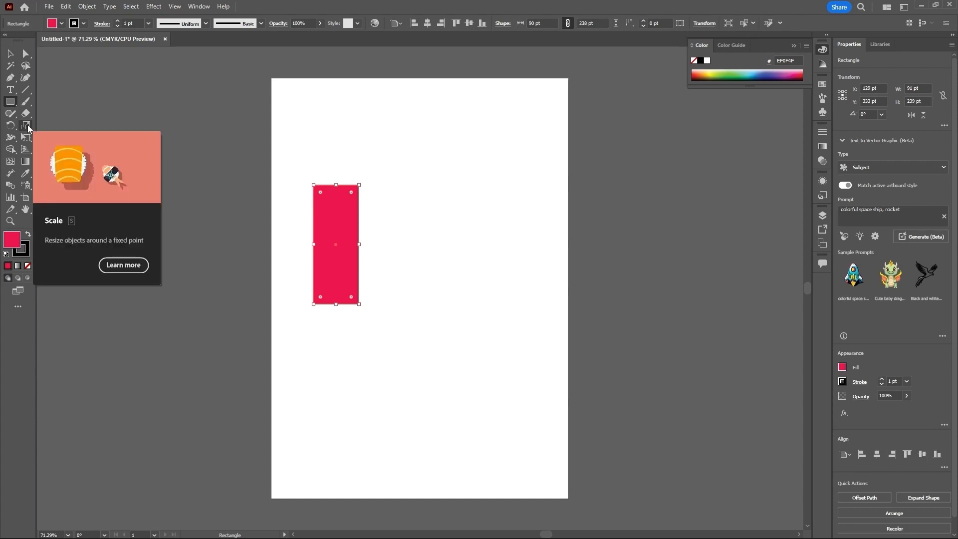
Scale the red rectangle up around its centre to about 129 × 319 pt
click(28, 125)
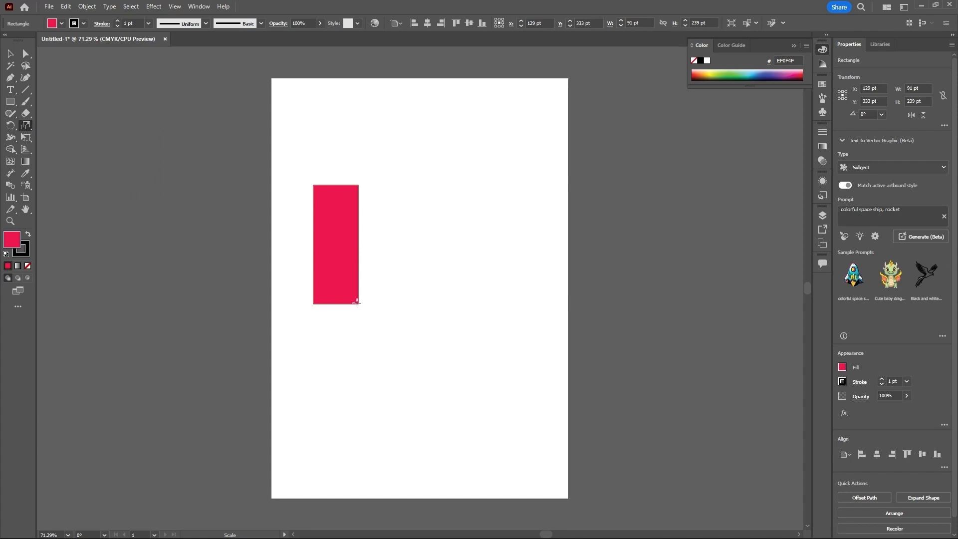
drag(357, 303, 368, 324)
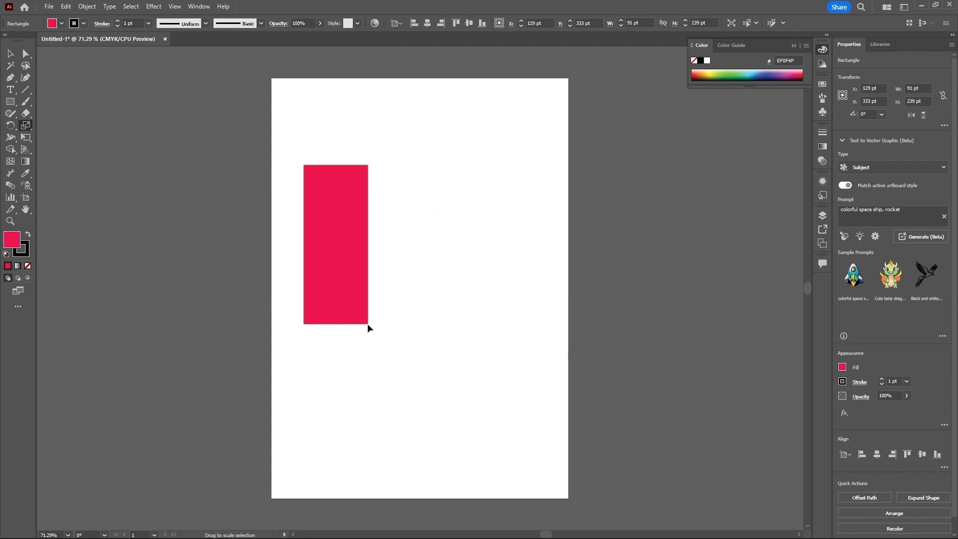
Shear the red rectangle, slanting its lower edge to the right and back to the left, and undo the last extreme shear
click(28, 125)
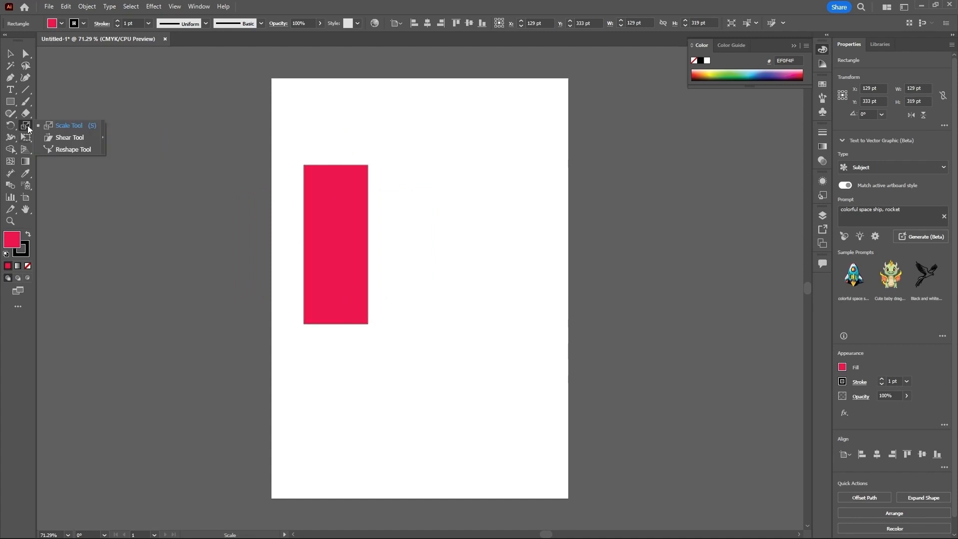
click(70, 137)
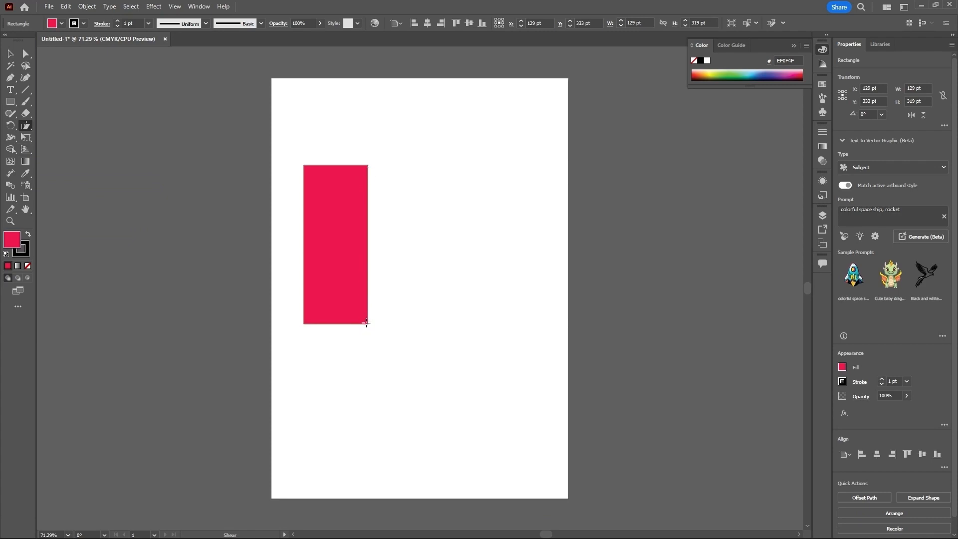
drag(366, 322, 414, 318)
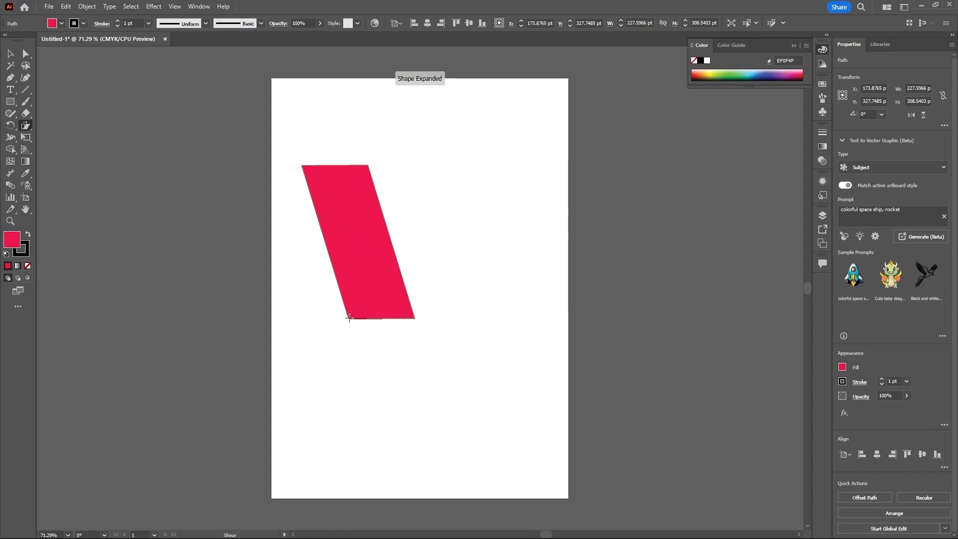
drag(349, 318, 288, 324)
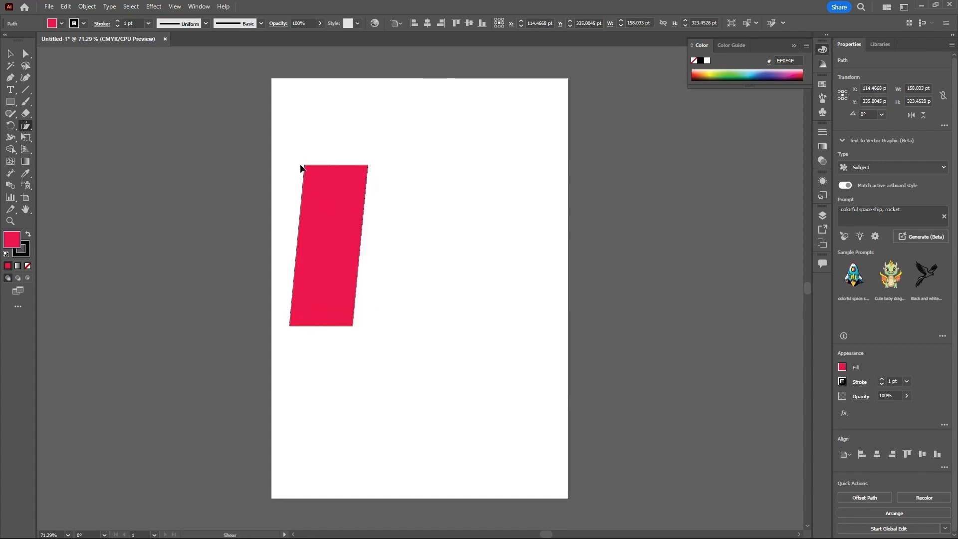
drag(276, 166, 333, 173)
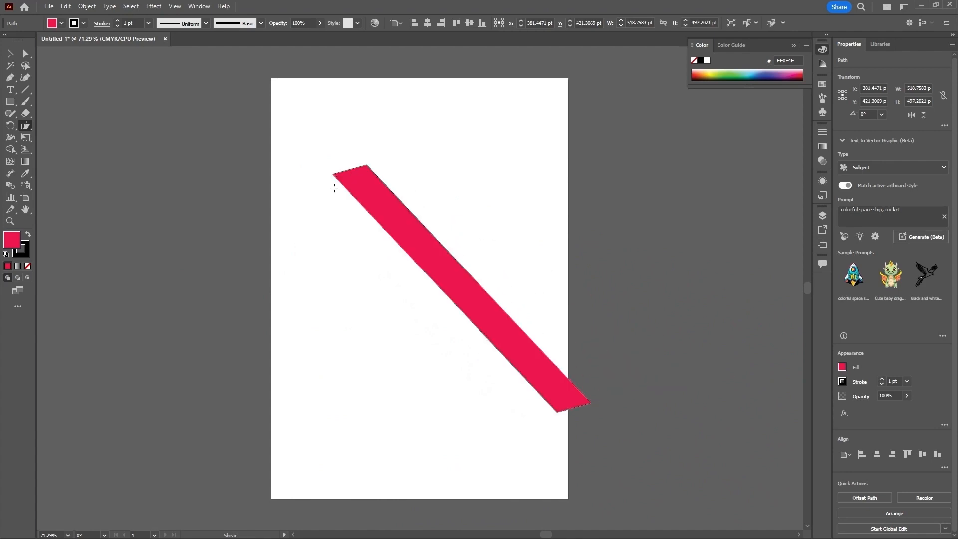
key(ctrl+z)
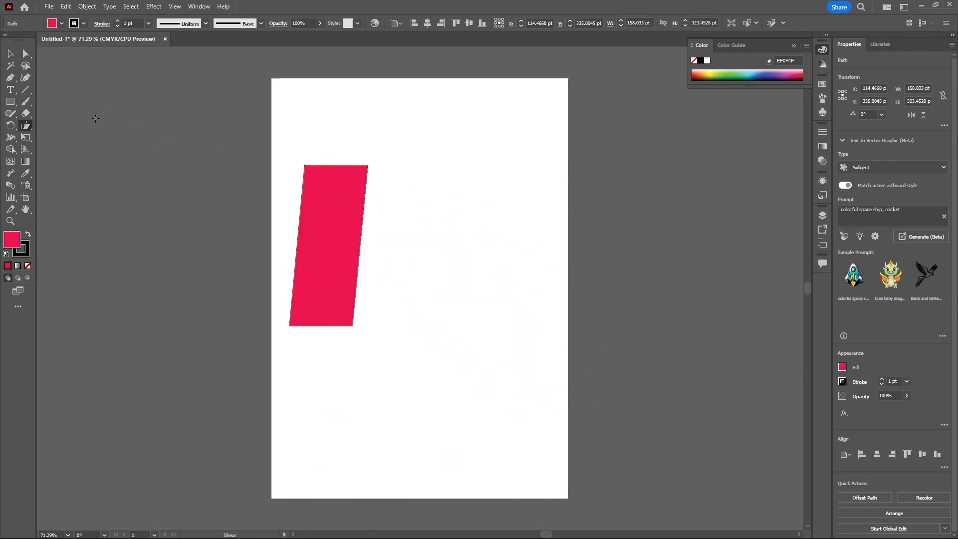
Undo the remaining shears and the scaling of the red rectangle
click(26, 129)
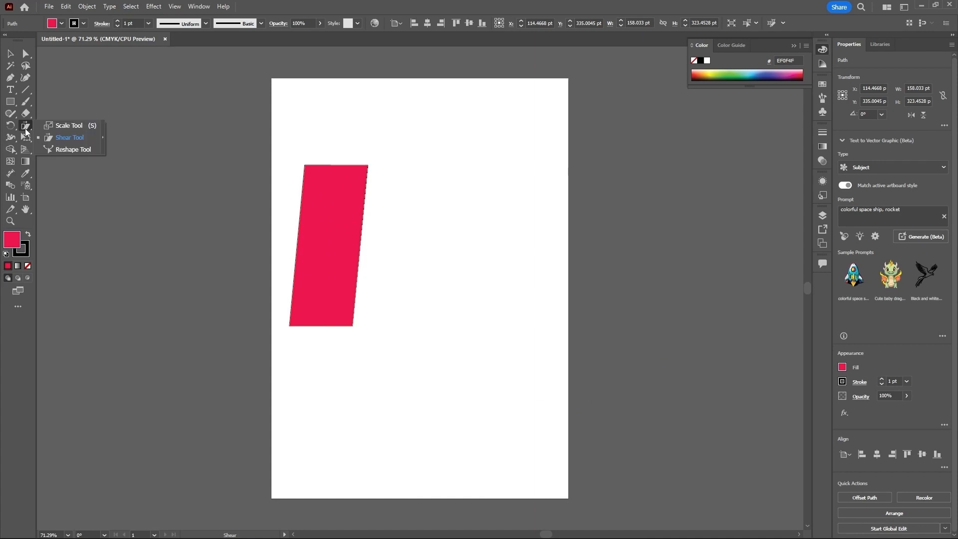
click(10, 53)
key(ctrl+z)
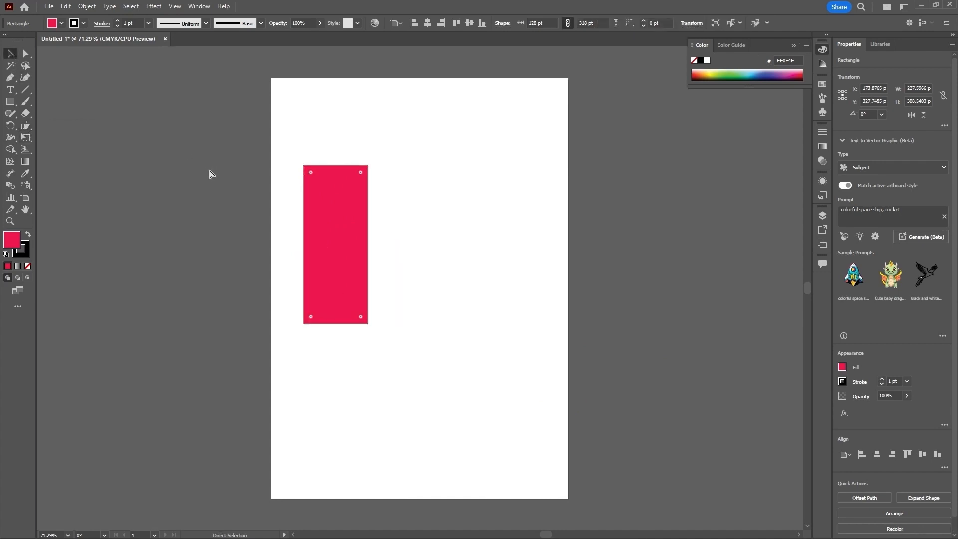
key(ctrl+z)
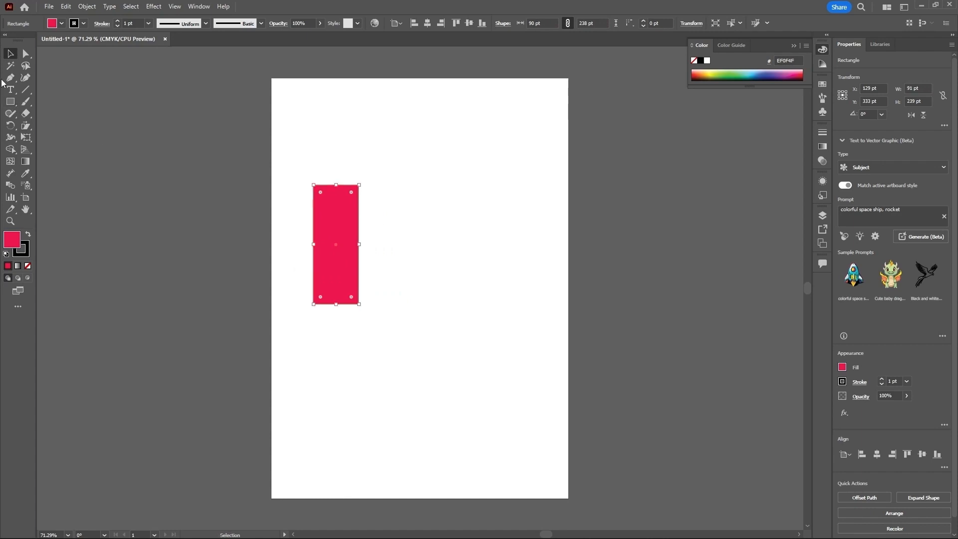
Add an anchor point on the red rectangle's bottom edge with the Reshape tool and pull it down to about X 98, Y 498 pt
drag(28, 125, 67, 151)
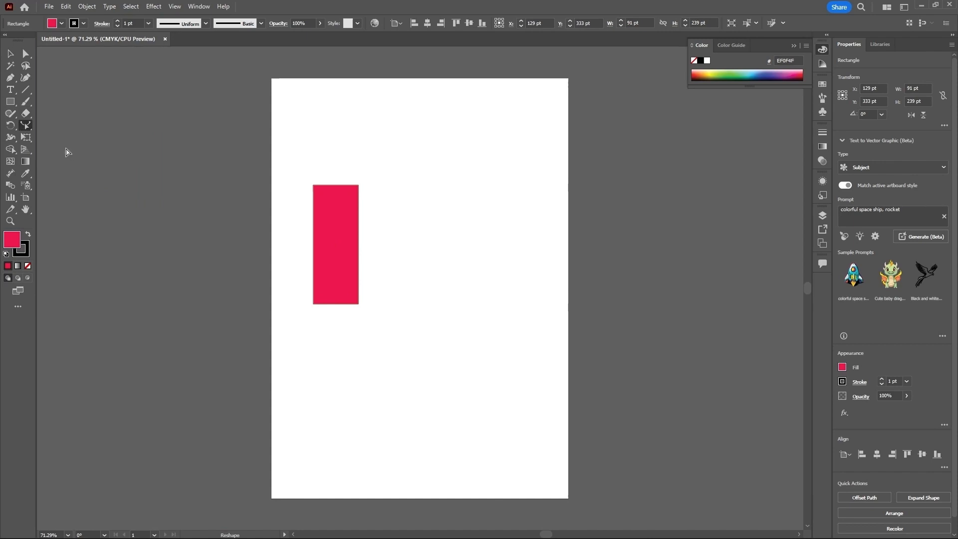
click(333, 305)
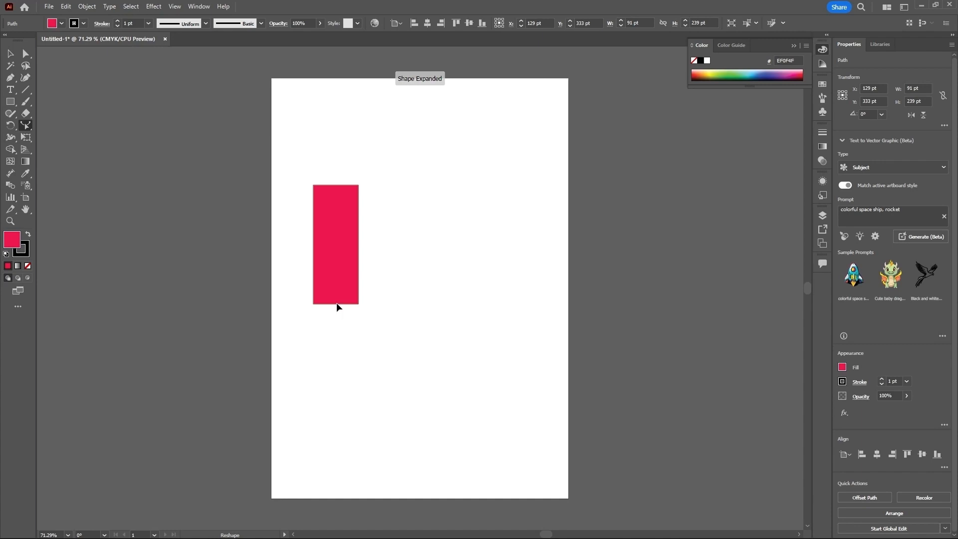
click(27, 55)
right_click(29, 58)
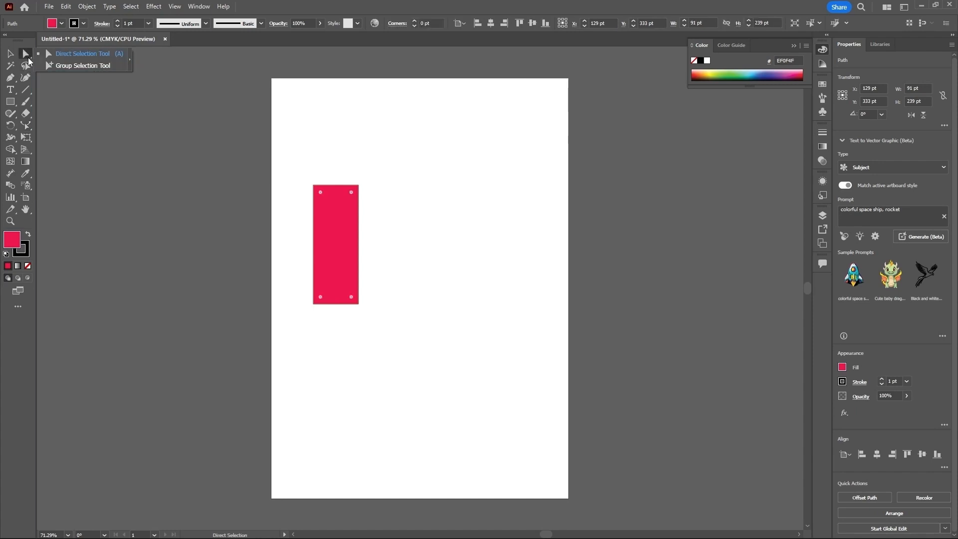
click(64, 57)
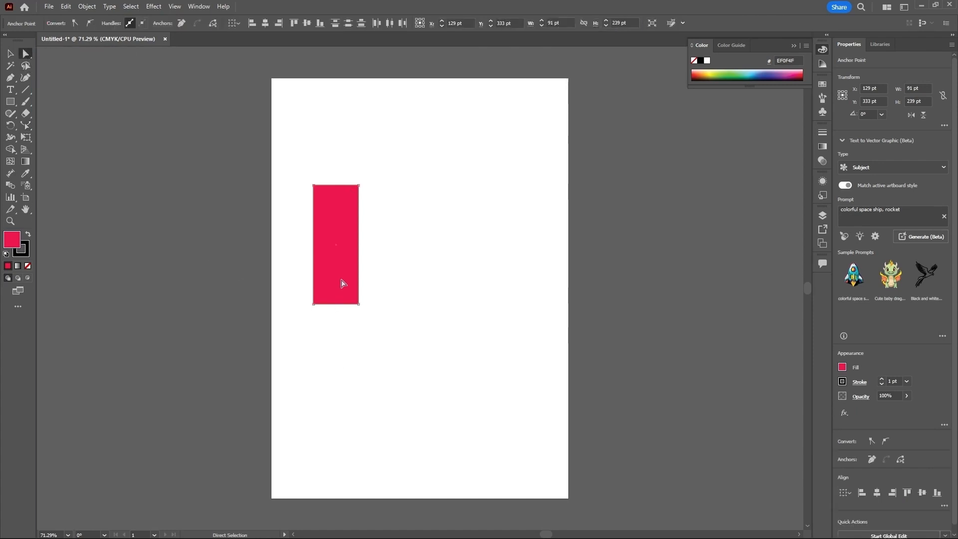
click(334, 304)
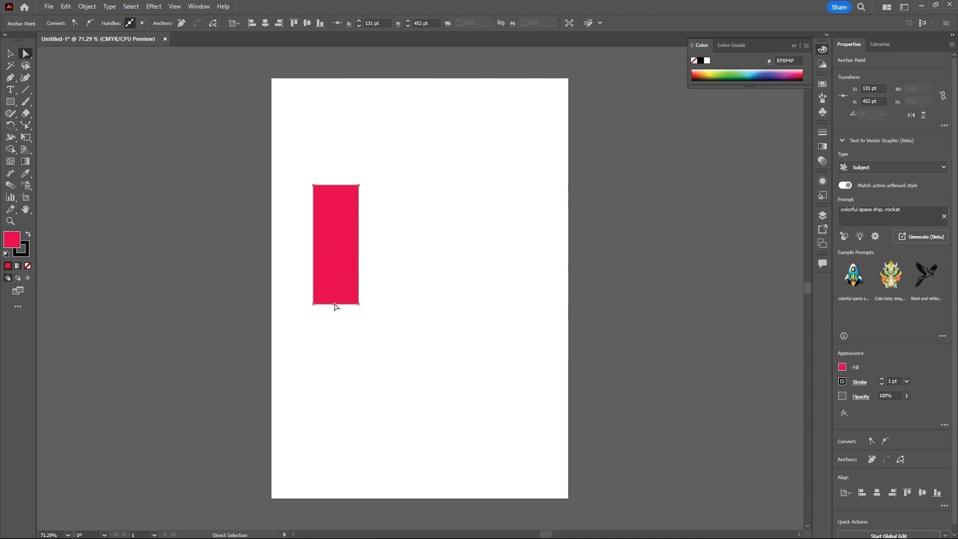
drag(335, 304, 323, 331)
Draw a square about 200 × 200 pt beside the red shape and remove its fill
click(10, 102)
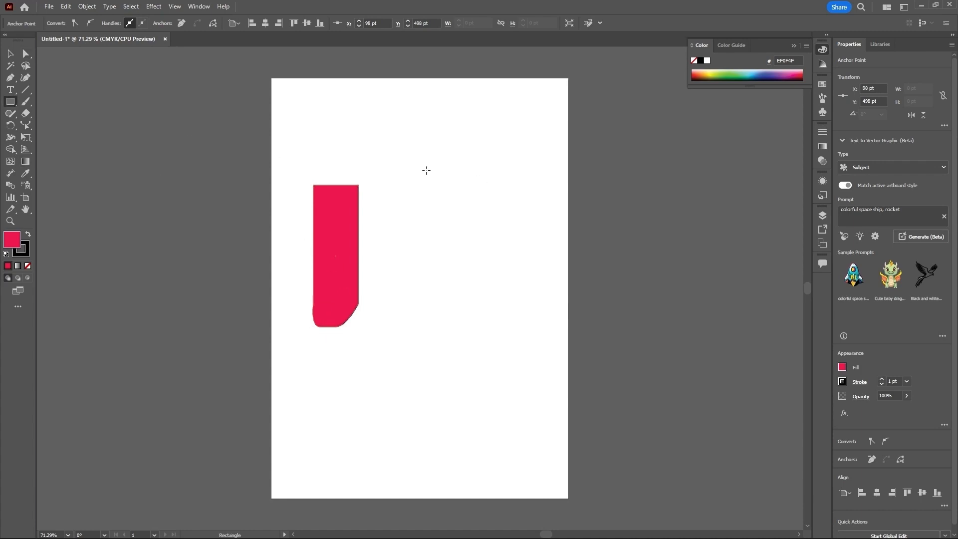
drag(426, 170, 526, 269)
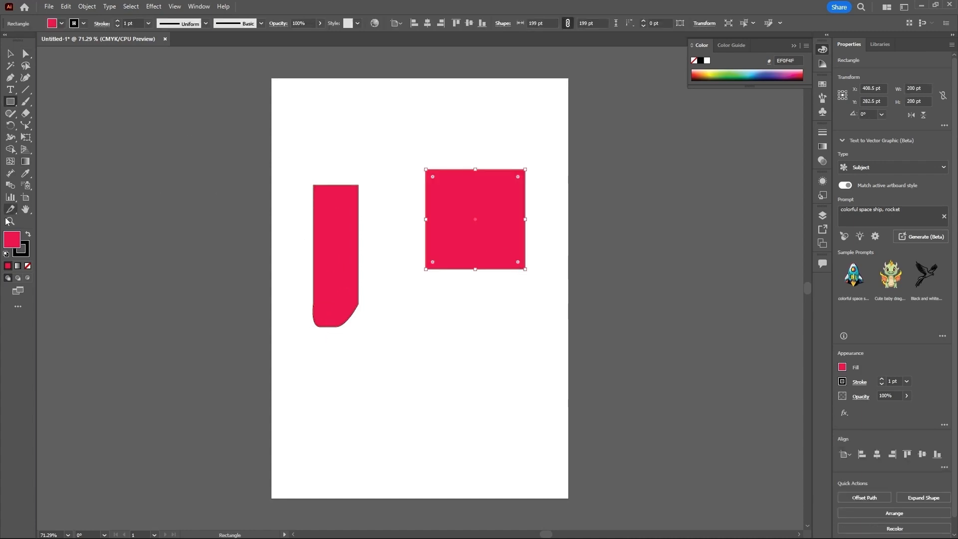
click(28, 266)
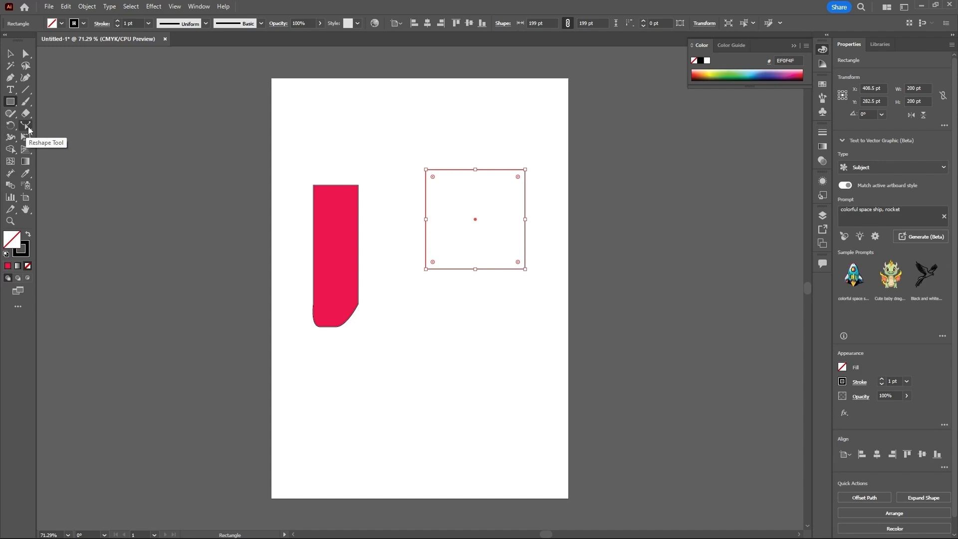
Reshape the square's bottom edge with a new middle anchor, adjust its handles and move it up to about X 397, Y 334 pt
click(28, 128)
click(477, 270)
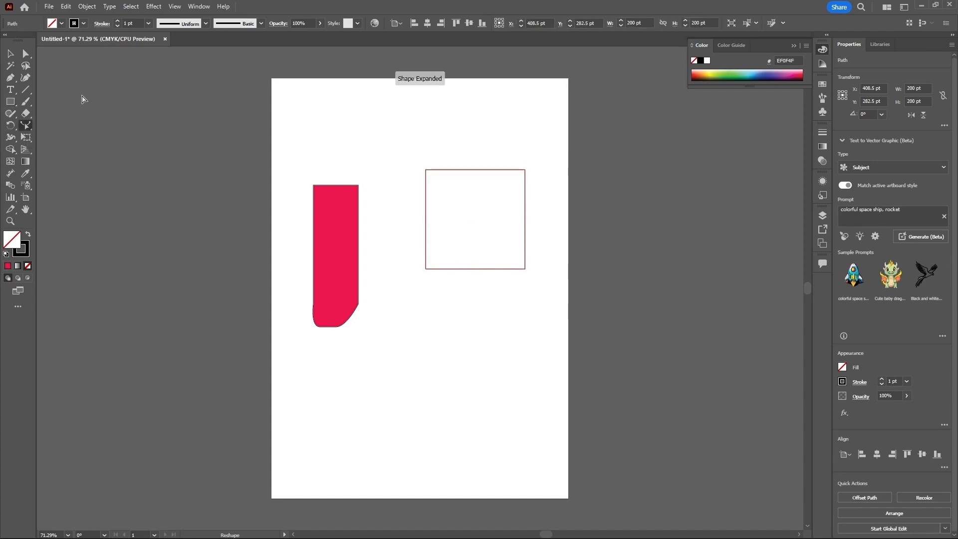
click(26, 54)
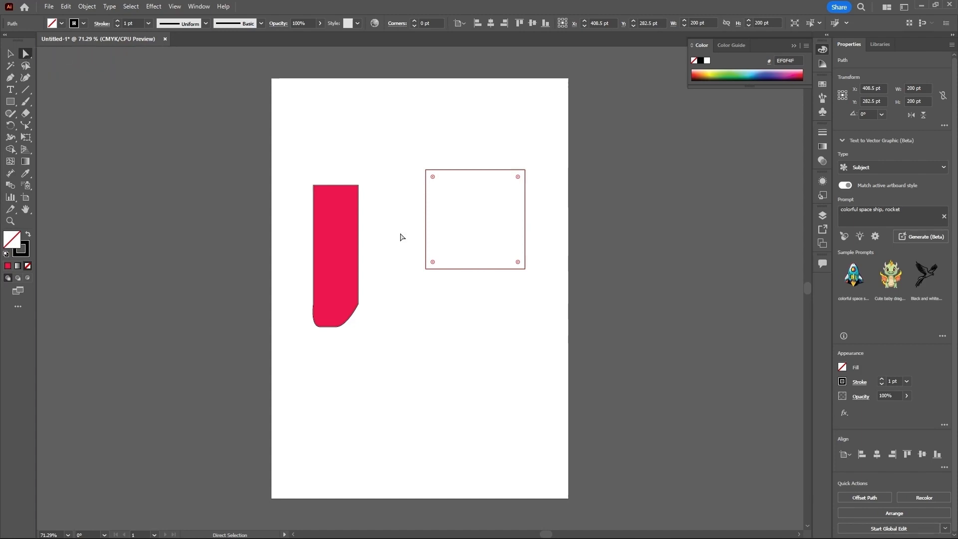
click(478, 269)
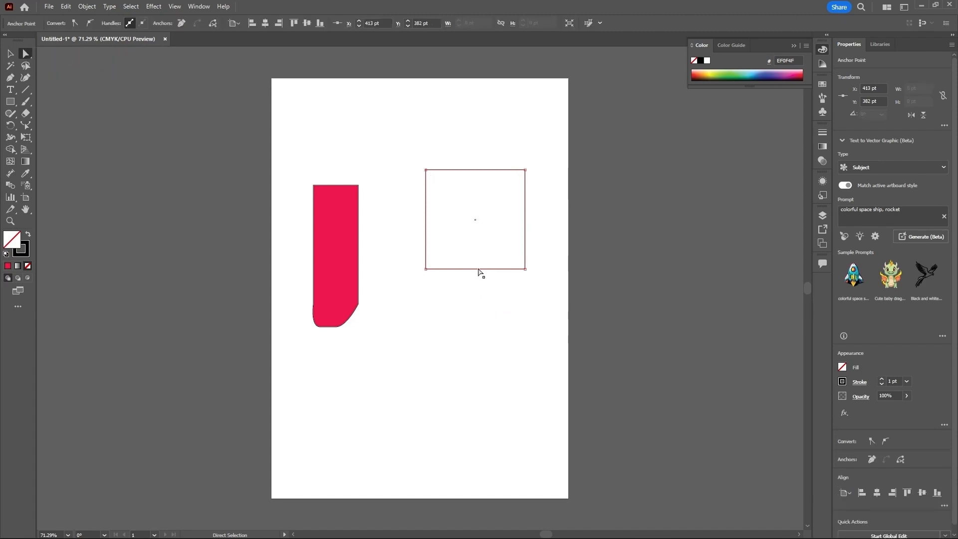
drag(477, 270, 484, 345)
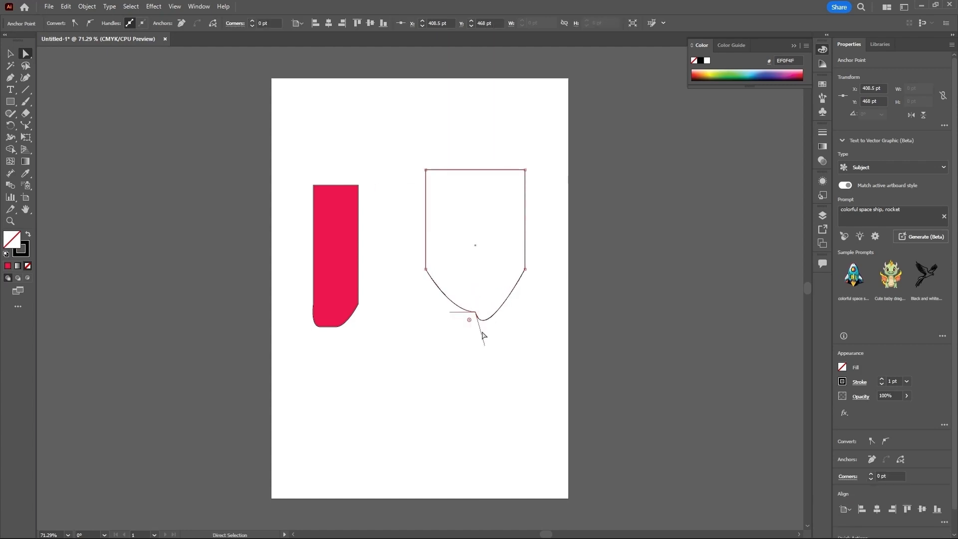
drag(451, 313, 447, 345)
drag(475, 316, 470, 250)
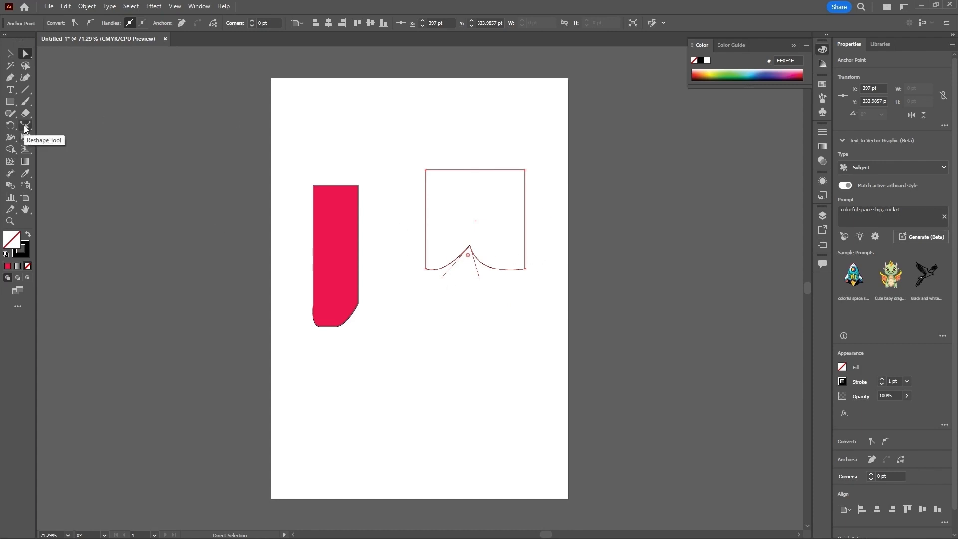
Move the outlined shape's straight top edge so that the shape is about 171 pt high
click(474, 170)
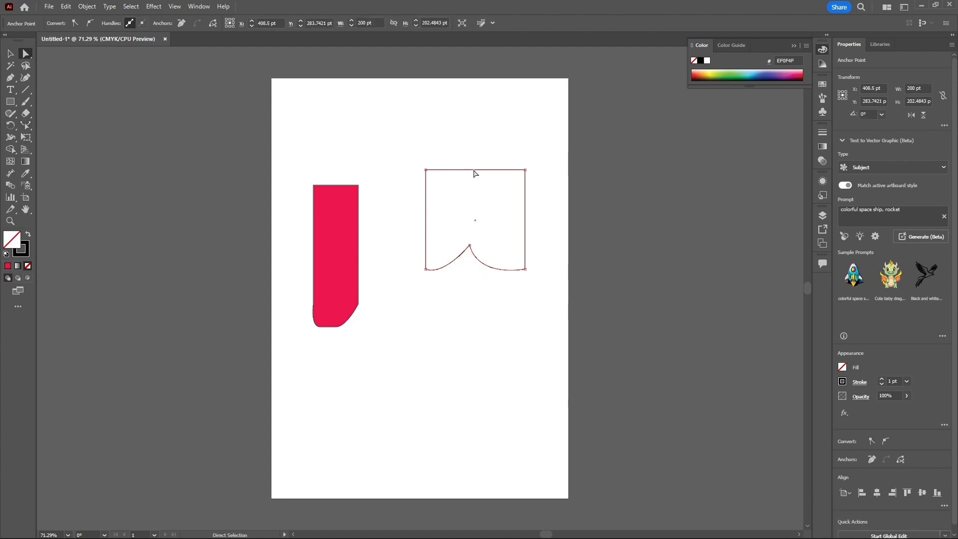
drag(474, 171, 475, 147)
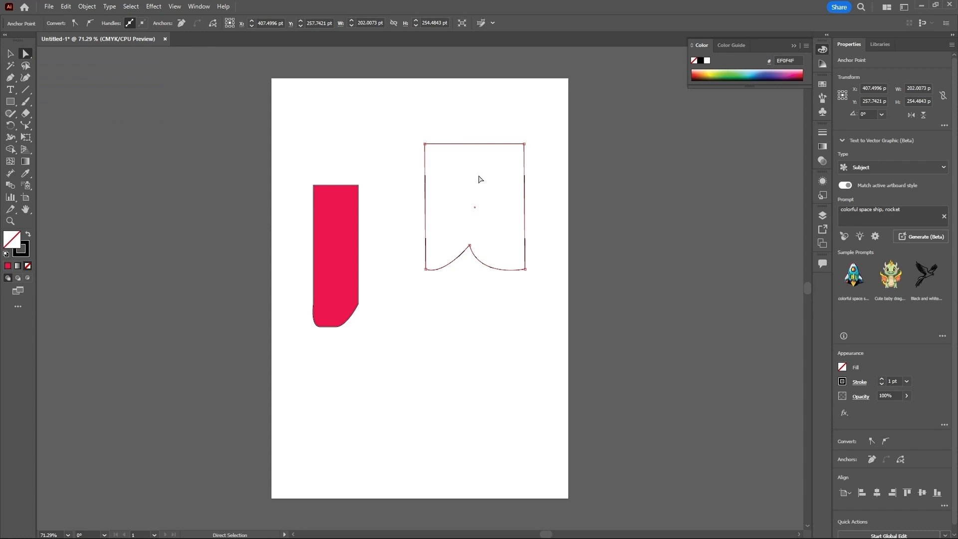
drag(474, 146, 478, 182)
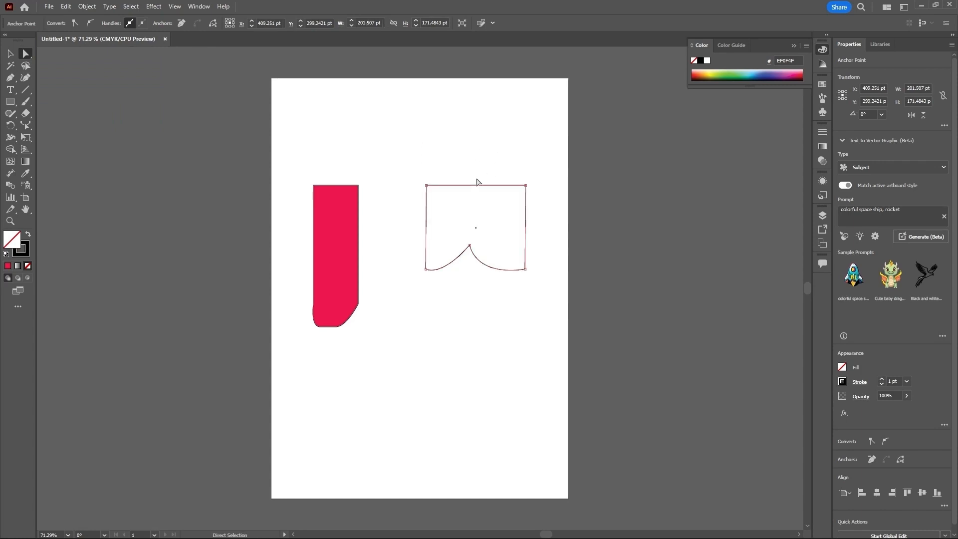
Add an anchor on the outlined shape's top edge, move it to about X 390, Y 197 pt and pull its handles into two uneven humps
drag(26, 125, 75, 148)
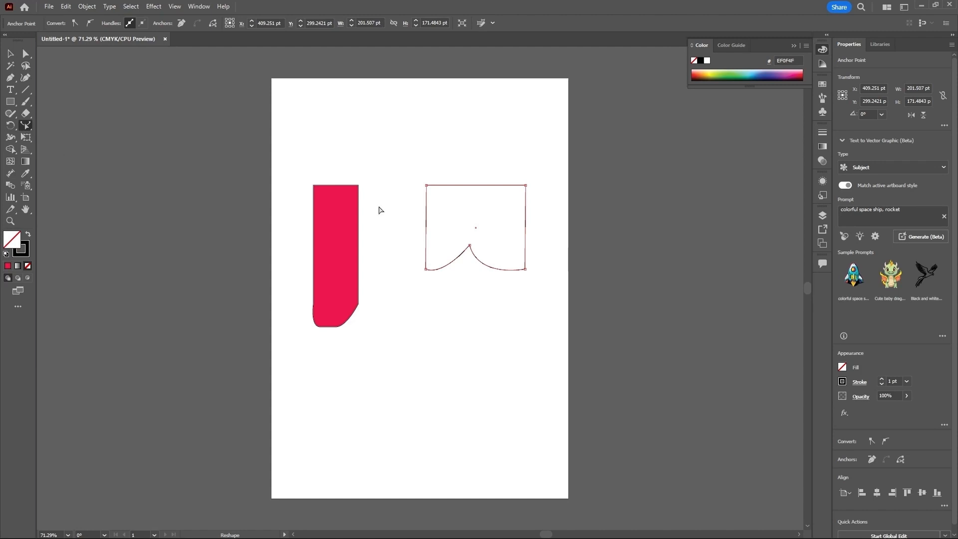
click(473, 190)
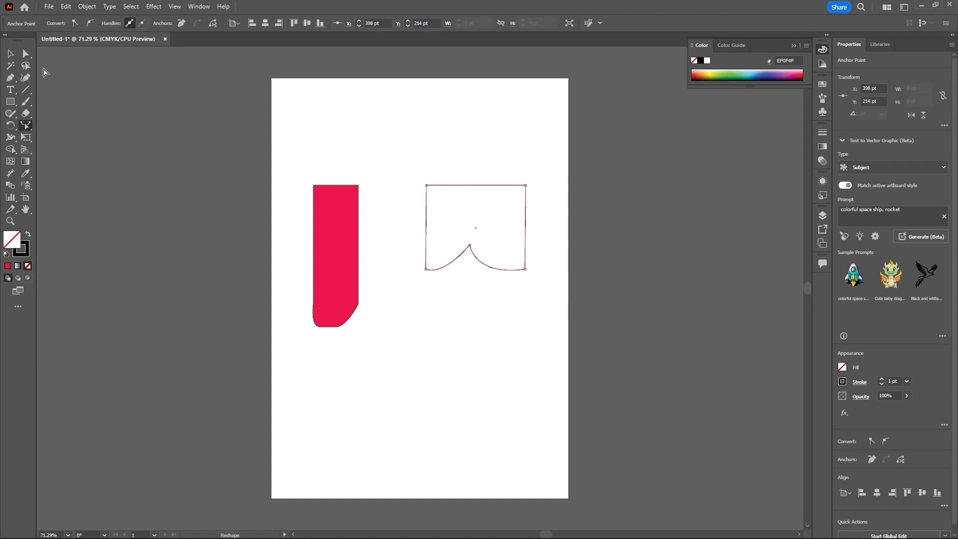
drag(26, 57, 57, 55)
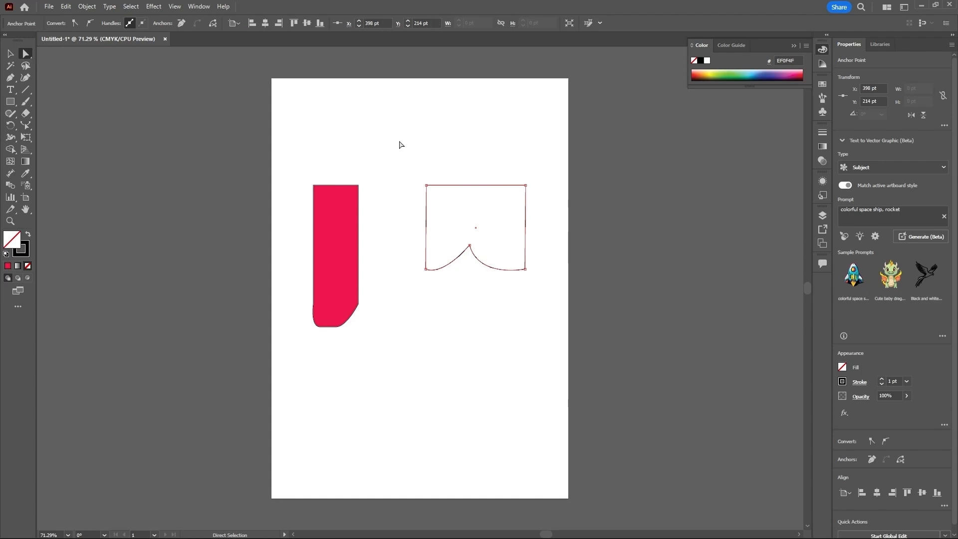
mouse_move(475, 185)
mouse_down()
mouse_move(476, 162)
mouse_move(466, 177)
mouse_move(438, 156)
mouse_move(450, 201)
mouse_move(479, 201)
mouse_move(455, 180)
mouse_move(467, 173)
mouse_up()
click(455, 216)
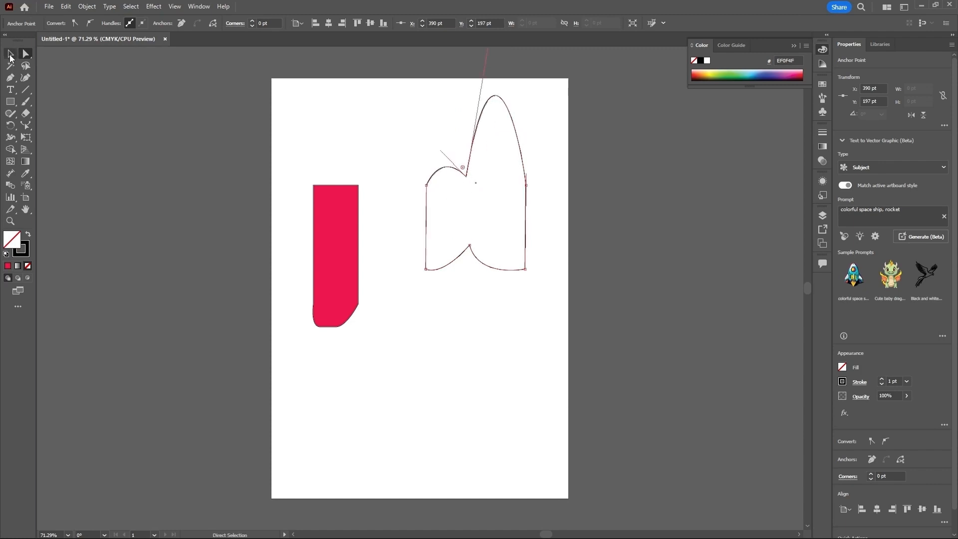
Delete both shapes from the artboard and activate the Scale tool
click(10, 56)
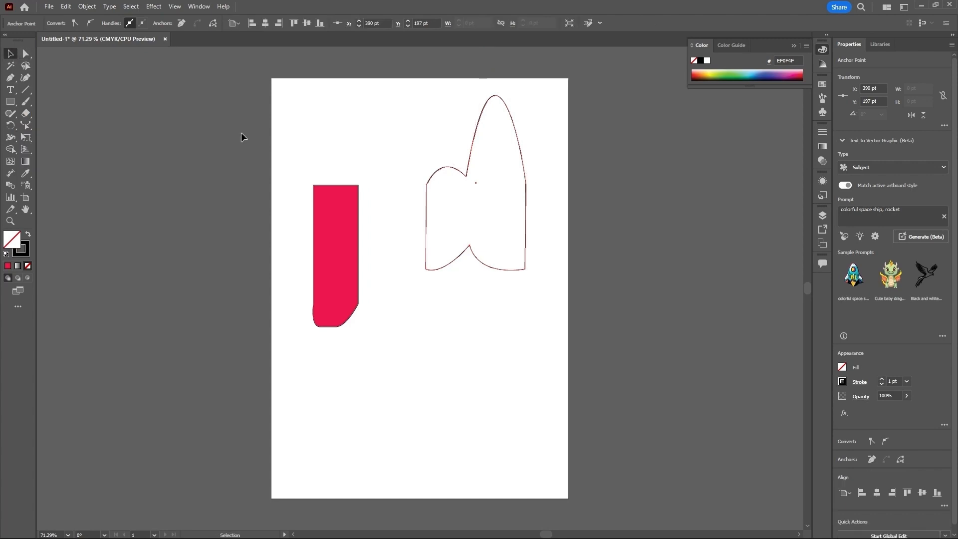
click(606, 387)
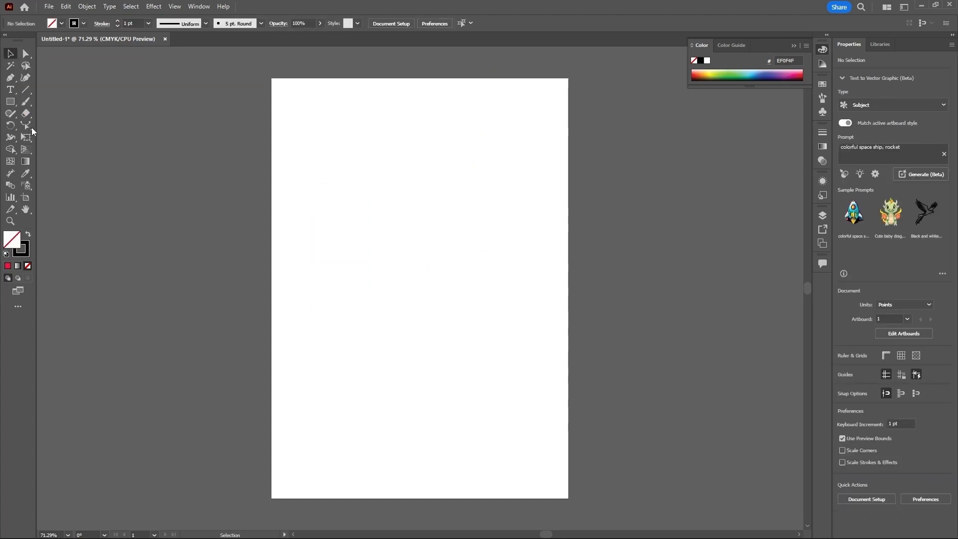
click(32, 127)
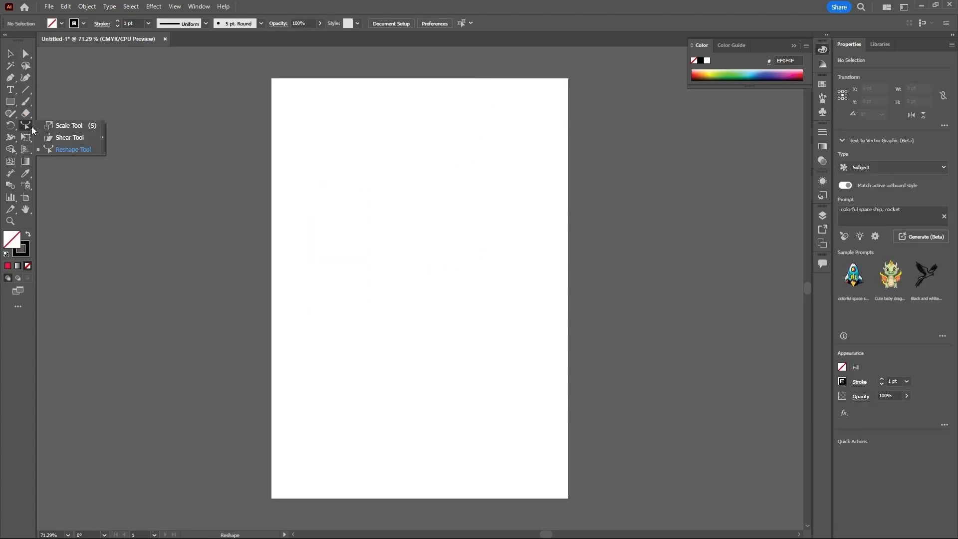
click(55, 125)
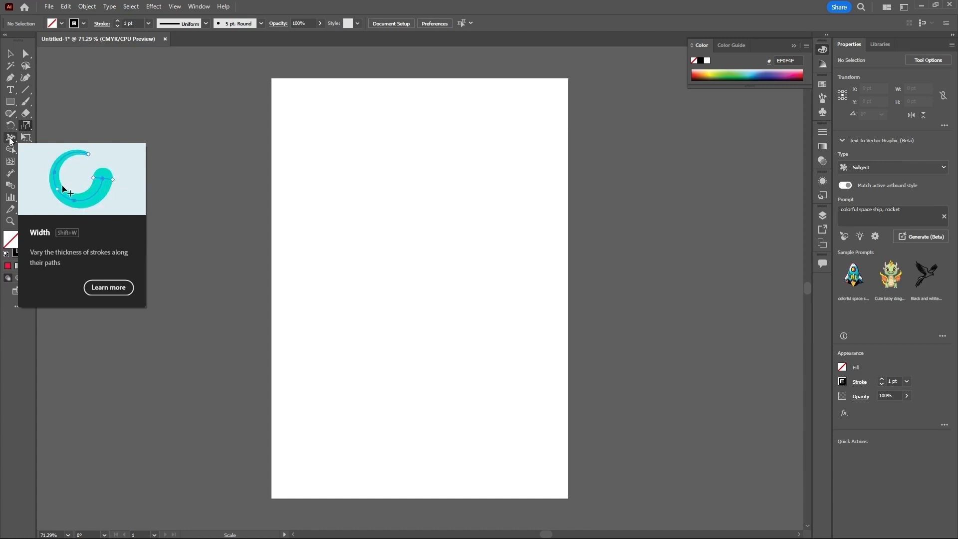
Draw a square about 184 pt wide and widen its stroke at the middle of all four sides with the Width tool, up to about 33 pt
click(10, 102)
drag(328, 201, 419, 296)
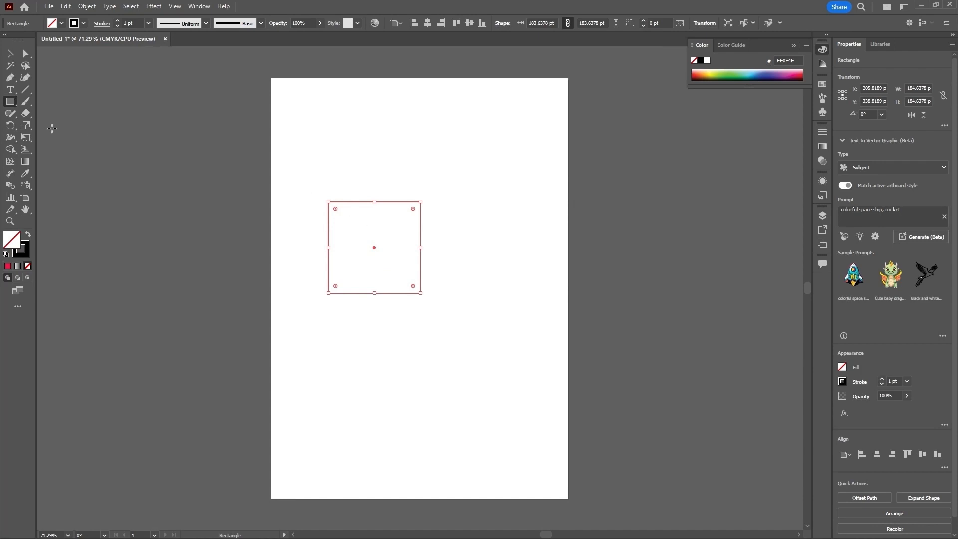
click(11, 138)
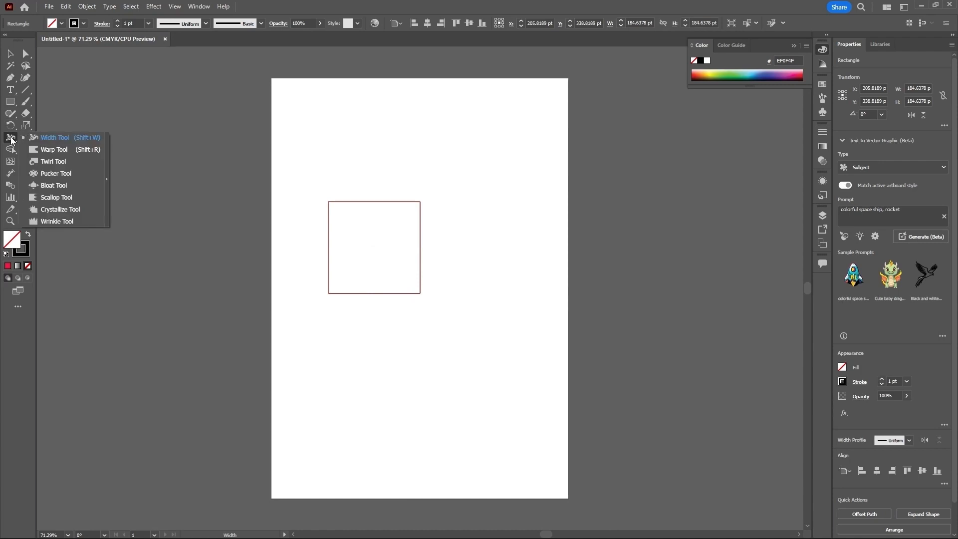
click(52, 139)
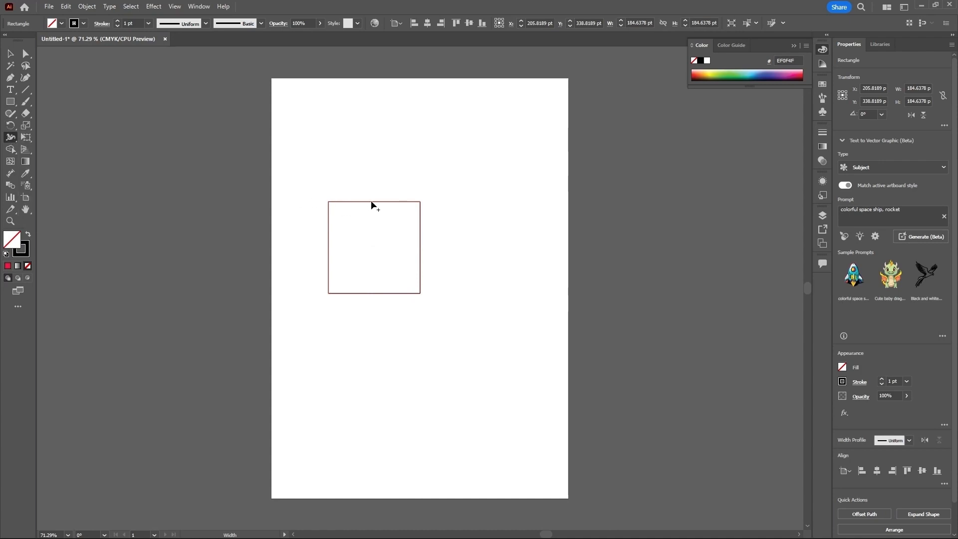
drag(372, 201, 372, 195)
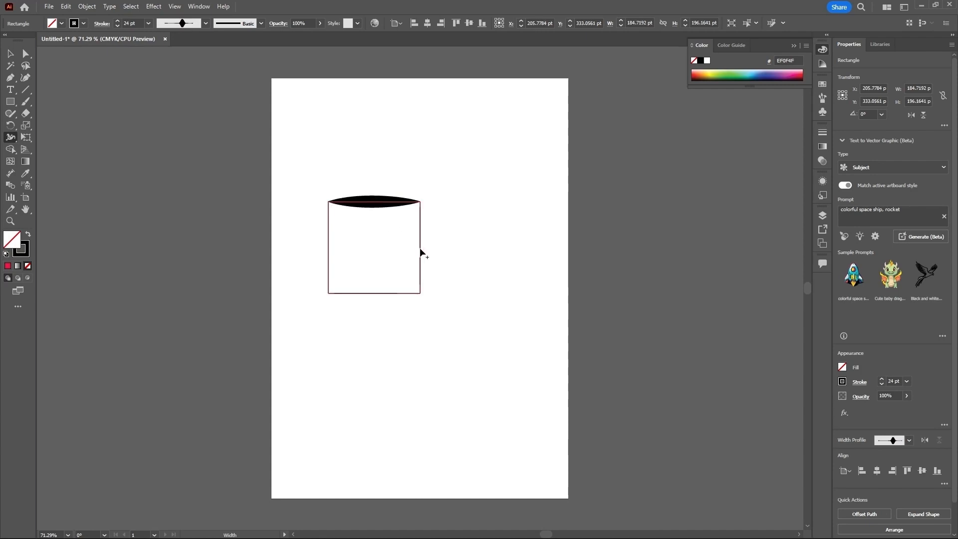
drag(421, 253, 426, 250)
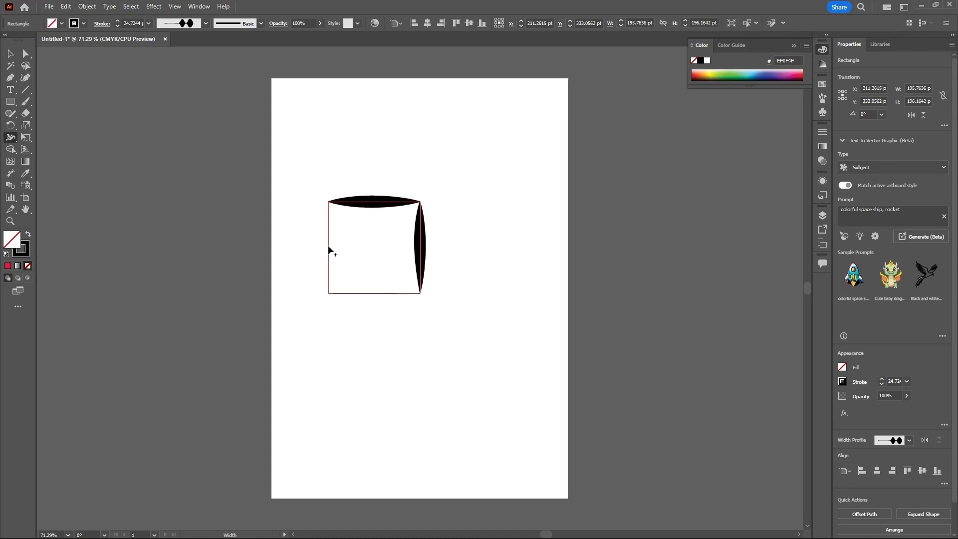
drag(329, 250, 336, 253)
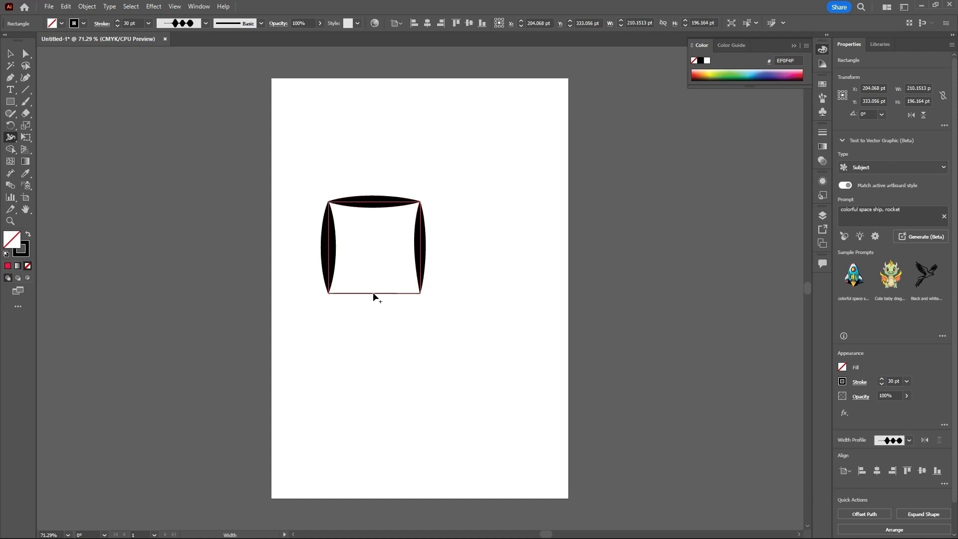
drag(373, 293, 373, 302)
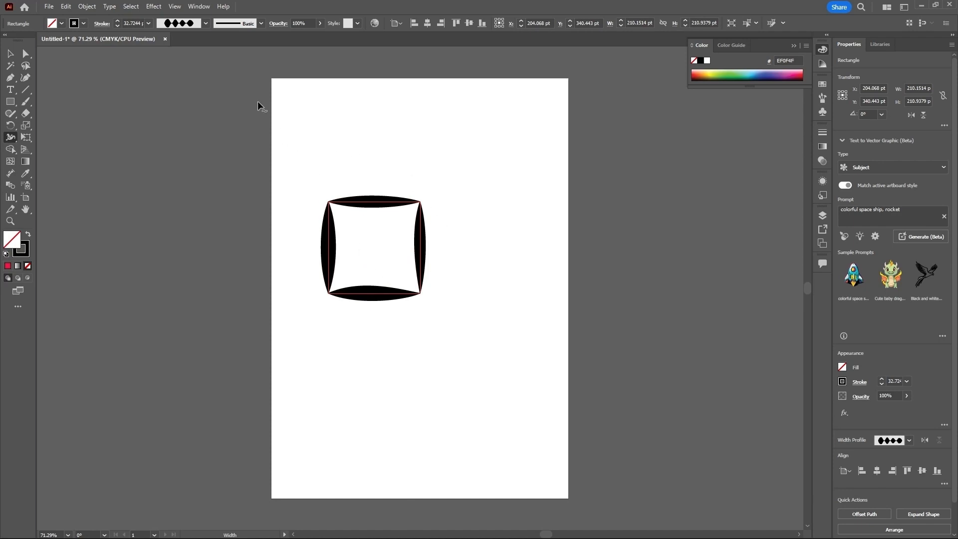
Try the lens, flat-sided hexagon, teardrop and half-dome variable width profiles on the square's stroke
click(205, 23)
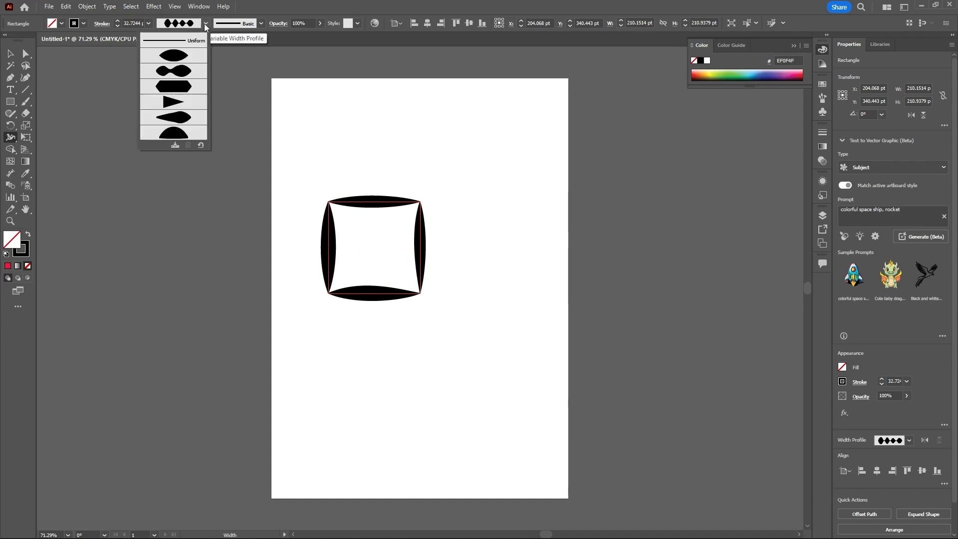
click(176, 58)
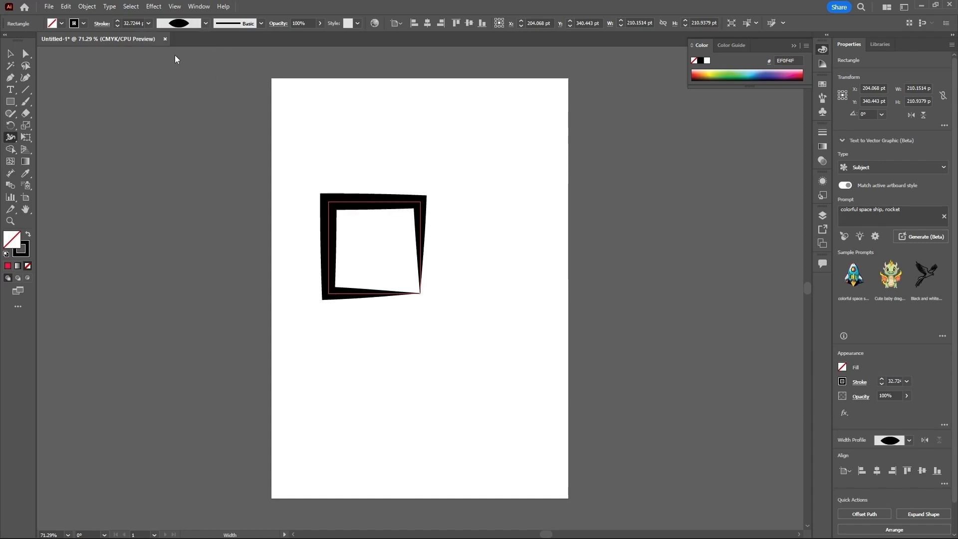
click(205, 23)
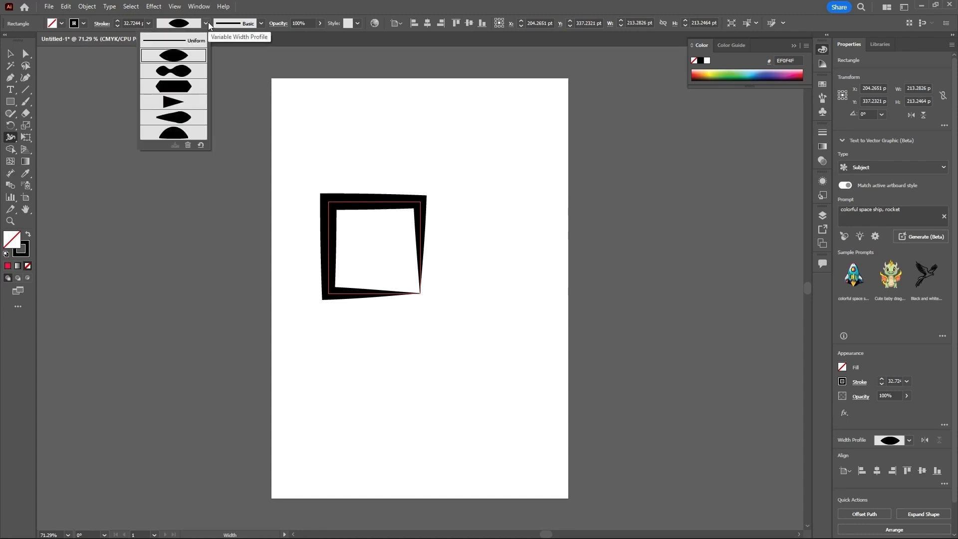
click(177, 85)
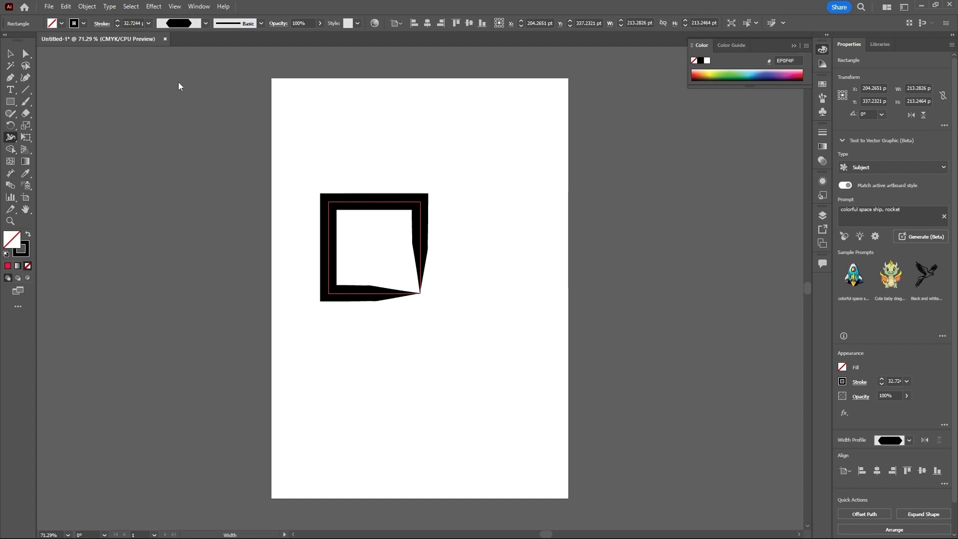
click(205, 25)
click(176, 121)
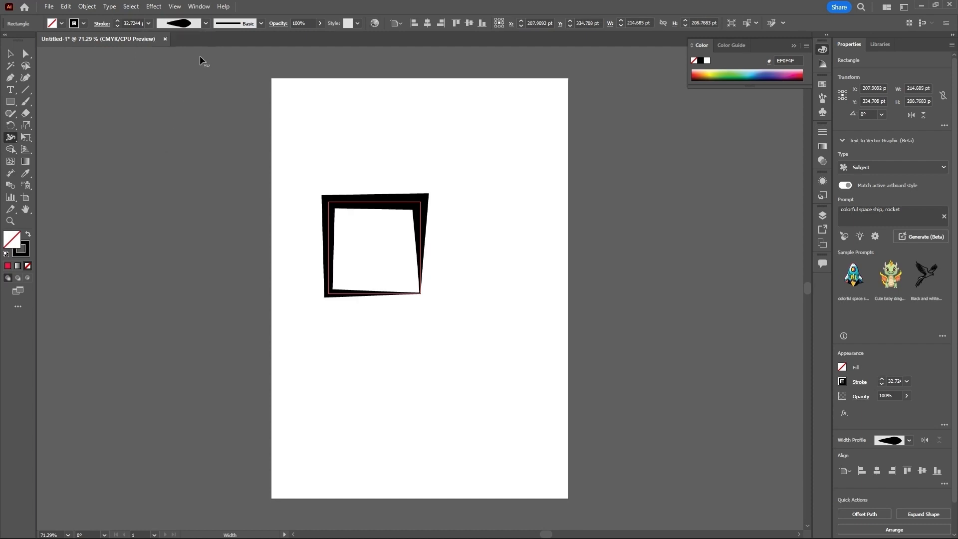
click(205, 25)
click(175, 135)
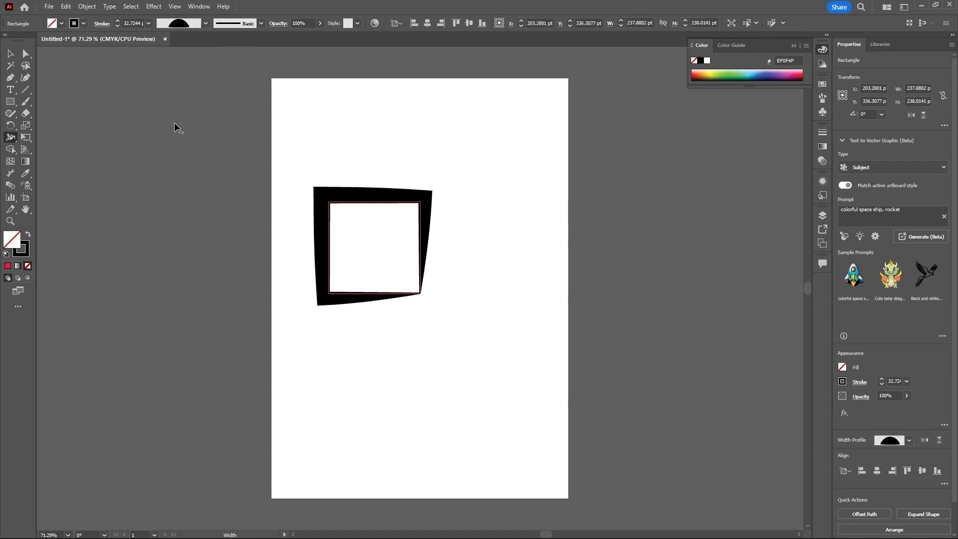
Apply the double-bulge variable width profile to the square's stroke and move the square off the artboard to about X -104, Y 210 pt
click(206, 23)
click(178, 72)
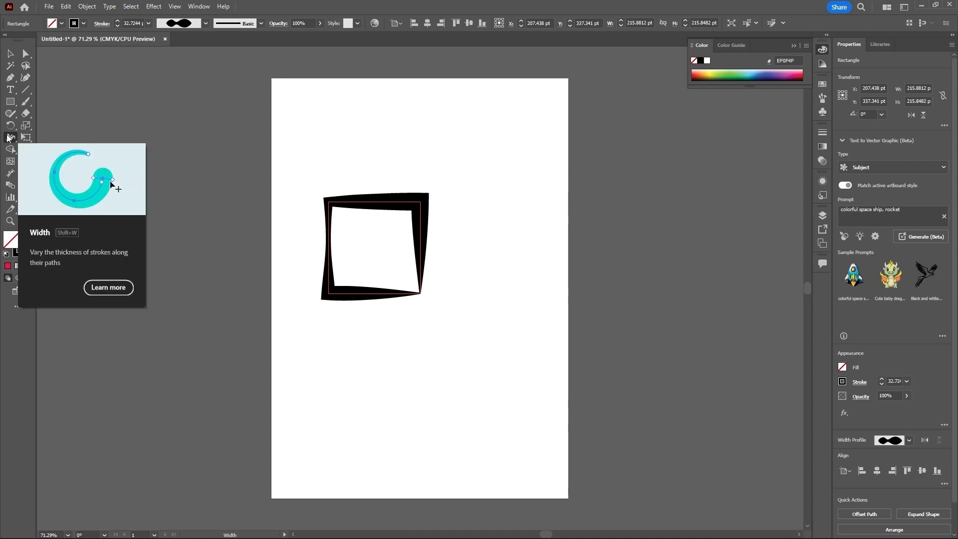
key(v)
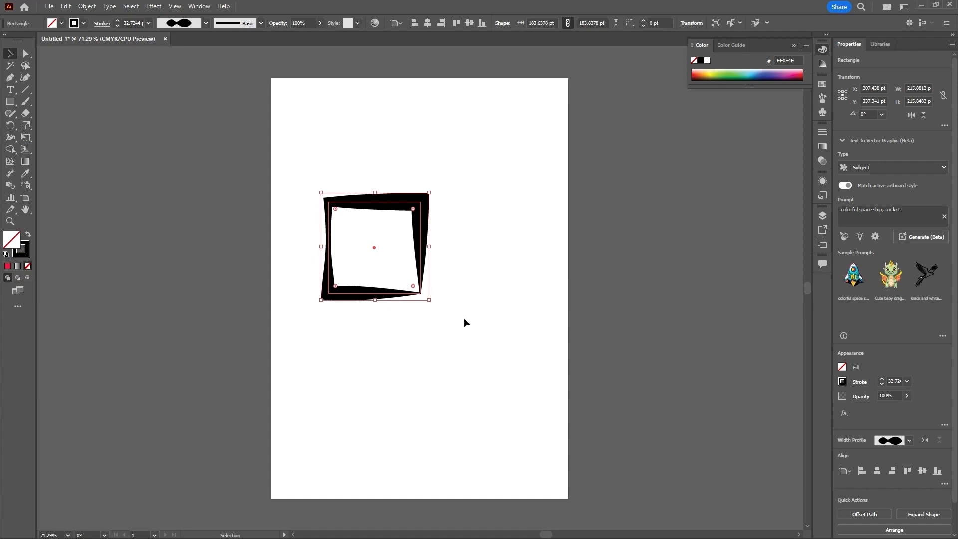
drag(422, 223, 265, 162)
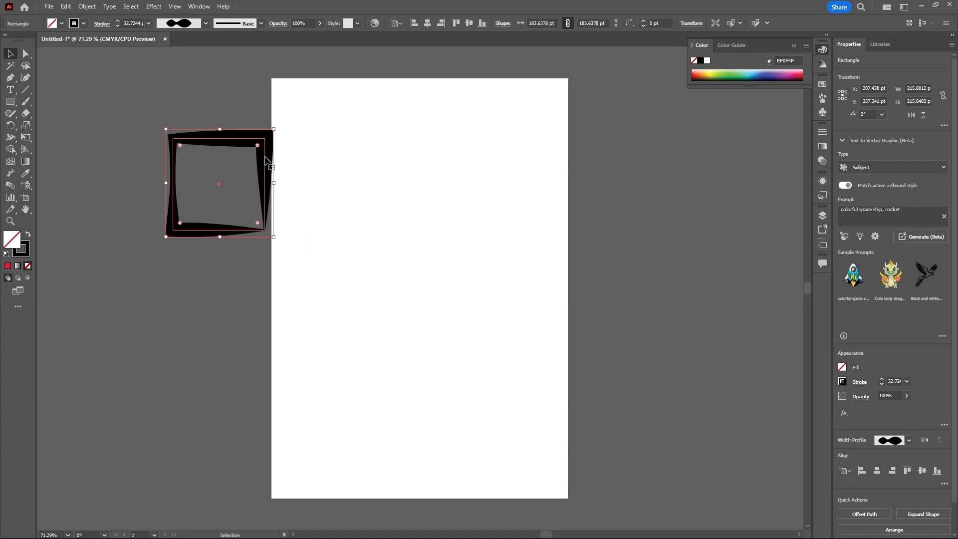
Draw a square about 136 pt wide in the artboard's upper left area and give it the solid red fill
click(10, 101)
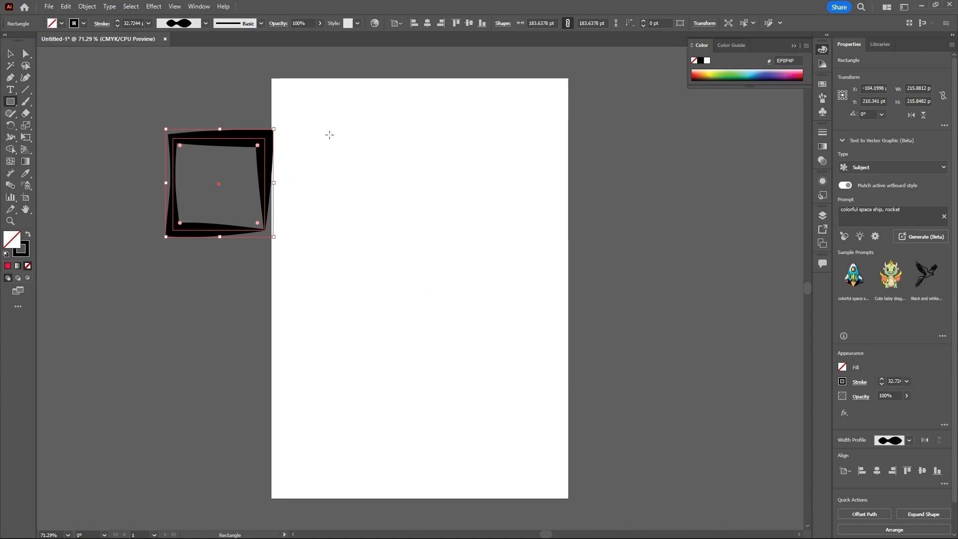
drag(329, 134, 398, 203)
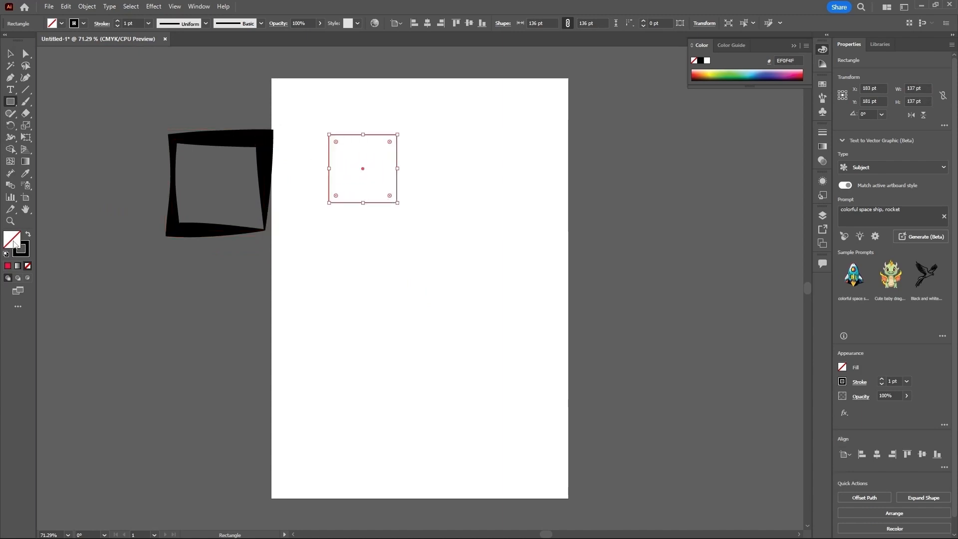
click(8, 265)
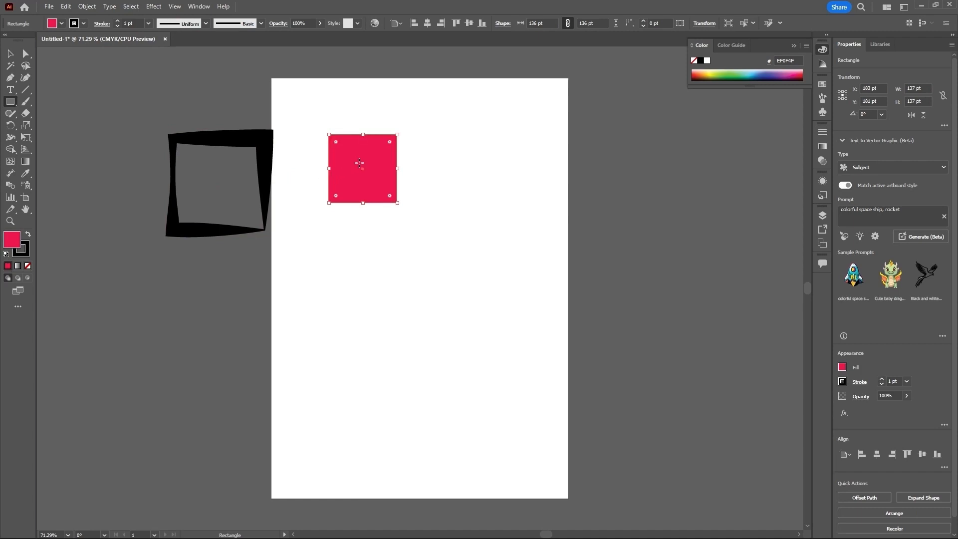
Duplicate the red square three times to form two rows of two squares
key(v)
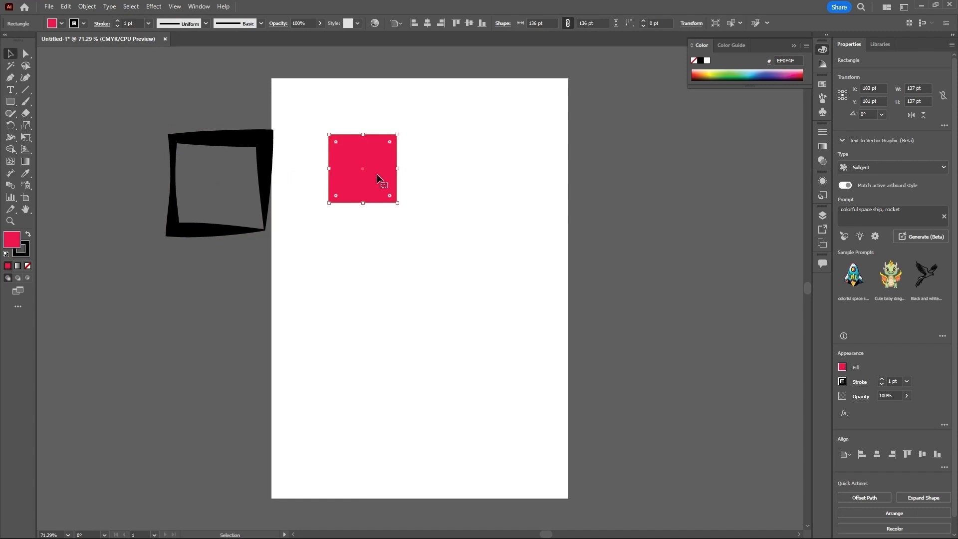
alt+drag(379, 168, 476, 280)
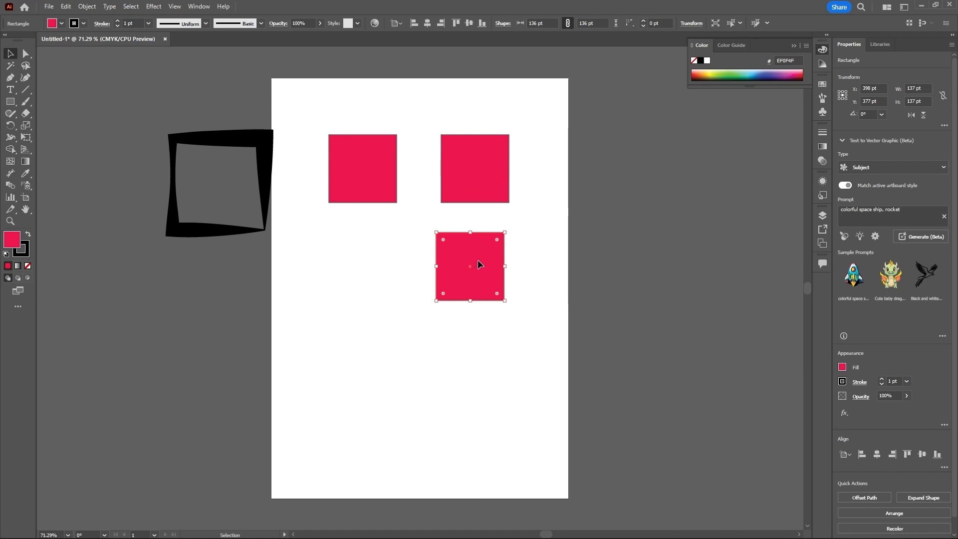
alt+drag(479, 264, 371, 268)
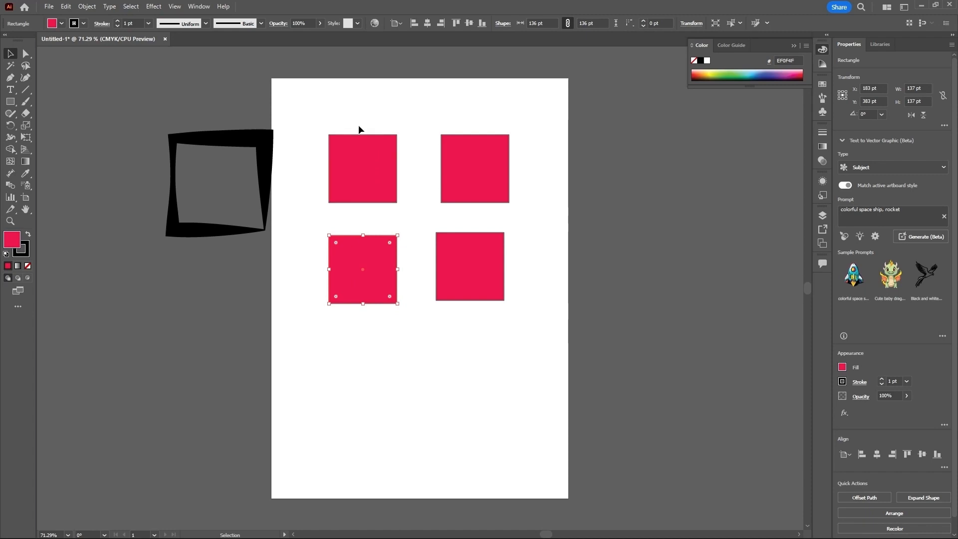
Duplicate all four red squares together to the right, making two rows of four
key(ctrl+a)
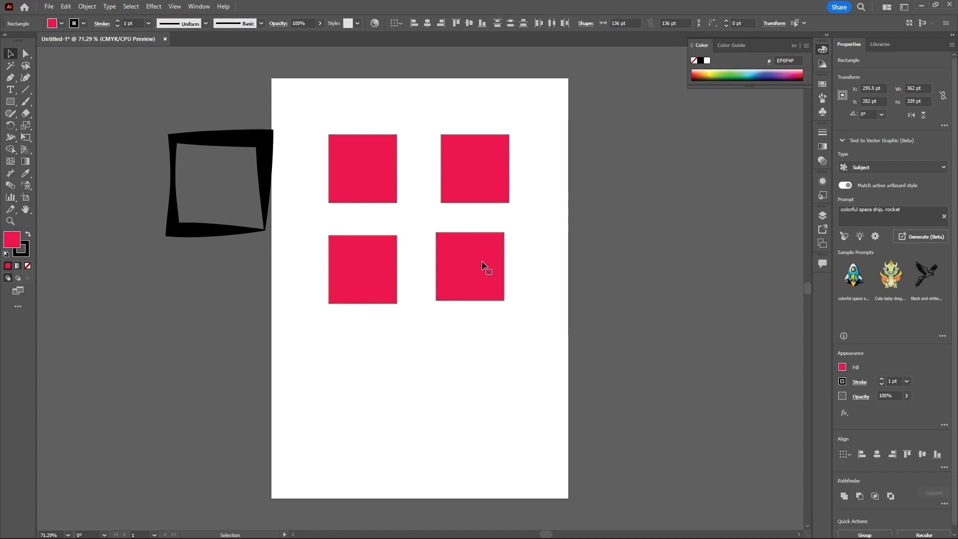
alt+drag(477, 260, 690, 263)
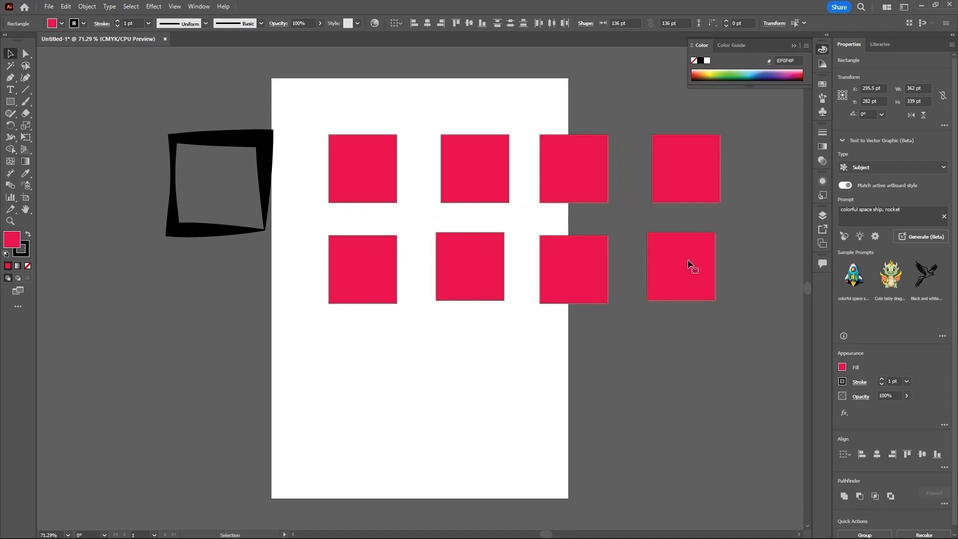
click(406, 124)
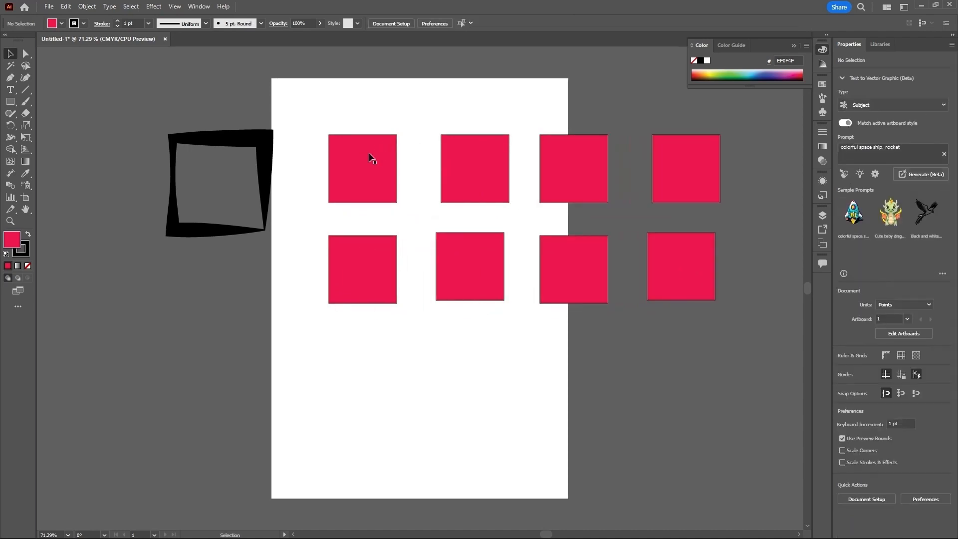
Bulge the stroke at the middle of all four sides of the top row's first red square with the Width tool, up to 32 pt
click(344, 170)
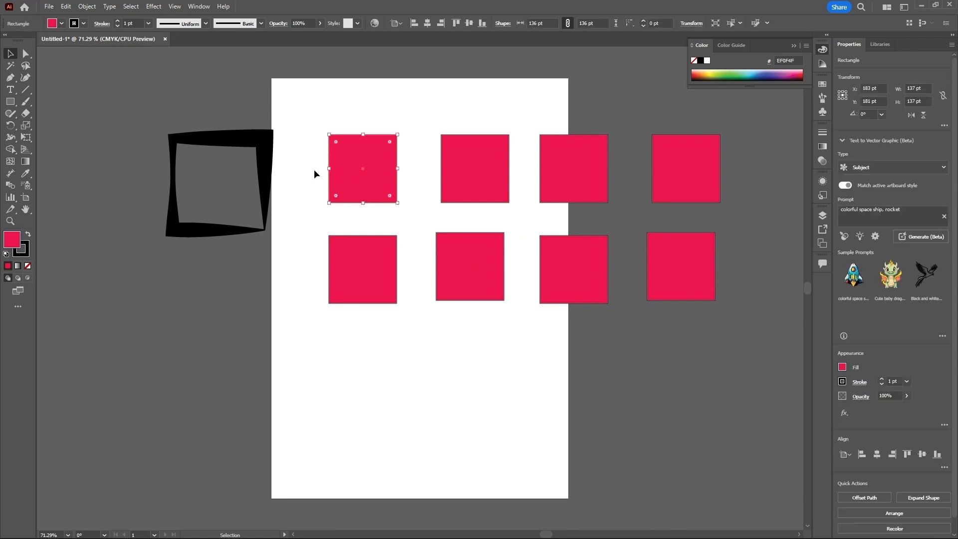
click(10, 137)
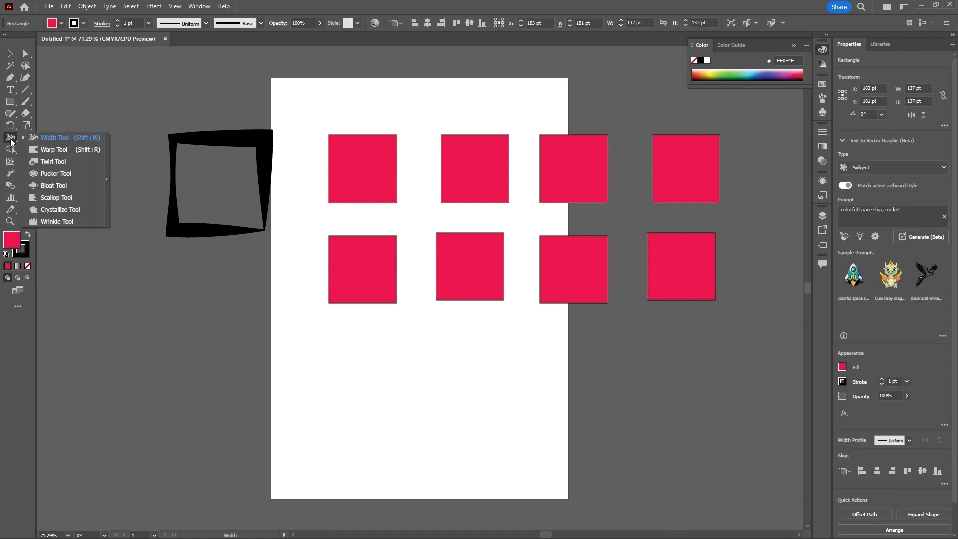
click(34, 139)
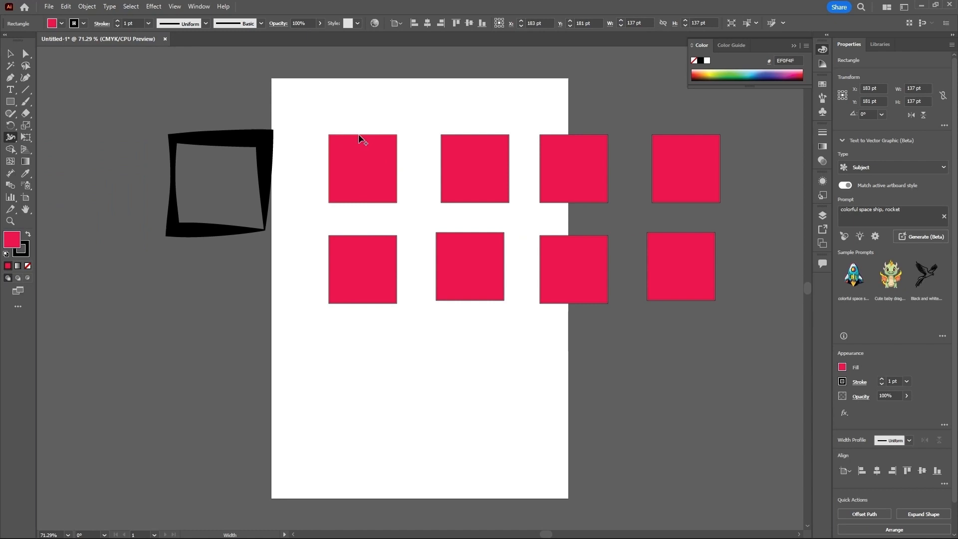
drag(360, 135, 362, 127)
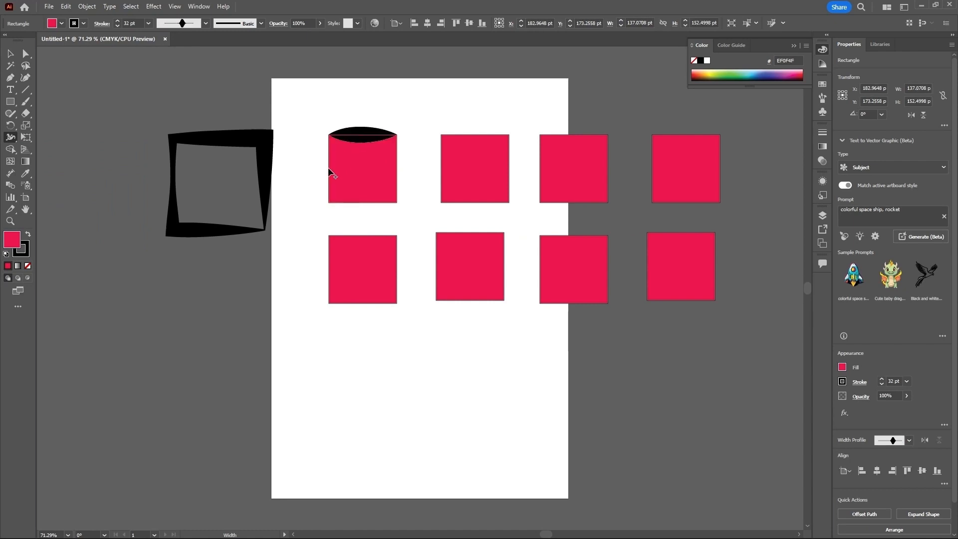
drag(328, 167, 321, 166)
drag(362, 206, 363, 209)
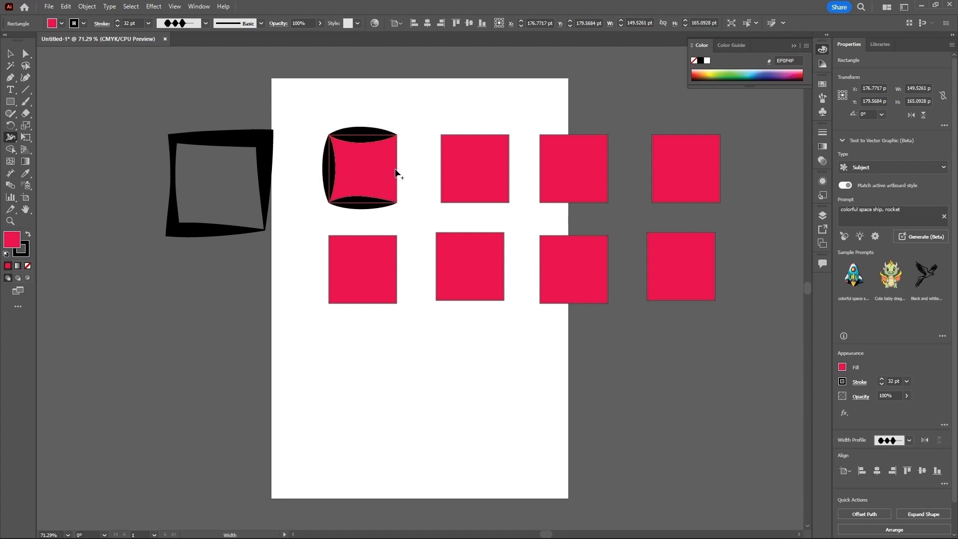
drag(397, 174, 402, 173)
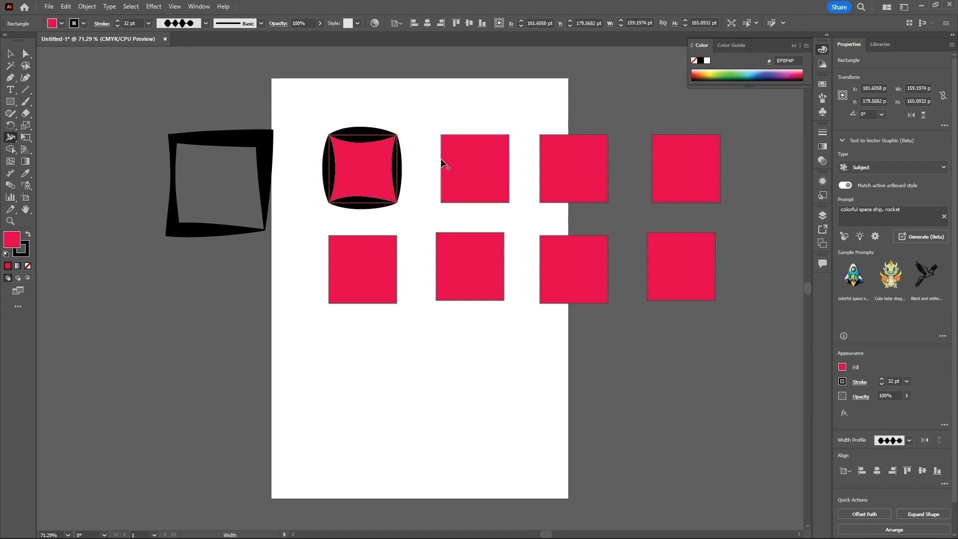
Push the upper, left and lower edges of the top row's second red square outward with the Warp tool
click(10, 137)
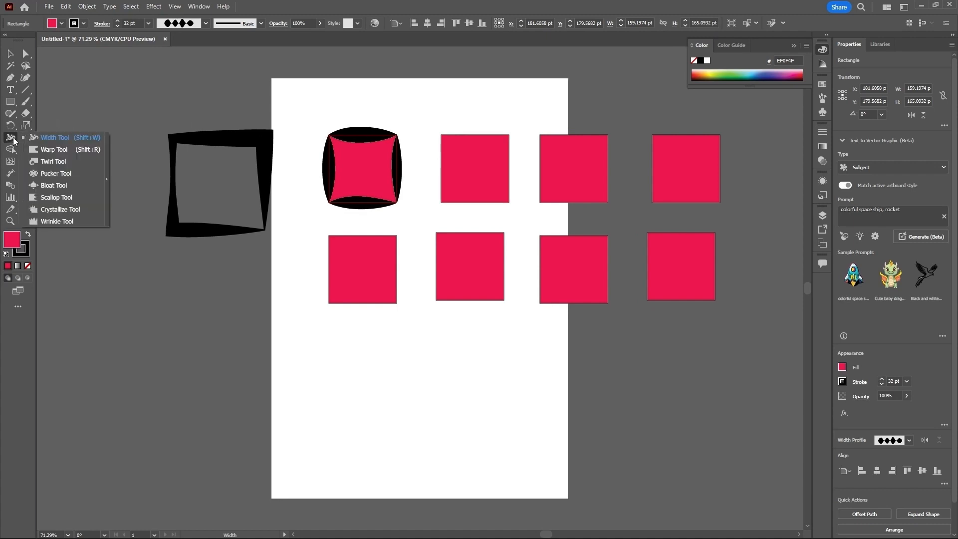
click(47, 150)
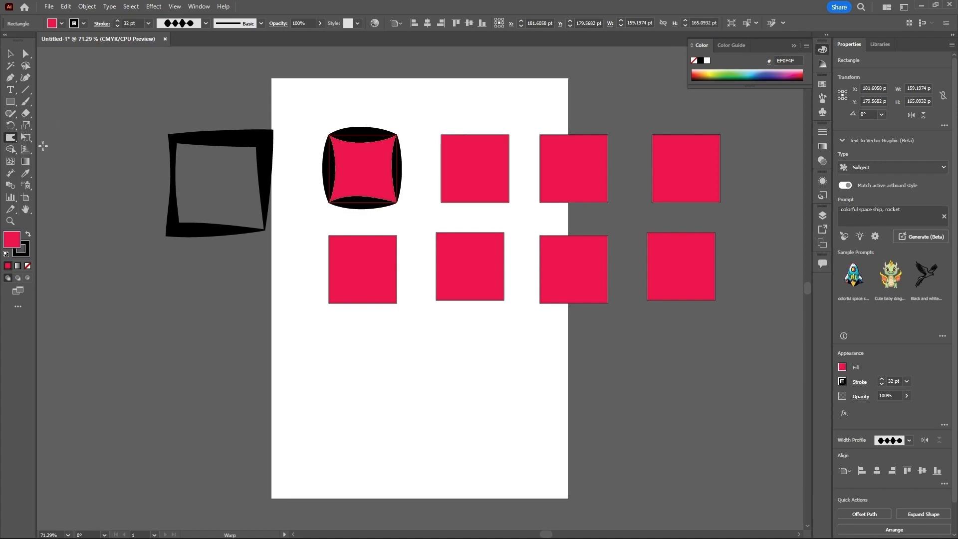
click(11, 137)
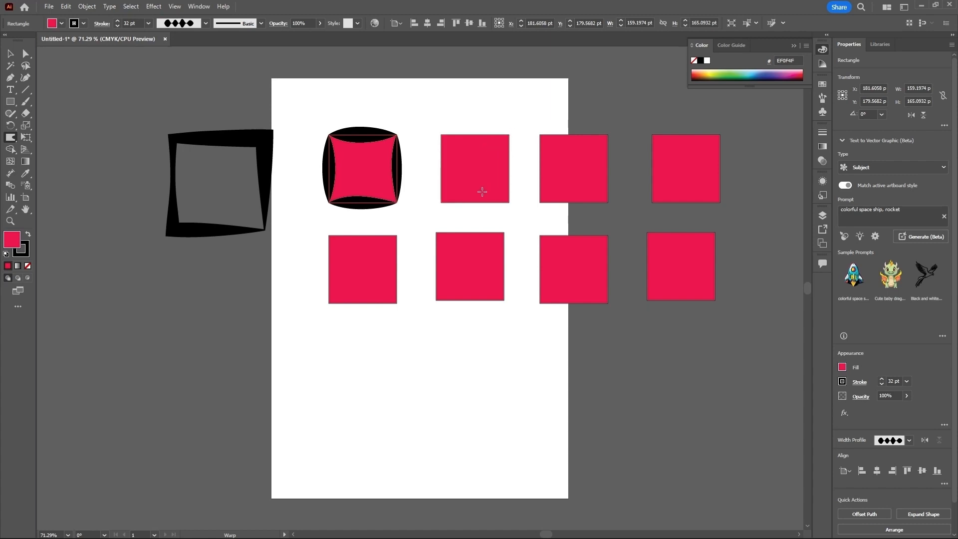
click(9, 54)
click(464, 177)
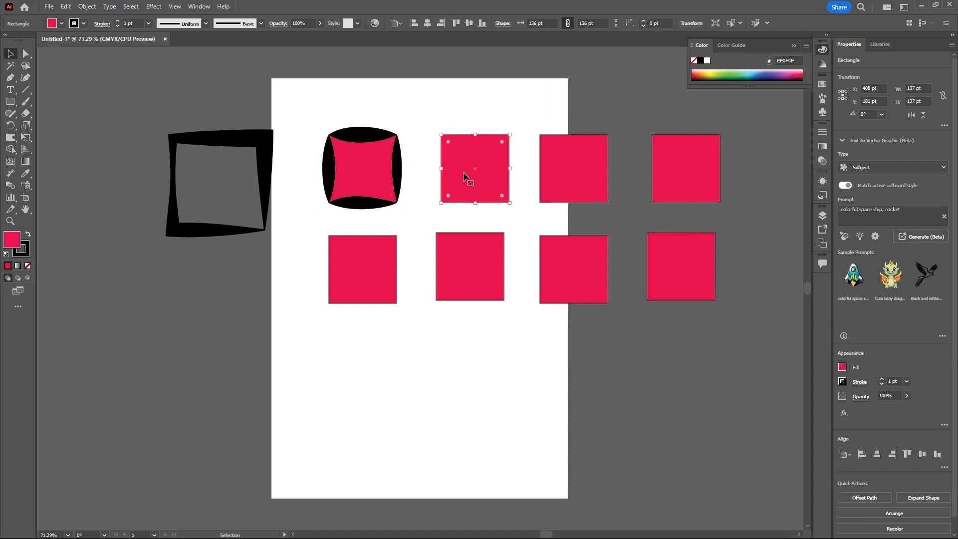
click(10, 138)
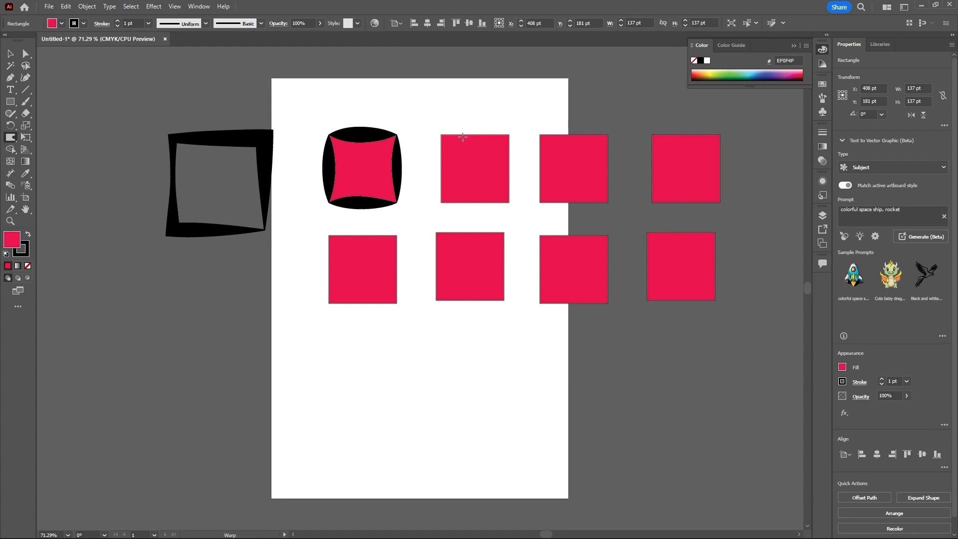
drag(462, 136, 472, 122)
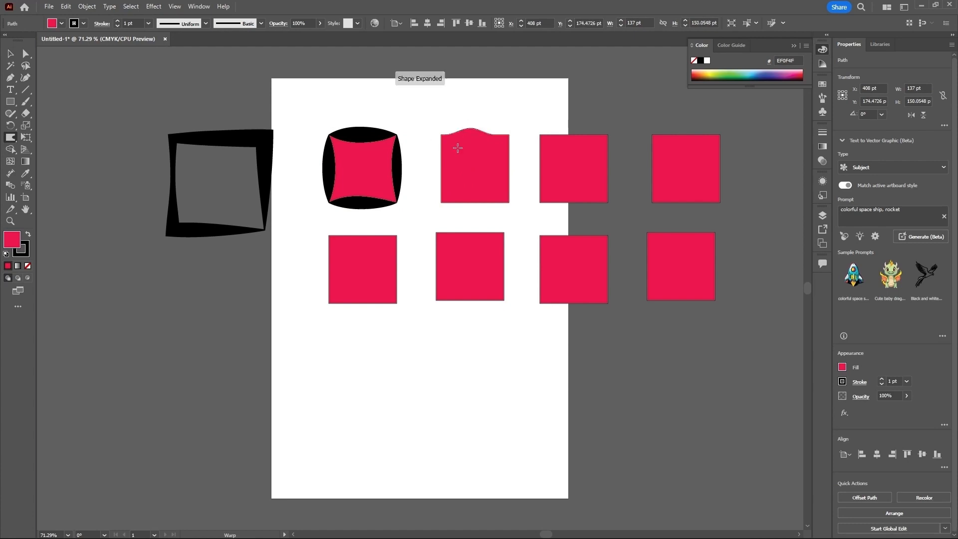
drag(442, 163, 428, 164)
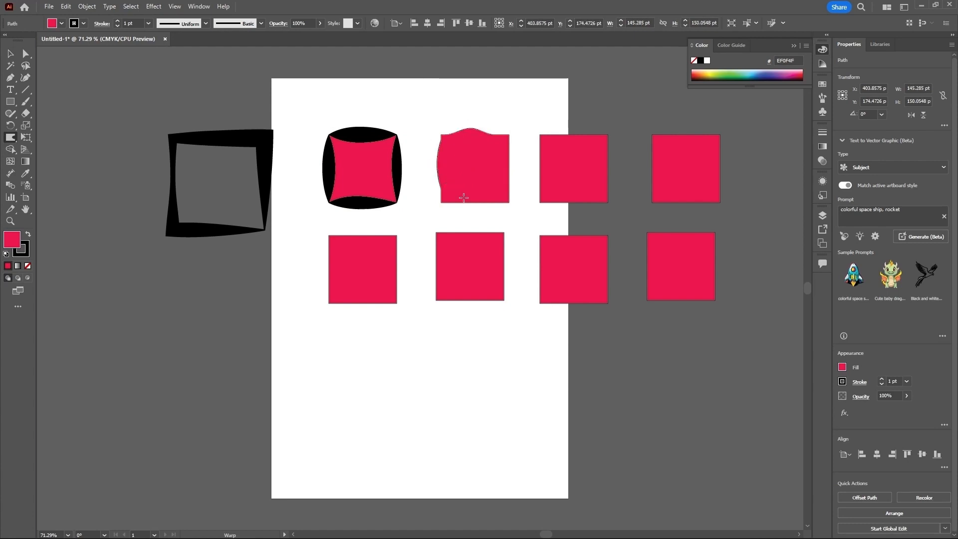
drag(468, 201, 475, 210)
Pull the four corners of the warped square outward and bulge its left edge further with the Warp tool
mouse_move(501, 170)
mouse_down()
mouse_move(517, 164)
mouse_move(515, 122)
mouse_up()
drag(444, 135, 434, 129)
drag(445, 199, 435, 209)
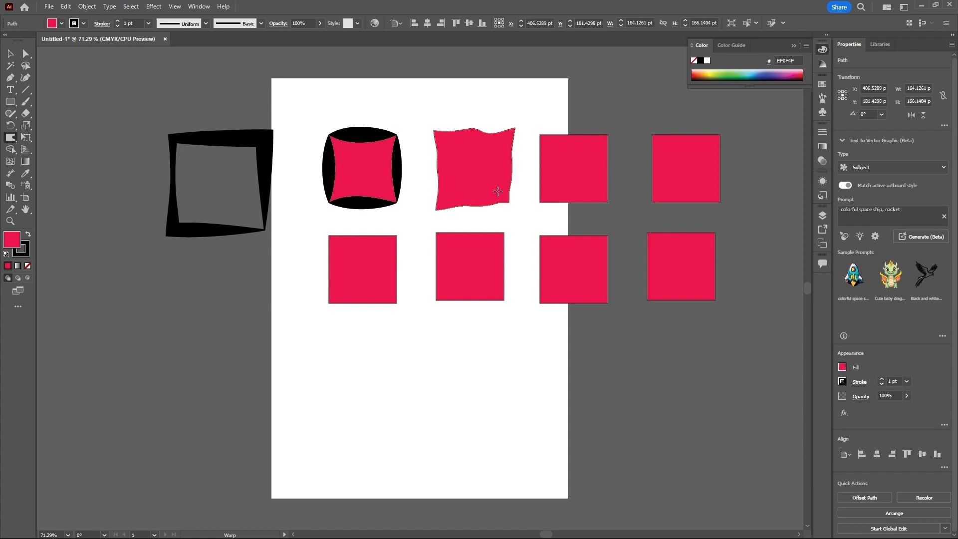
drag(498, 191, 517, 211)
drag(437, 170, 433, 170)
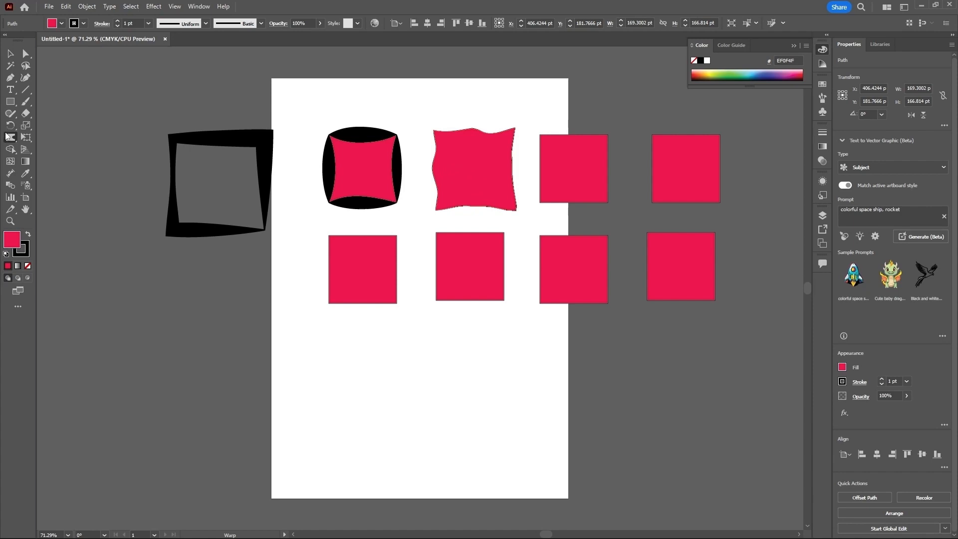
Move the top row's third red square into the empty area below the second row's first square
click(10, 138)
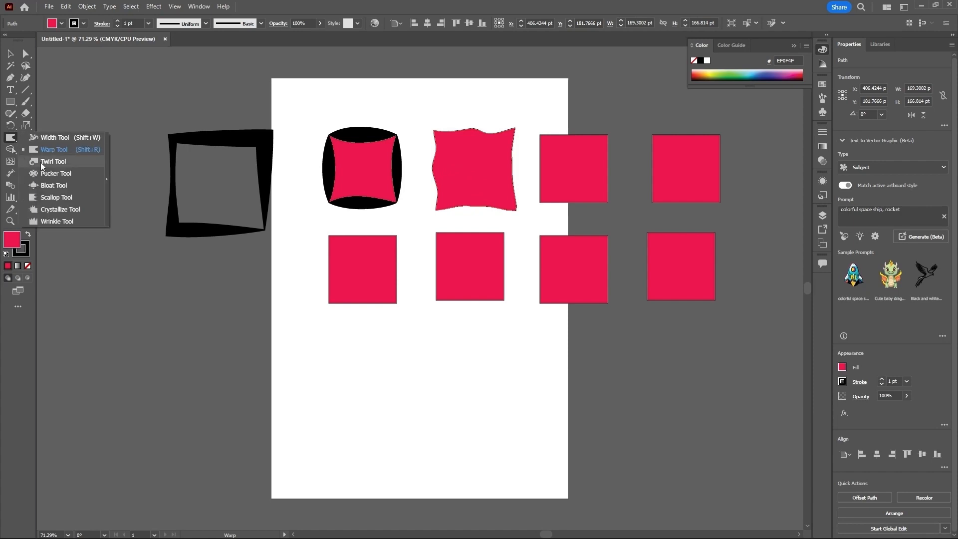
click(10, 54)
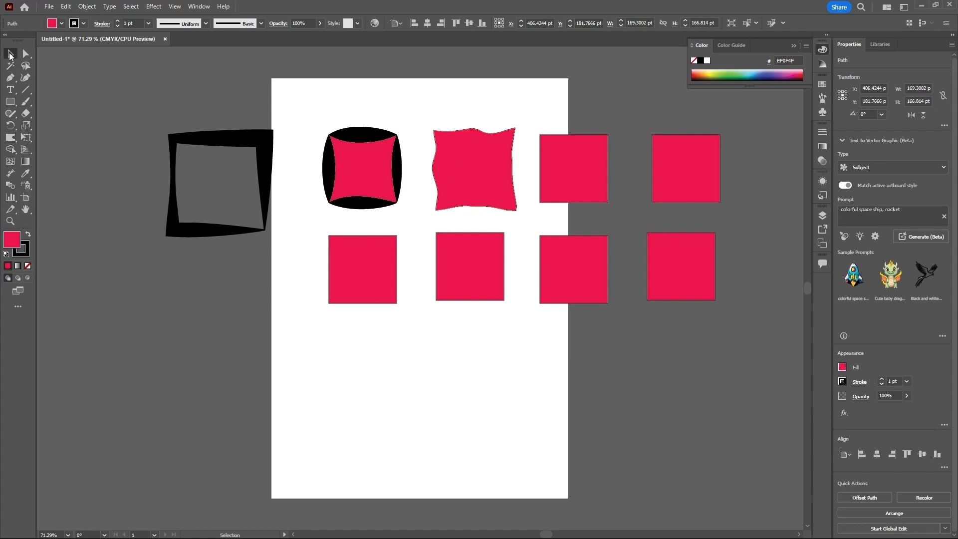
click(570, 176)
drag(571, 174, 361, 383)
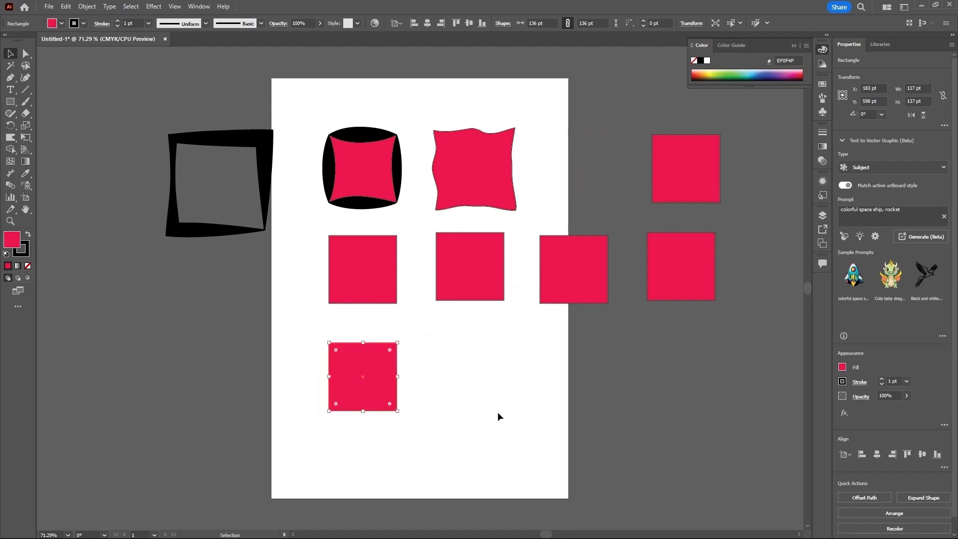
Curl the middle of all four sides of the lowest red square with the Twirl tool and move the shape off the artboard's left side
click(11, 138)
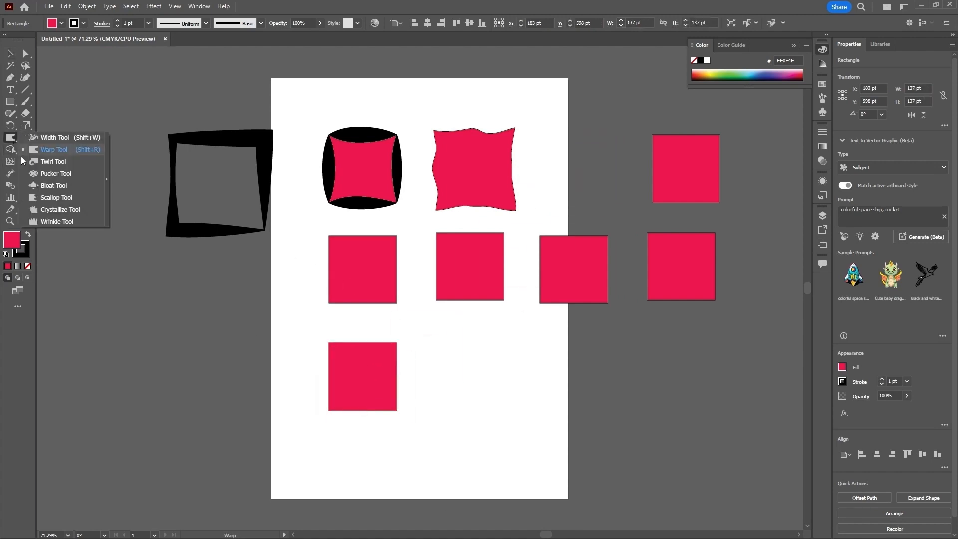
click(46, 161)
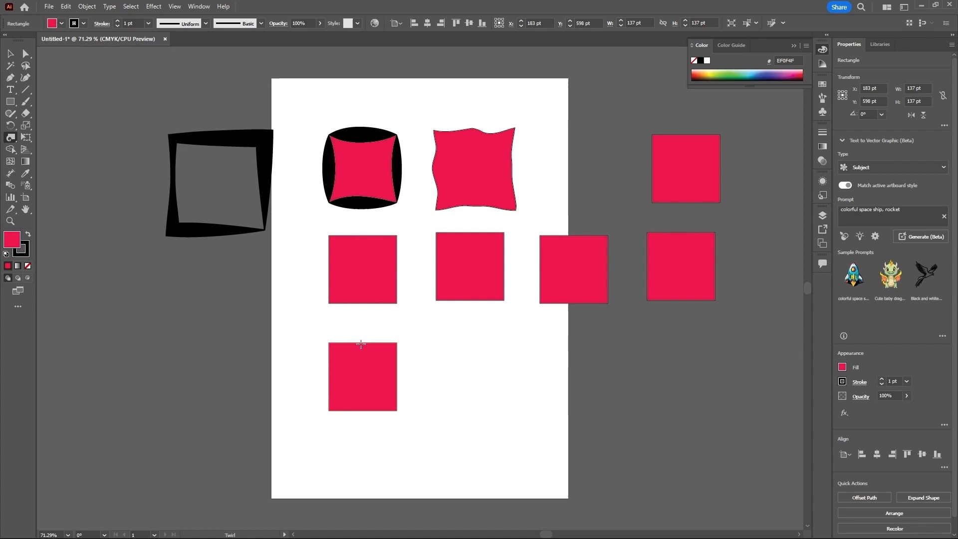
drag(361, 343, 360, 344)
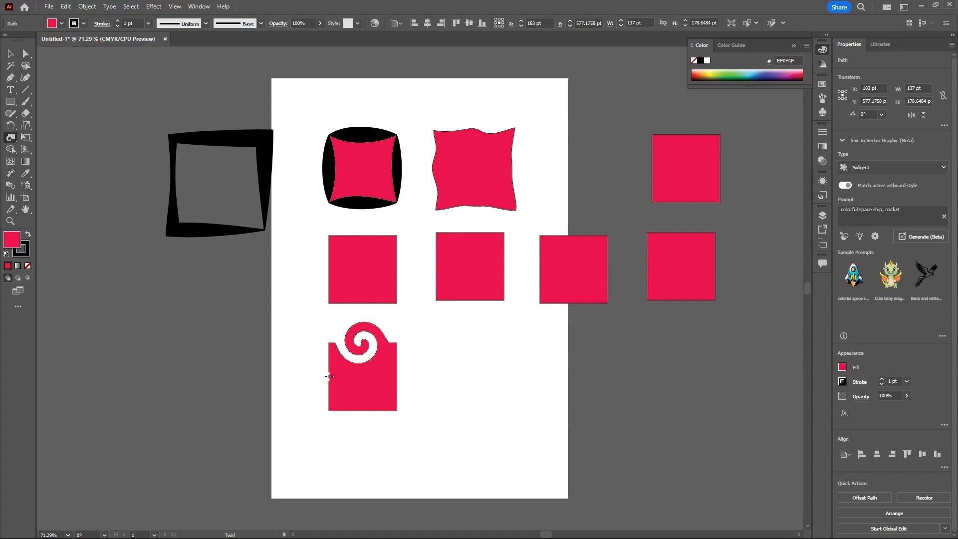
drag(329, 377, 329, 377)
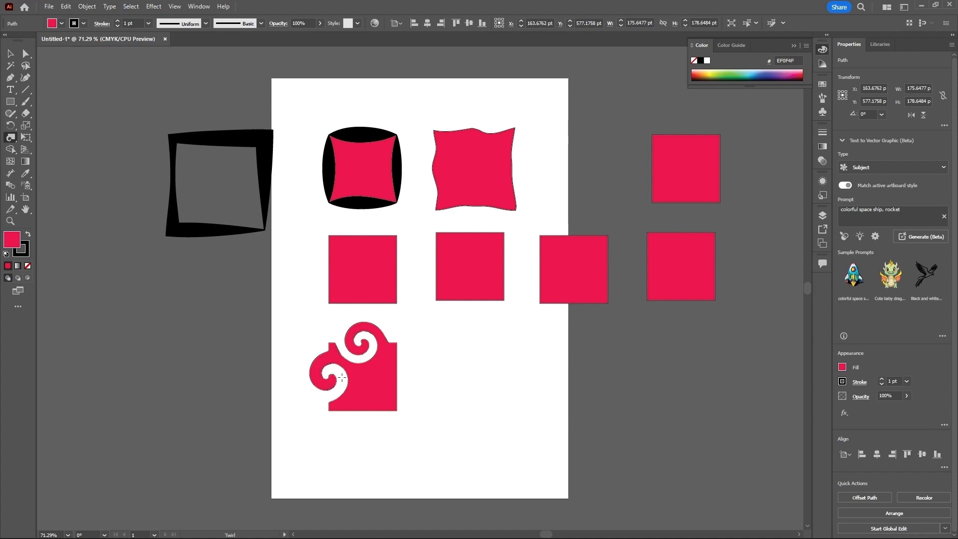
drag(397, 376, 398, 376)
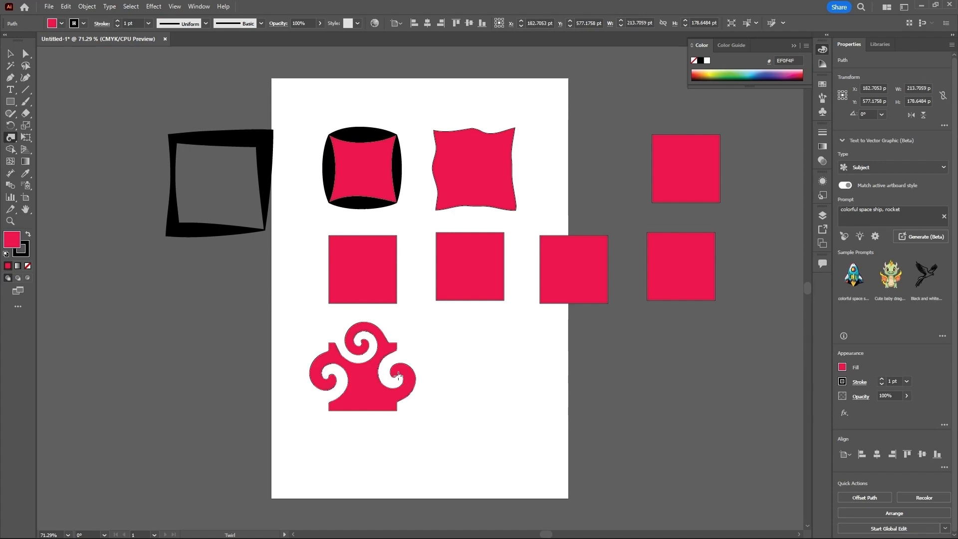
drag(362, 410, 362, 410)
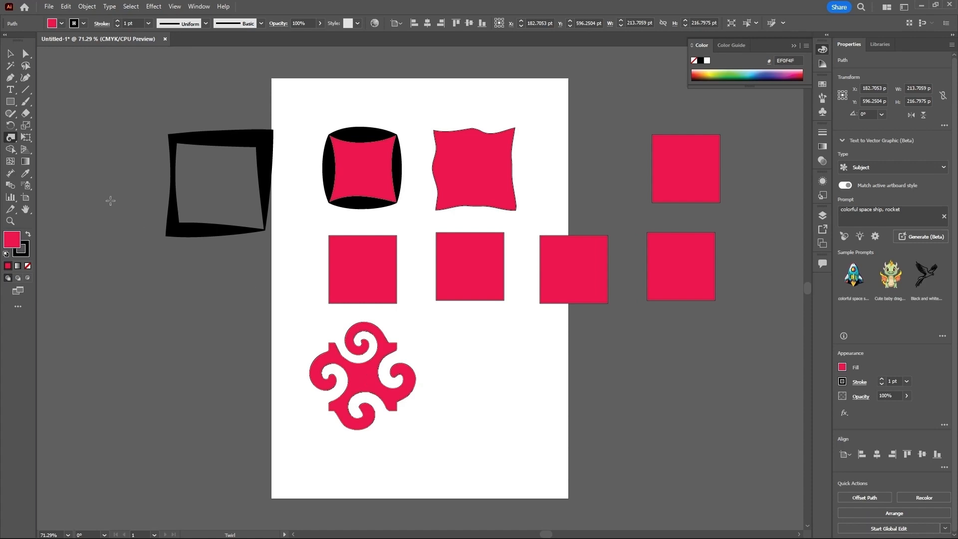
click(10, 53)
drag(353, 378, 198, 337)
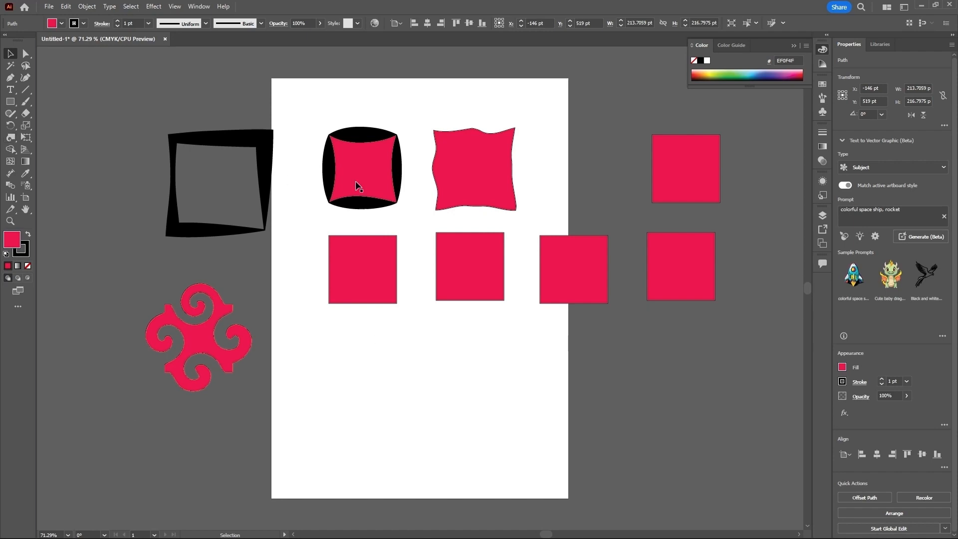
Distort the edges and corners of the top row's last red square with the Pucker tool, pulling corners outward and pinching the right side inward
click(679, 179)
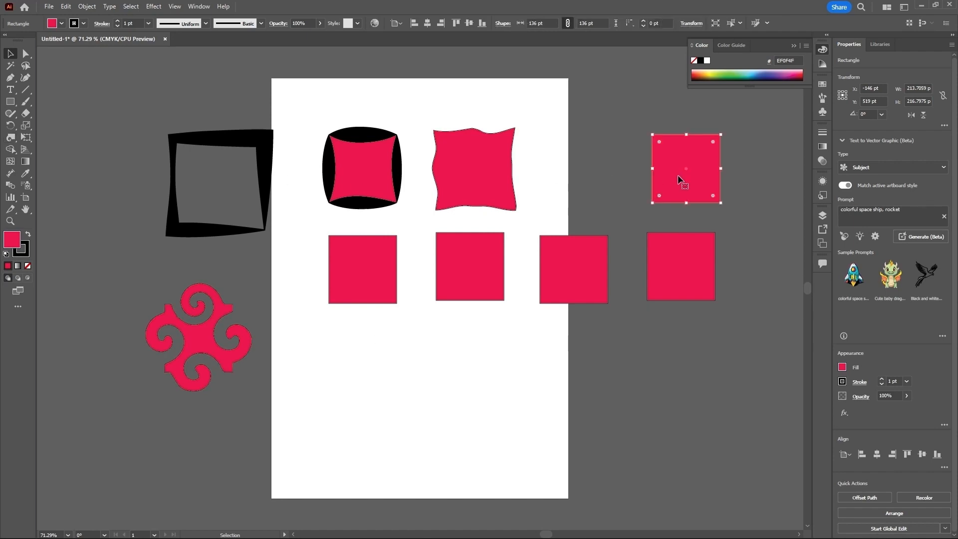
click(10, 137)
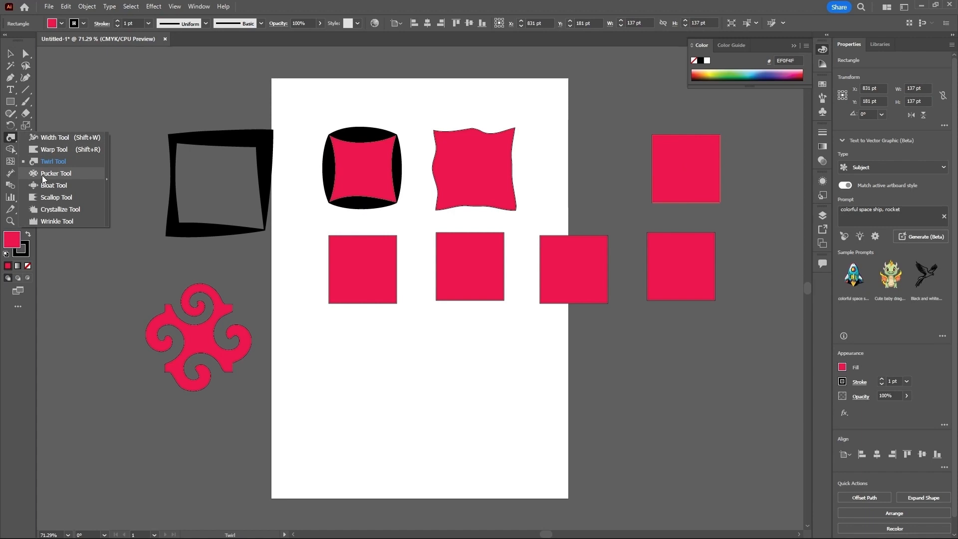
click(43, 176)
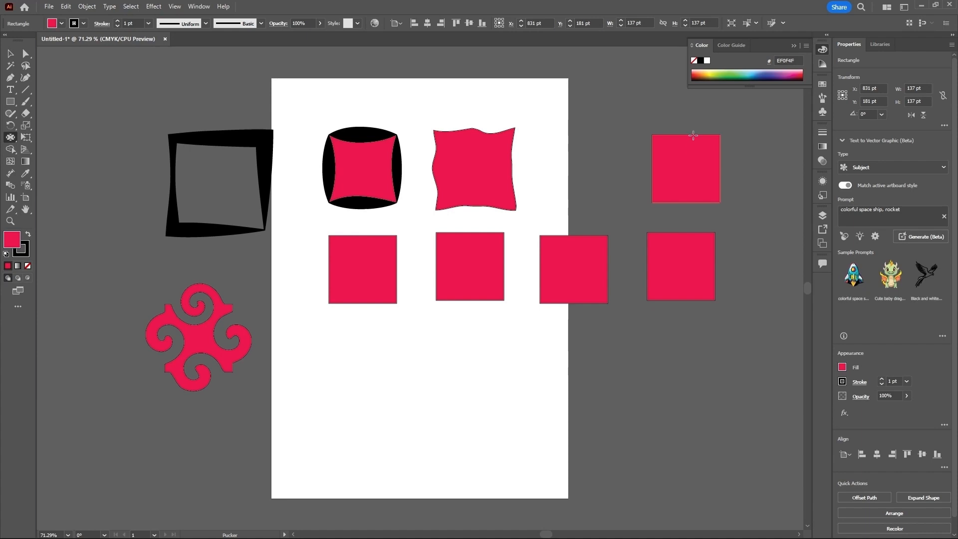
drag(694, 126, 693, 127)
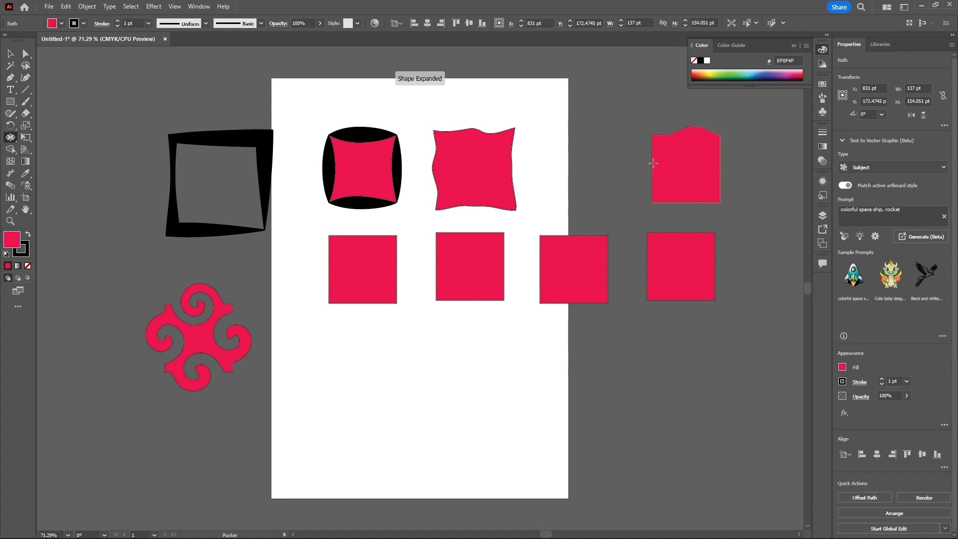
drag(639, 165, 640, 166)
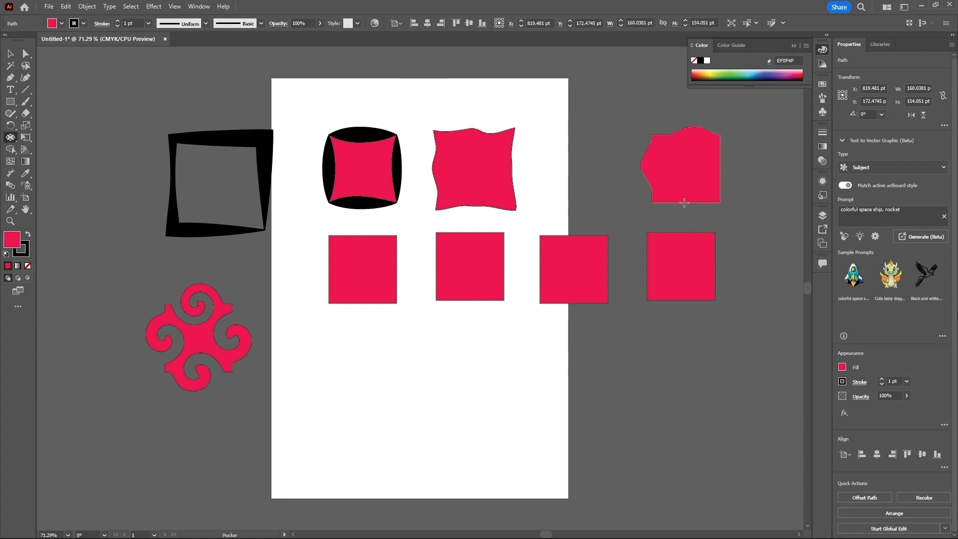
drag(685, 214, 686, 214)
drag(718, 173, 708, 172)
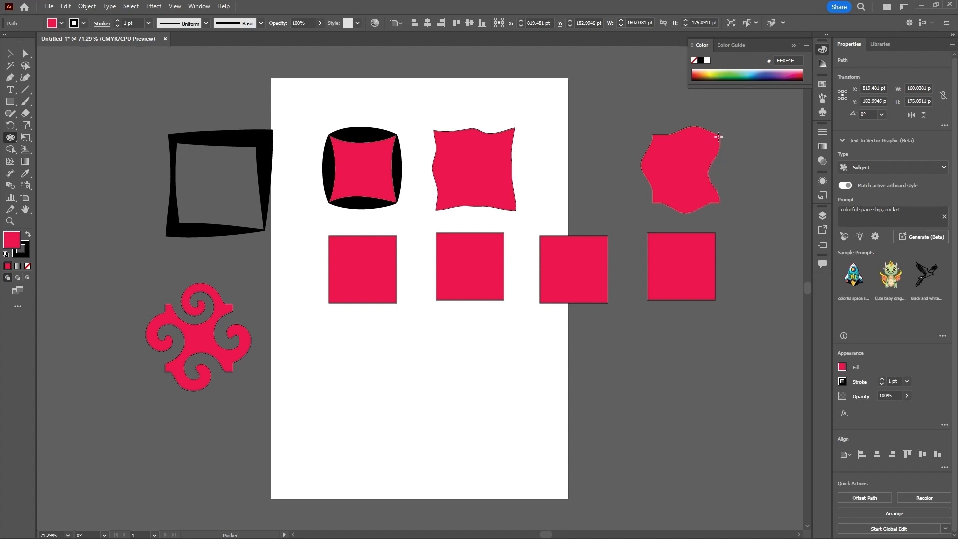
drag(718, 136, 726, 123)
mouse_move(654, 137)
mouse_down()
mouse_move(644, 129)
mouse_move(647, 165)
mouse_move(633, 186)
mouse_move(665, 203)
mouse_move(729, 207)
mouse_up()
drag(686, 139, 664, 115)
Inflate the edges and corners of the second row's first red square into a rounded, cloud-like shape with the Bloat tool
click(13, 140)
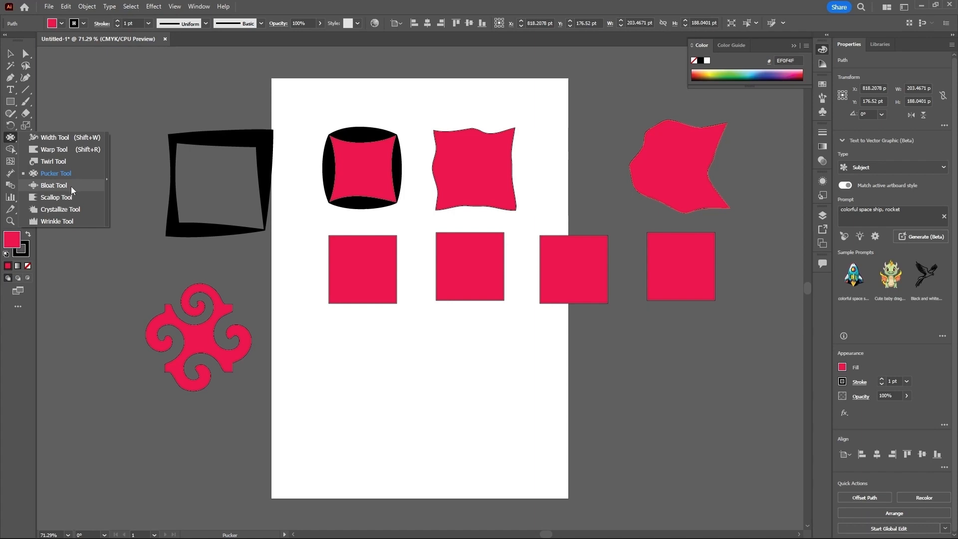
click(53, 185)
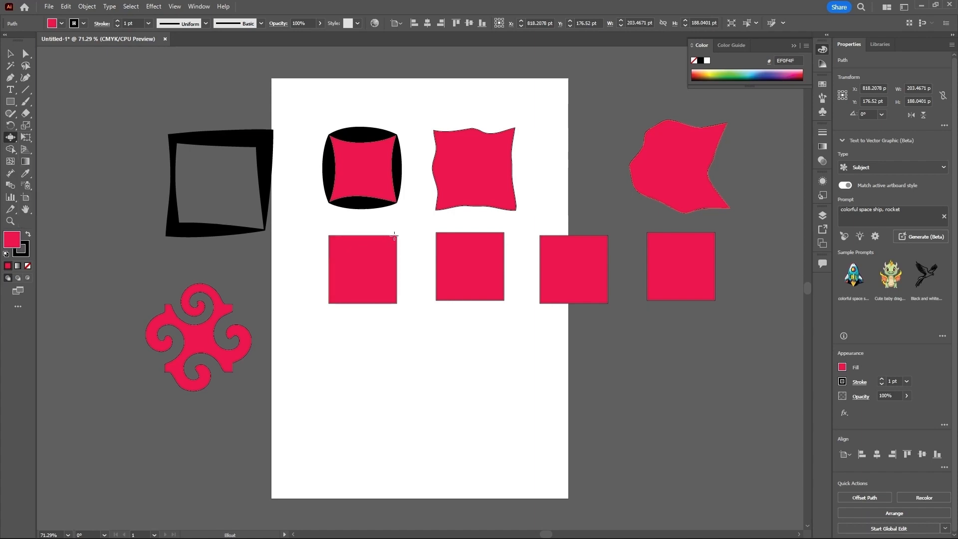
click(10, 53)
click(370, 268)
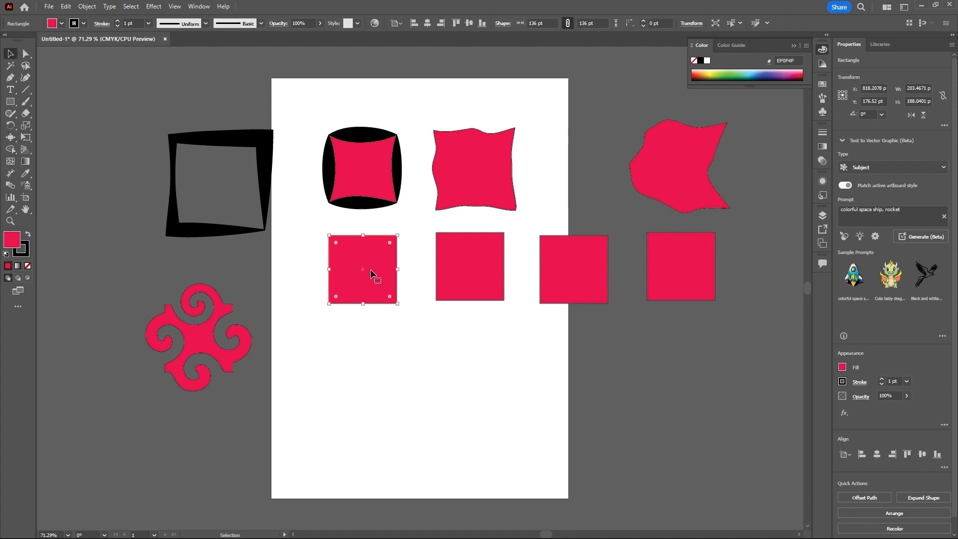
click(10, 137)
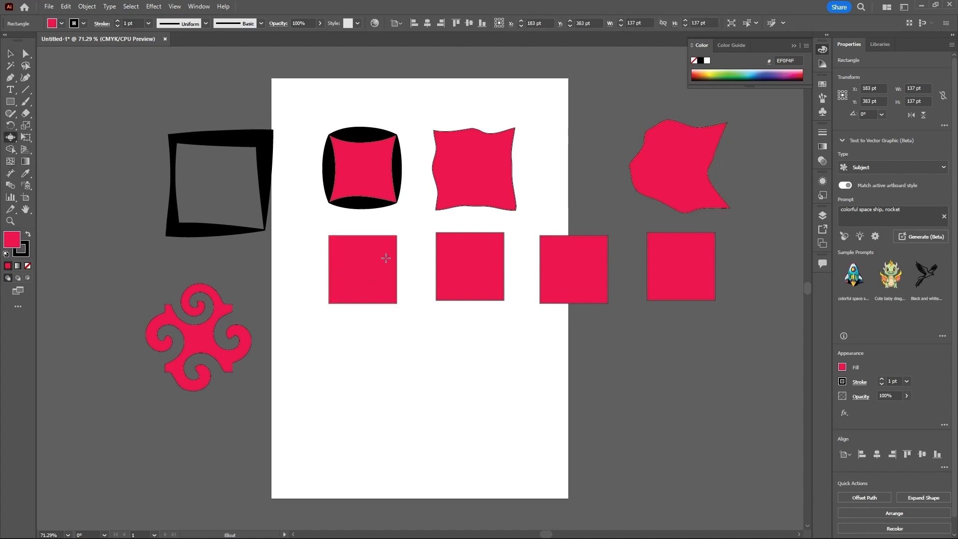
mouse_move(388, 245)
mouse_down()
mouse_move(393, 239)
mouse_move(338, 250)
mouse_up()
mouse_move(337, 284)
mouse_down()
mouse_move(393, 310)
mouse_move(387, 274)
mouse_move(409, 234)
mouse_move(371, 248)
mouse_move(367, 240)
mouse_move(326, 243)
mouse_up()
drag(329, 275, 330, 278)
mouse_move(358, 299)
mouse_down()
mouse_move(369, 335)
mouse_move(397, 331)
mouse_up()
drag(339, 260, 339, 258)
Roughen the whole outline of the second row's second red square with the Scallop tool
click(13, 139)
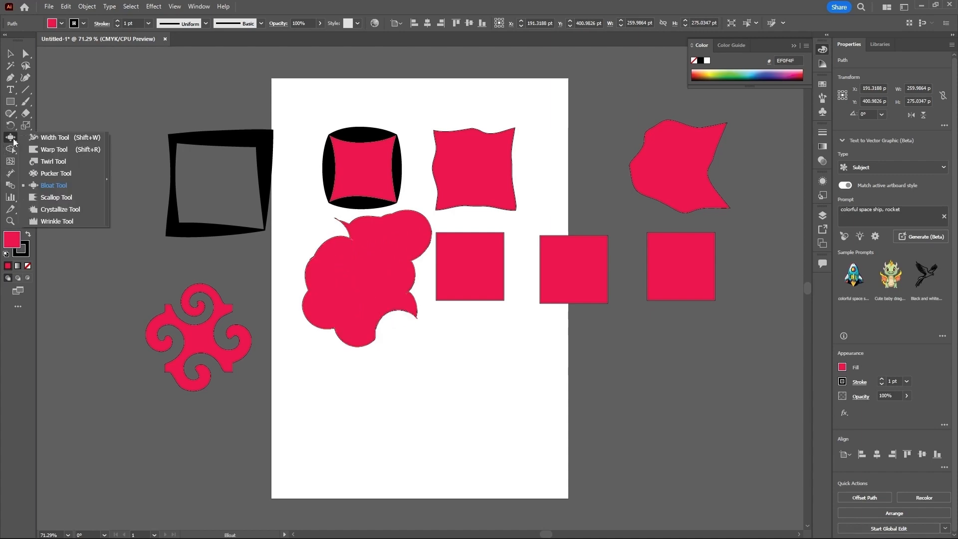
click(69, 199)
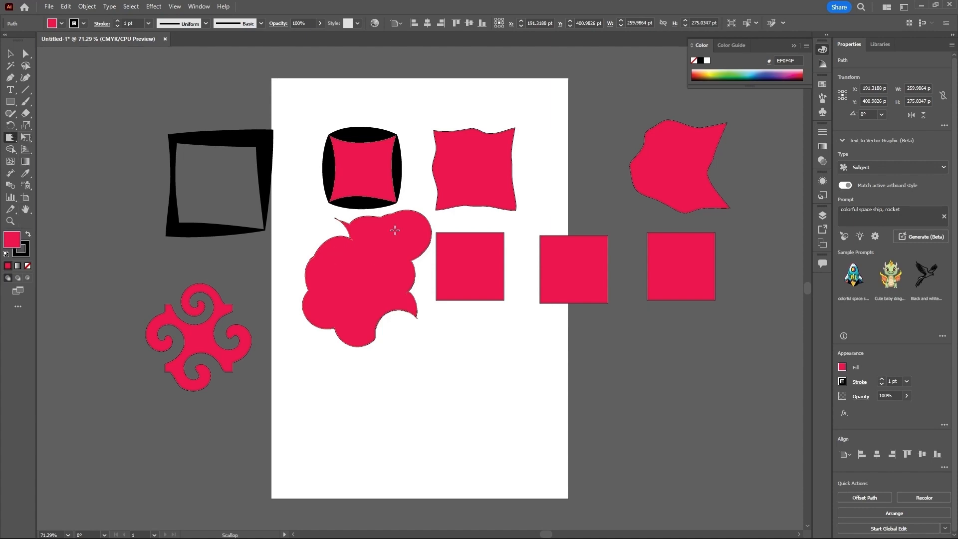
click(10, 53)
click(465, 245)
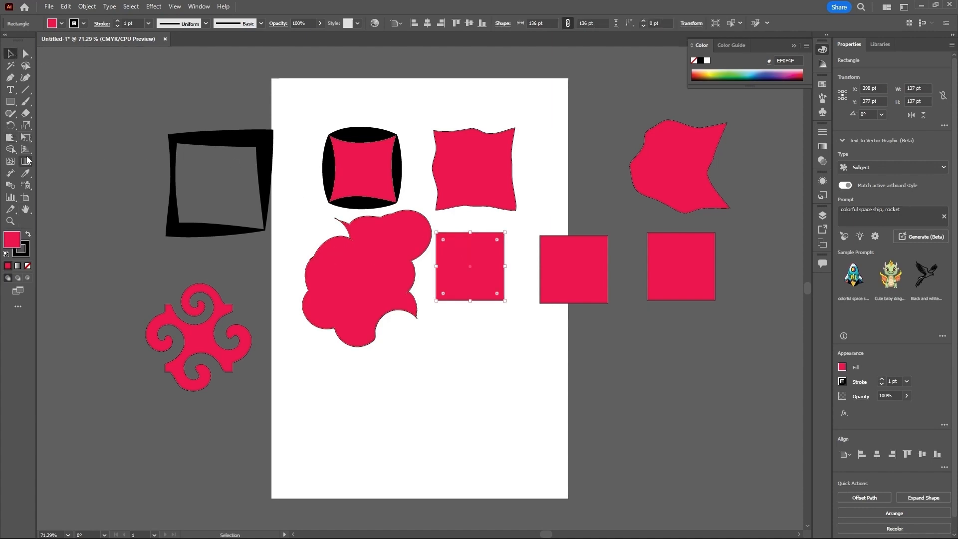
click(12, 138)
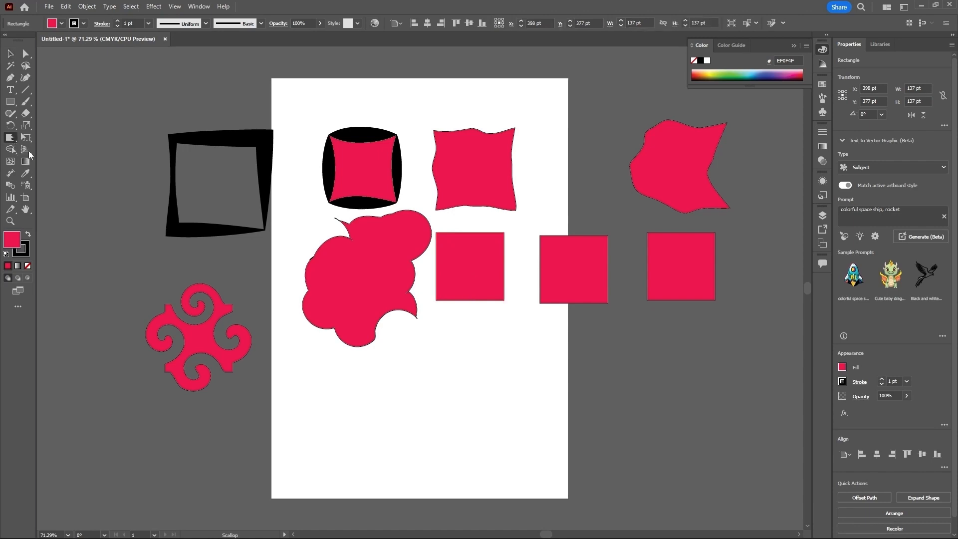
mouse_move(499, 236)
mouse_down()
mouse_move(515, 260)
mouse_move(514, 271)
mouse_move(486, 292)
mouse_move(490, 313)
mouse_move(466, 295)
mouse_move(453, 311)
mouse_move(438, 271)
mouse_move(423, 273)
mouse_move(446, 230)
mouse_move(481, 241)
mouse_move(480, 218)
mouse_up()
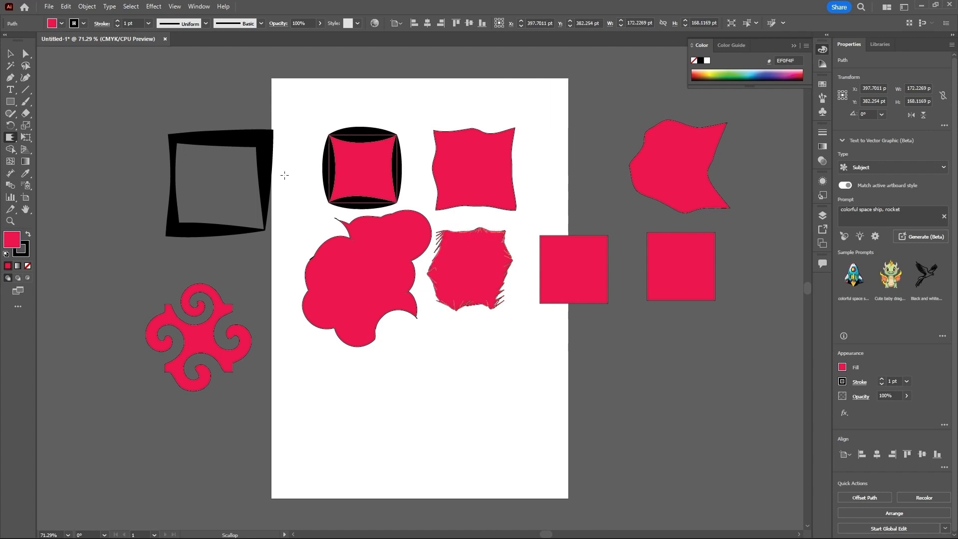
Burst the whole outline of the second row's third red square into outward spikes with the Crystallize tool
drag(10, 142, 42, 209)
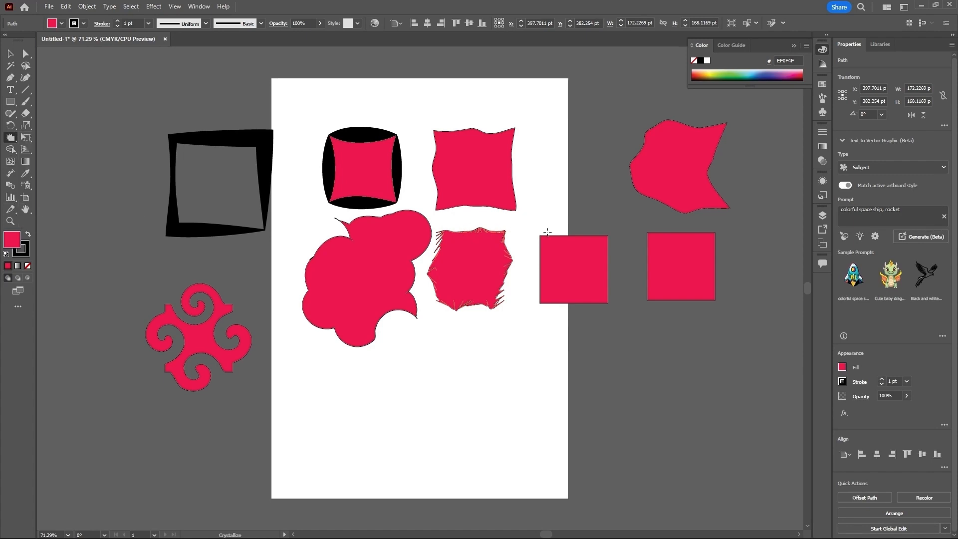
click(10, 54)
click(546, 251)
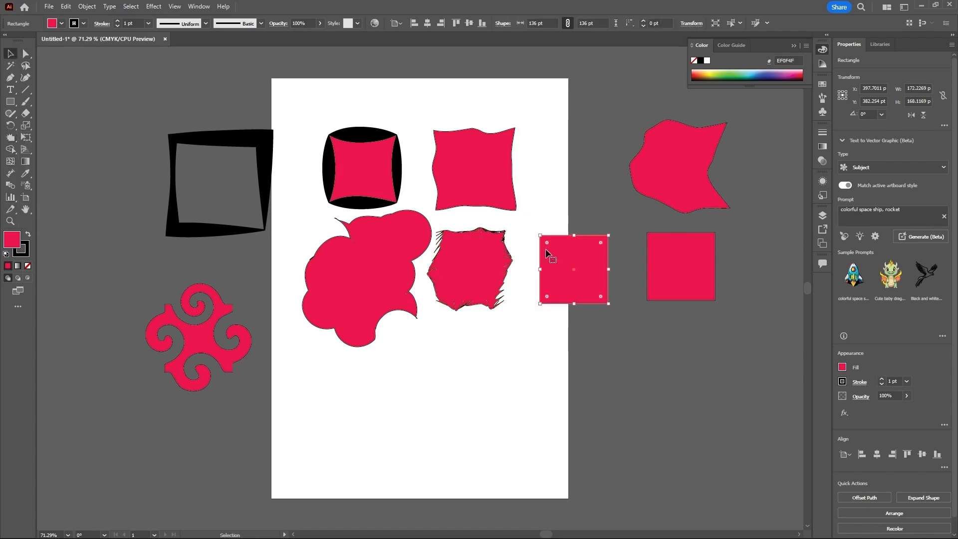
click(10, 137)
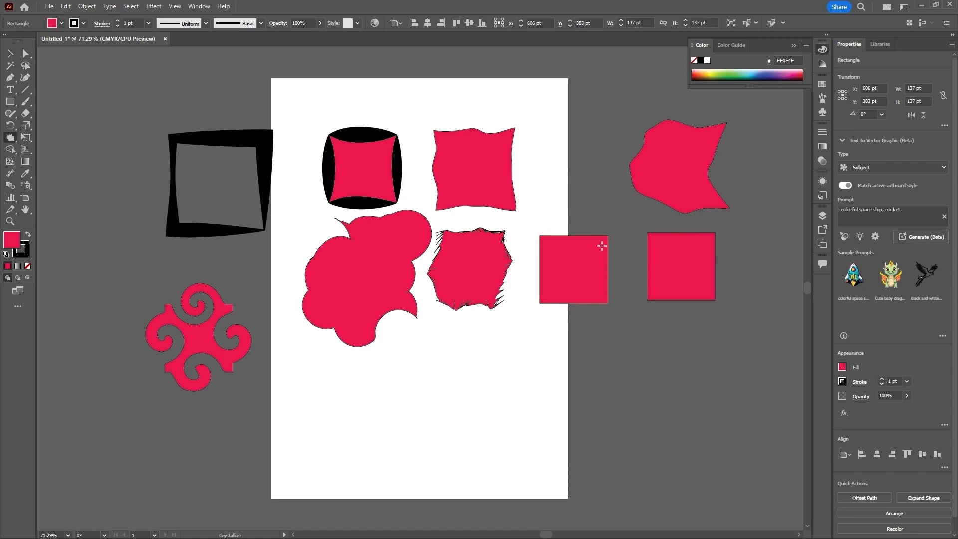
mouse_move(605, 240)
mouse_down()
mouse_move(563, 241)
mouse_move(559, 264)
mouse_move(537, 267)
mouse_move(567, 278)
mouse_move(562, 305)
mouse_move(580, 277)
mouse_move(607, 305)
mouse_move(589, 266)
mouse_move(598, 255)
mouse_move(582, 231)
mouse_move(557, 251)
mouse_move(551, 276)
mouse_up()
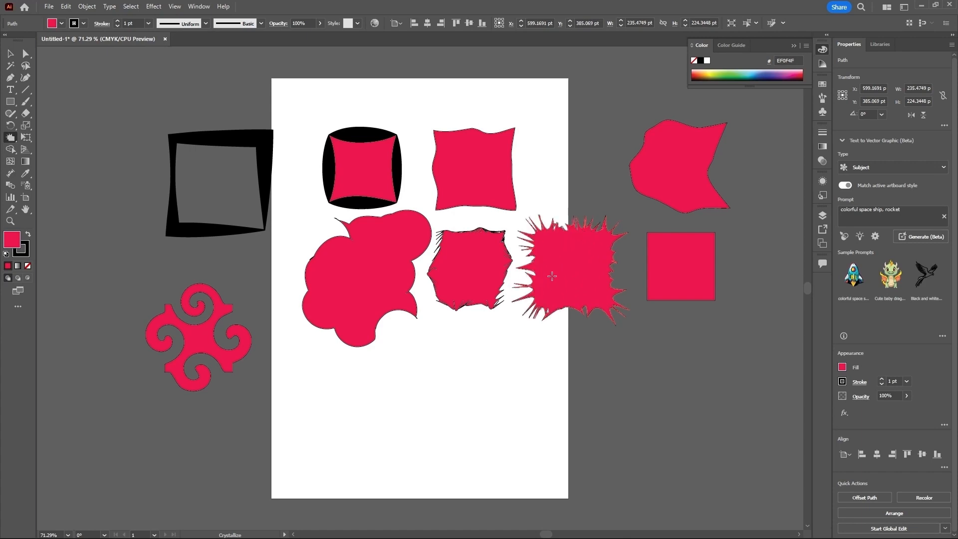
Roughen the upper and lower edges of the second row's last red square with the Wrinkle tool
click(10, 54)
click(676, 274)
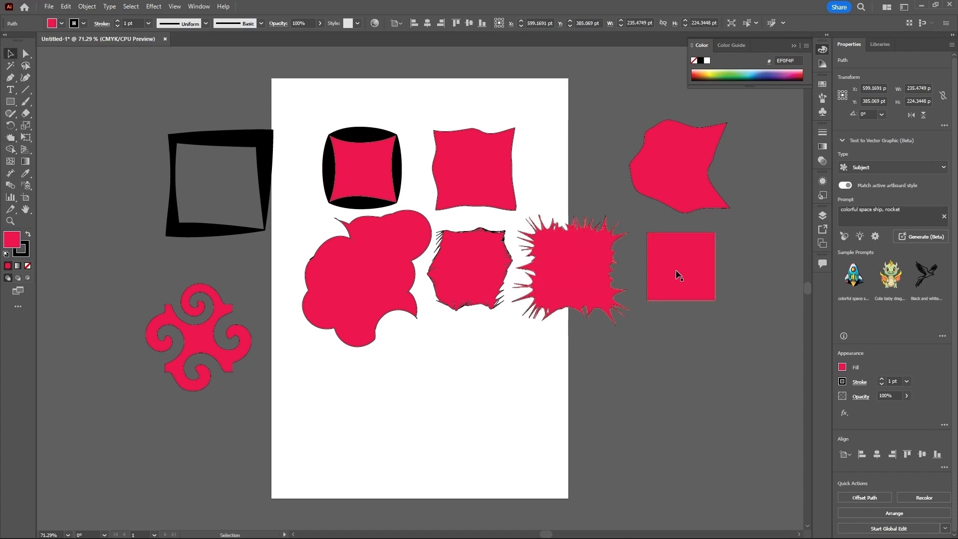
click(10, 137)
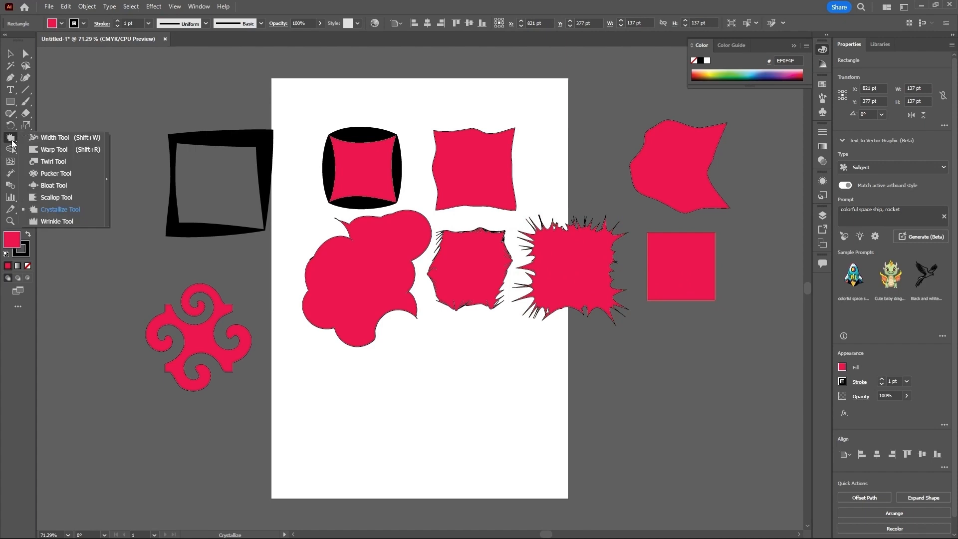
click(50, 222)
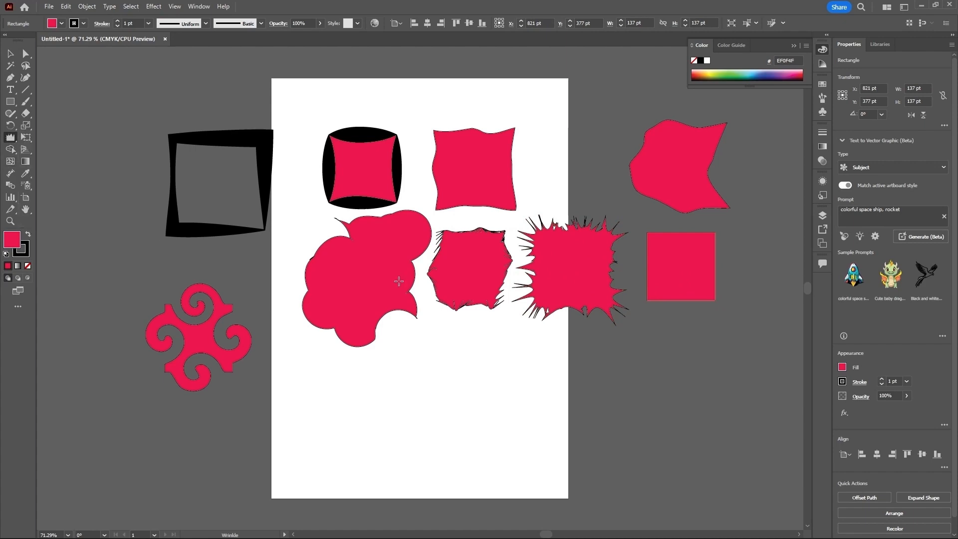
mouse_move(663, 302)
mouse_down()
mouse_move(699, 305)
mouse_move(719, 281)
mouse_move(714, 264)
mouse_move(724, 258)
mouse_move(701, 225)
mouse_move(682, 240)
mouse_move(661, 224)
mouse_move(636, 274)
mouse_up()
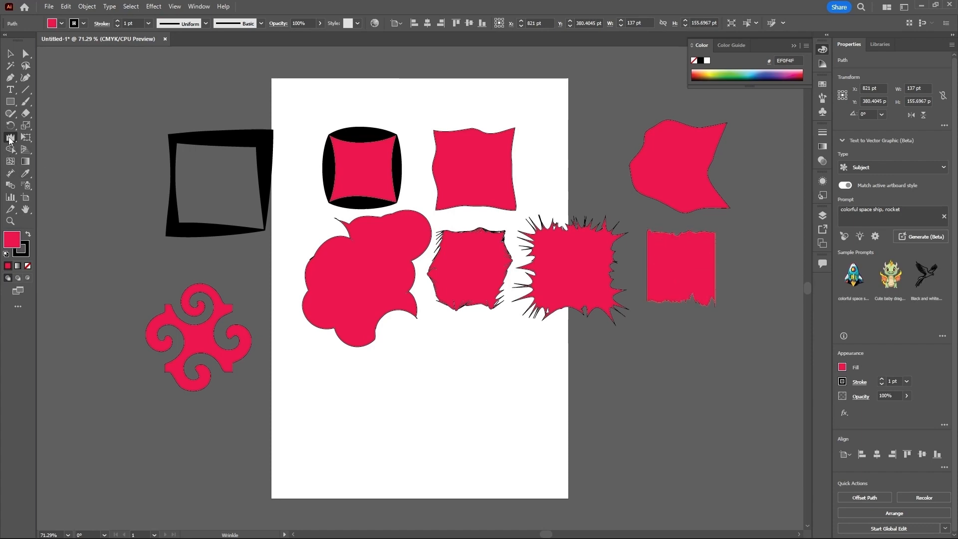
Configure the Wrinkle tool with an angle of 4°, an intensity of 100% and a detail of 5
double_click(10, 138)
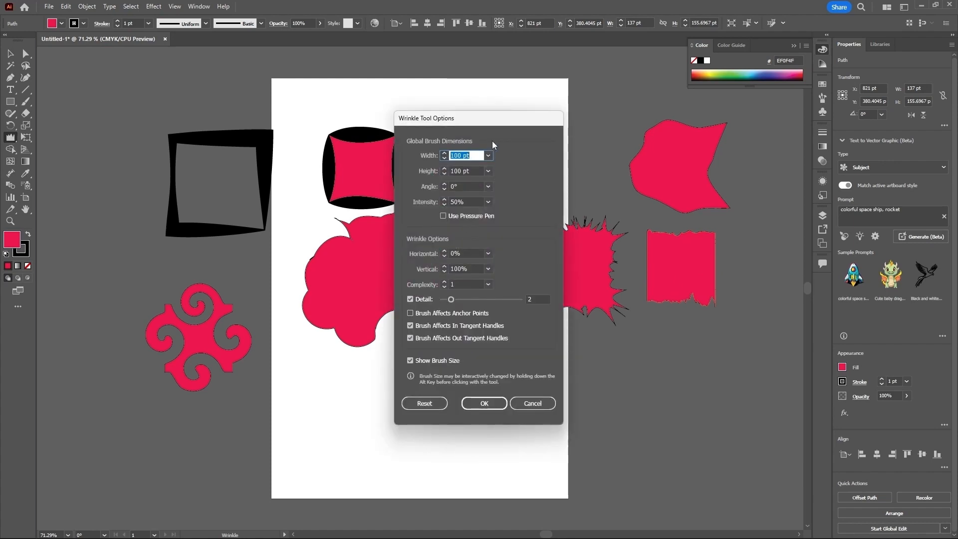
drag(513, 122, 474, 158)
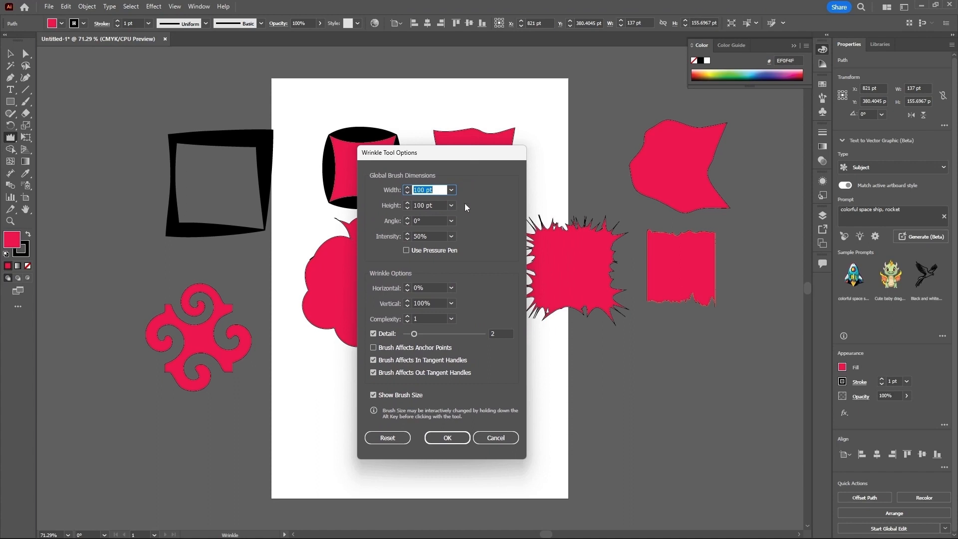
click(406, 219)
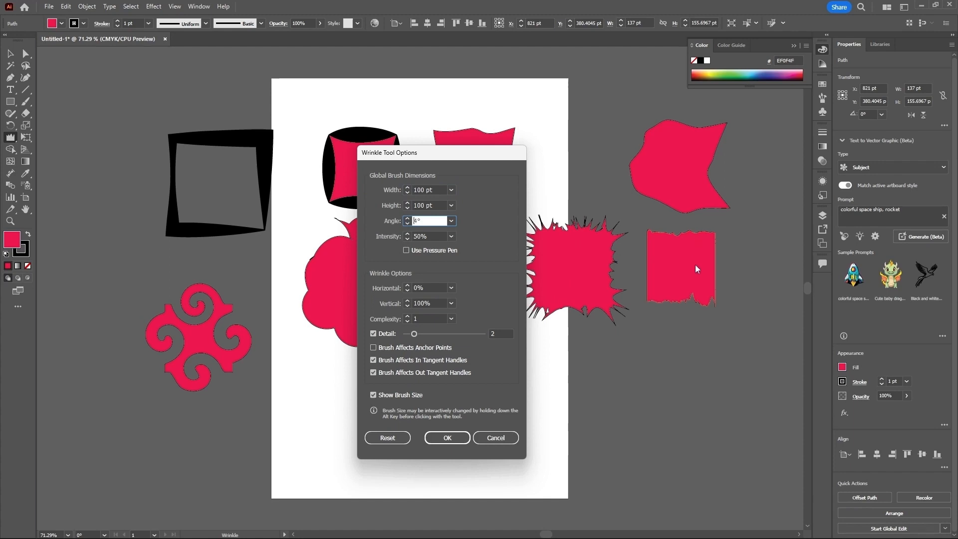
click(451, 237)
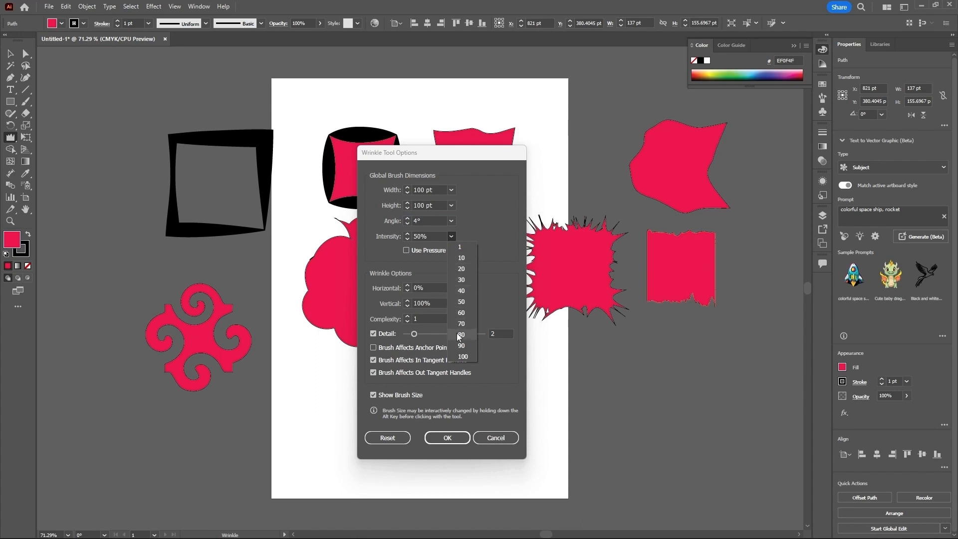
click(462, 355)
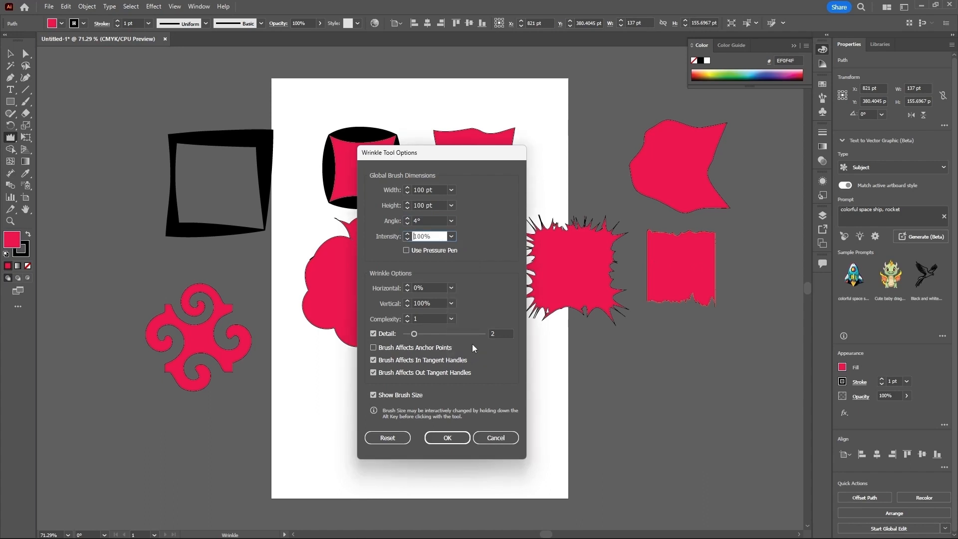
drag(411, 334, 437, 334)
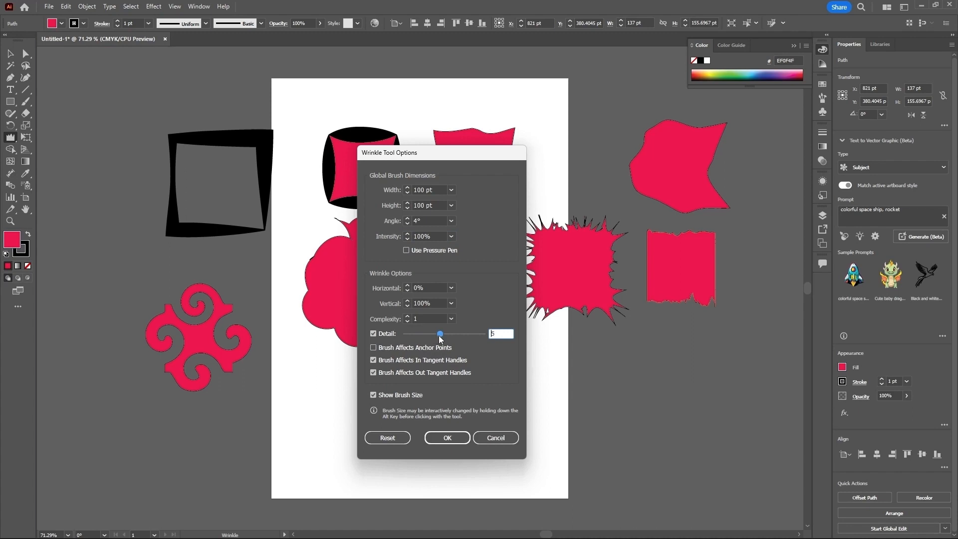
click(447, 438)
Wrinkle the second row's last red square further until its upper and lower edges are densely frayed with deep vertical tears
mouse_move(687, 273)
mouse_down()
mouse_move(720, 236)
mouse_move(708, 217)
mouse_move(725, 180)
mouse_move(702, 243)
mouse_move(658, 245)
mouse_up()
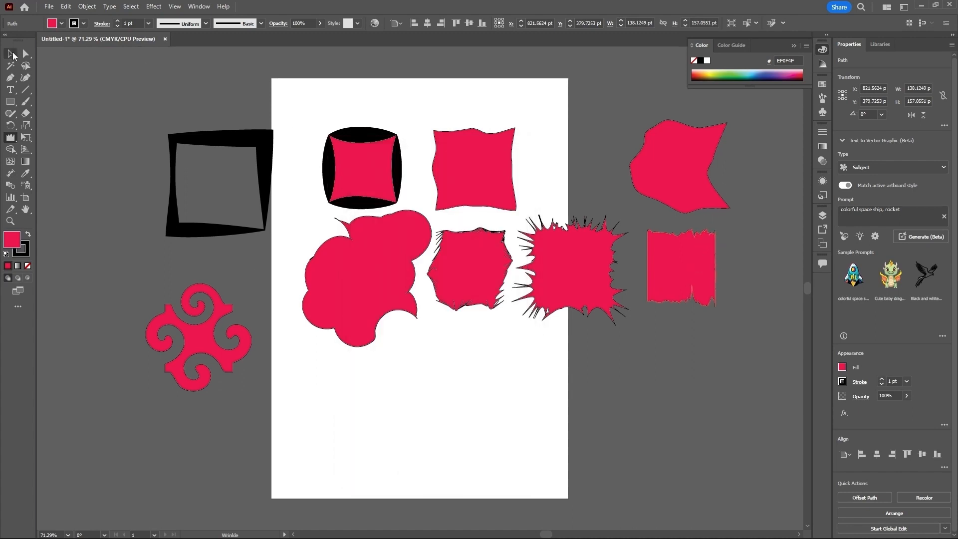
click(9, 55)
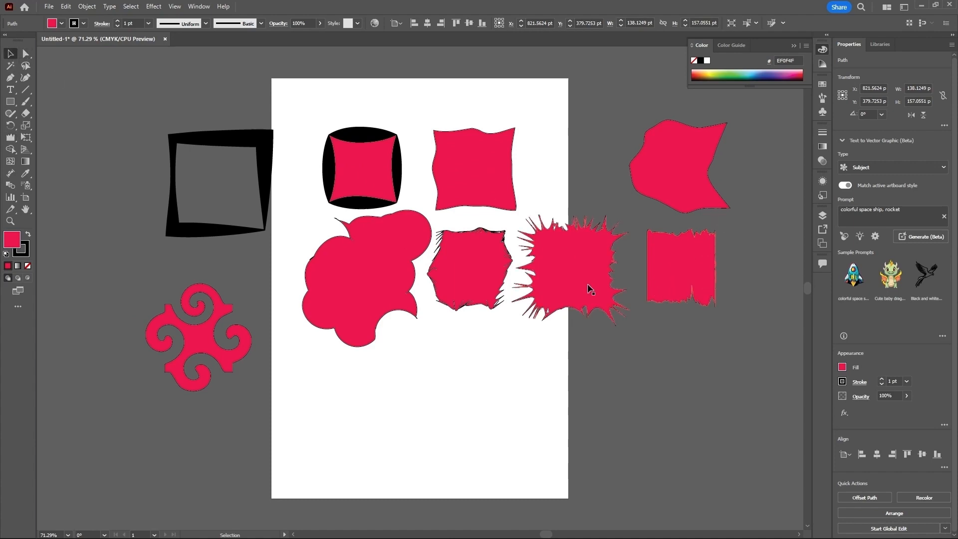
click(11, 138)
mouse_move(677, 286)
mouse_down()
mouse_move(688, 319)
mouse_move(696, 287)
mouse_move(729, 270)
mouse_move(700, 268)
mouse_move(710, 240)
mouse_move(691, 249)
mouse_move(688, 227)
mouse_move(678, 260)
mouse_move(652, 243)
mouse_move(663, 265)
mouse_move(619, 277)
mouse_move(673, 278)
mouse_move(710, 255)
mouse_move(729, 257)
mouse_move(711, 268)
mouse_move(647, 265)
mouse_up()
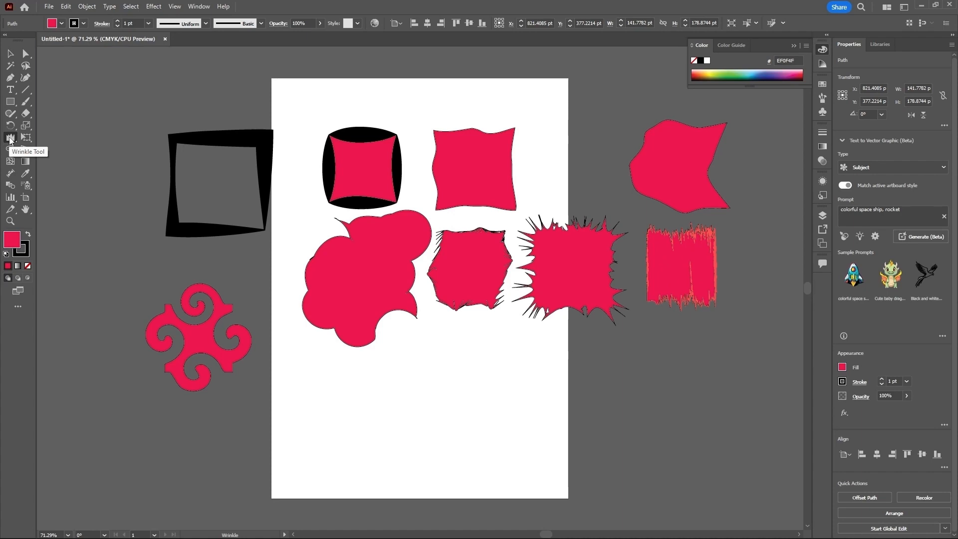
Select all the distorted shapes on and around the artboard and delete them
click(10, 138)
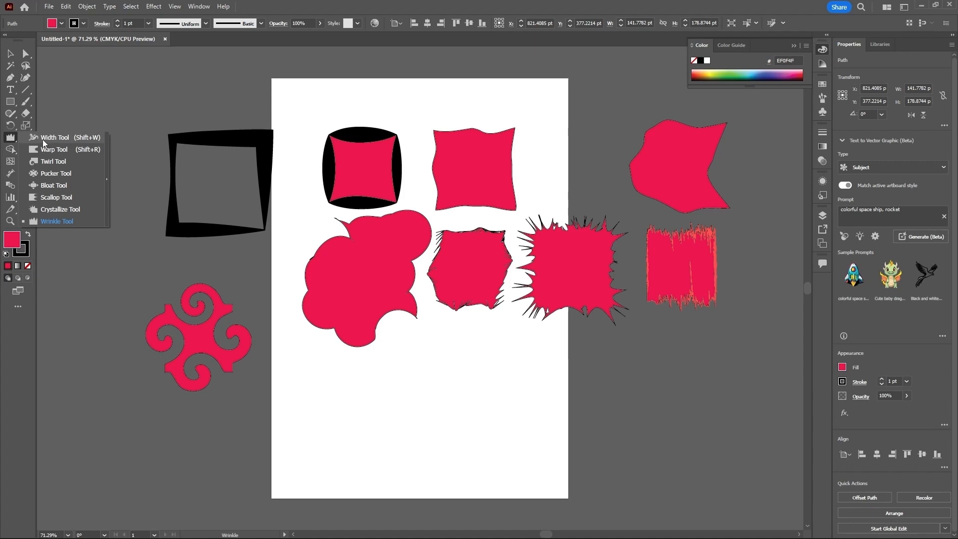
click(54, 137)
click(12, 54)
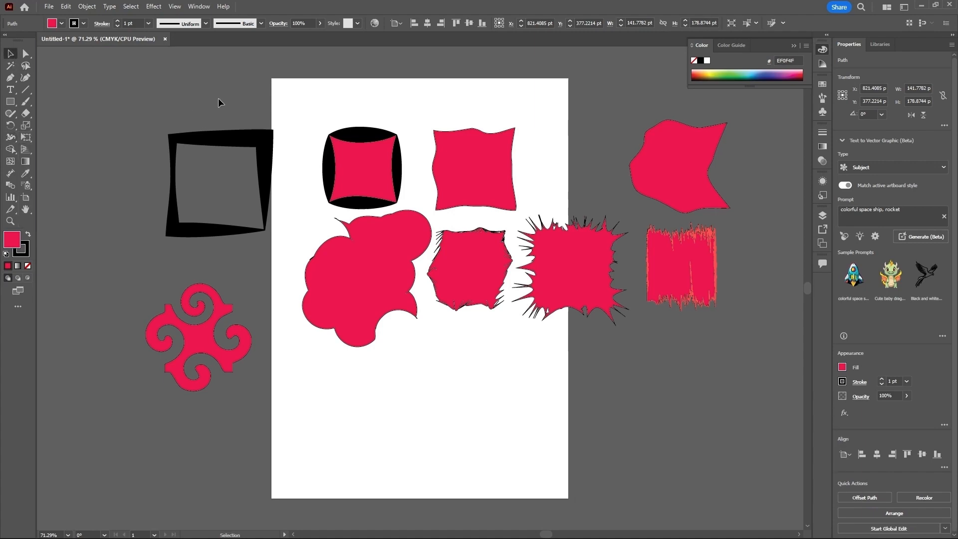
drag(218, 99, 674, 379)
key(Delete)
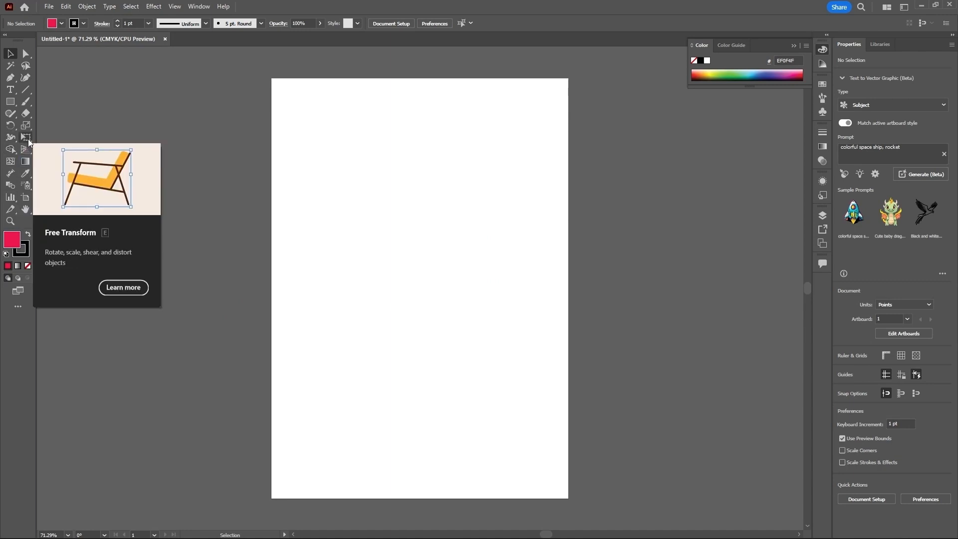
click(26, 137)
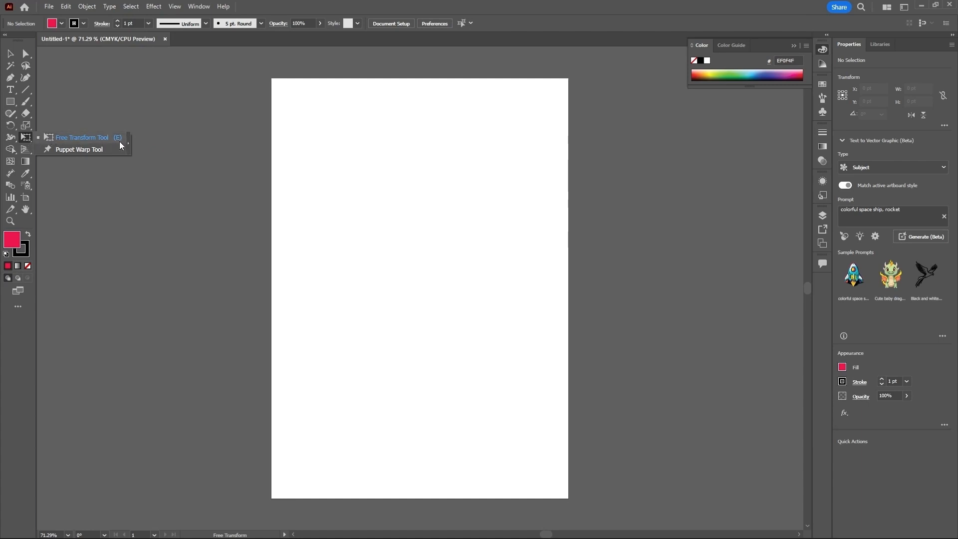
click(92, 139)
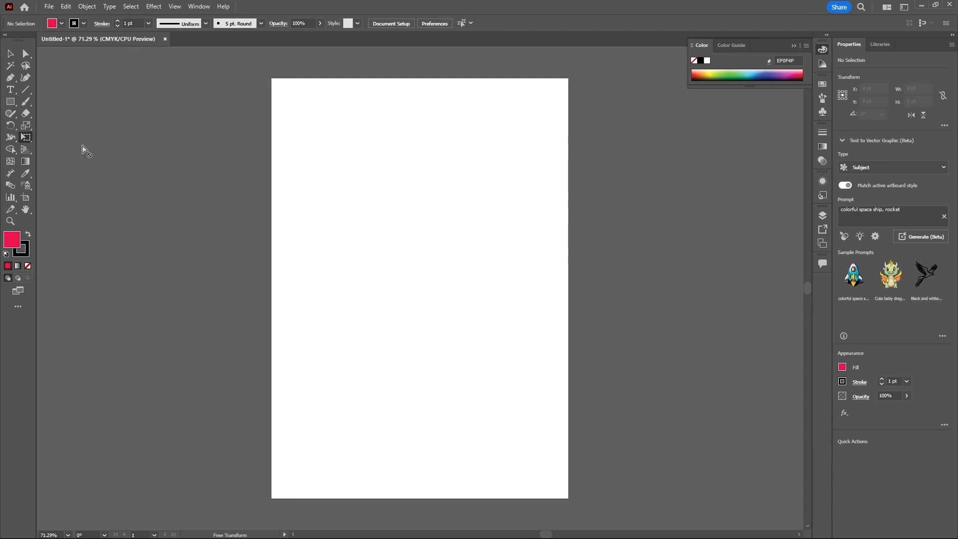
click(28, 143)
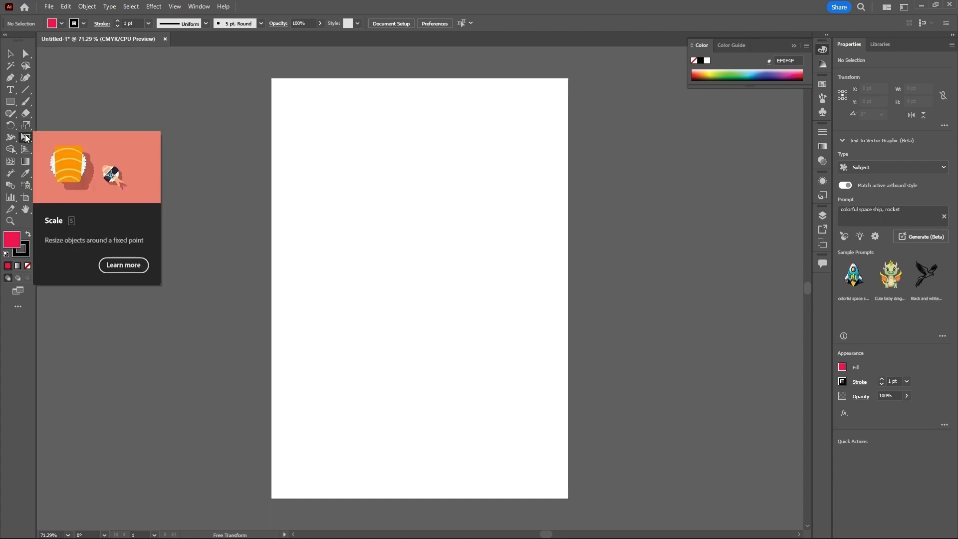
Draw a red rectangle about 164 by 152 pt in the artboard's upper left, and enlarge and slightly rotate it with Free Transform
click(11, 102)
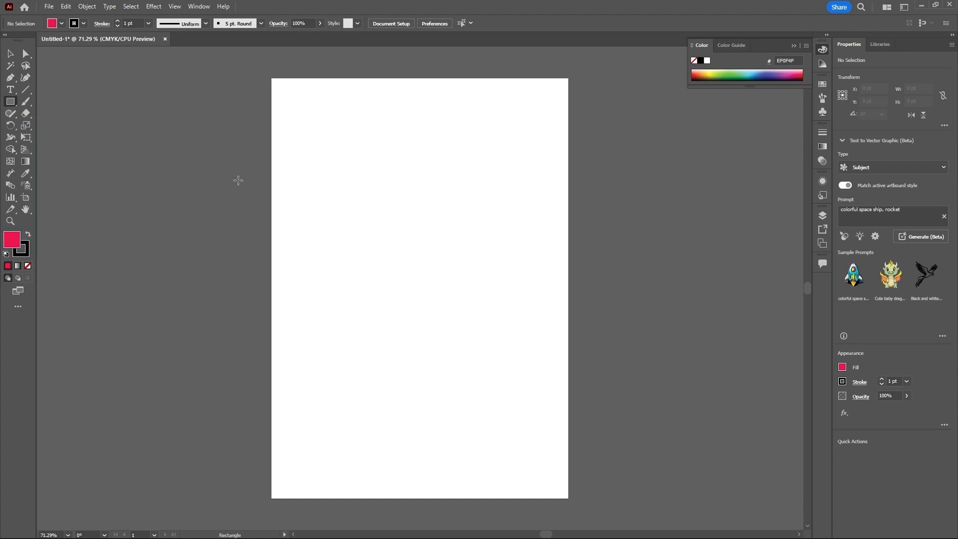
drag(309, 194, 390, 269)
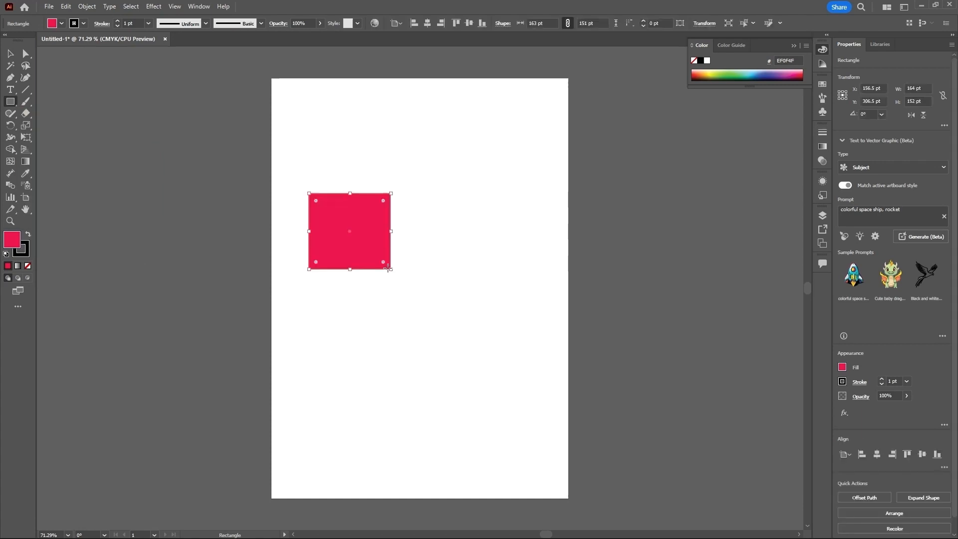
click(26, 138)
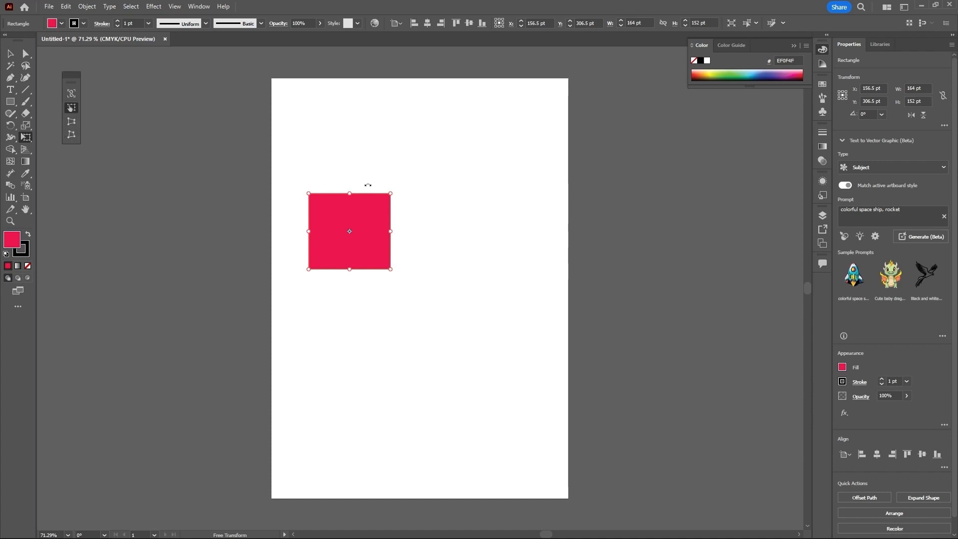
drag(390, 195, 441, 136)
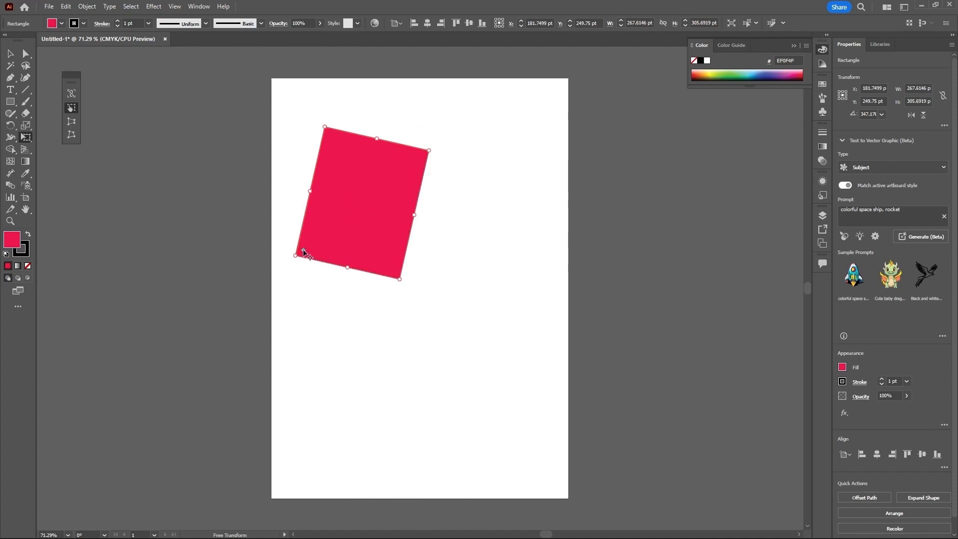
drag(432, 148, 386, 144)
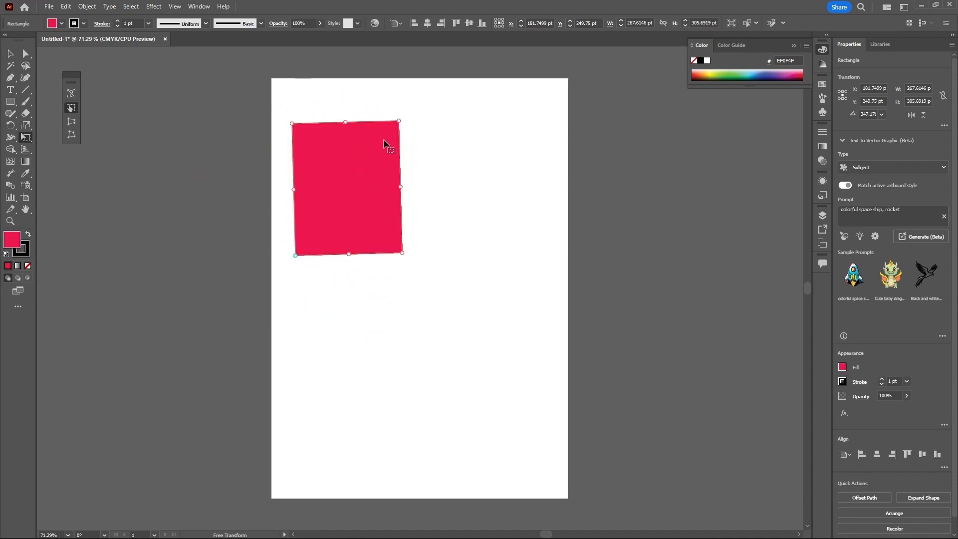
Reshape the red rectangle by its corners with Perspective Distort into a skewed trapezoid with a short upper edge and a wide, slanted base
click(71, 123)
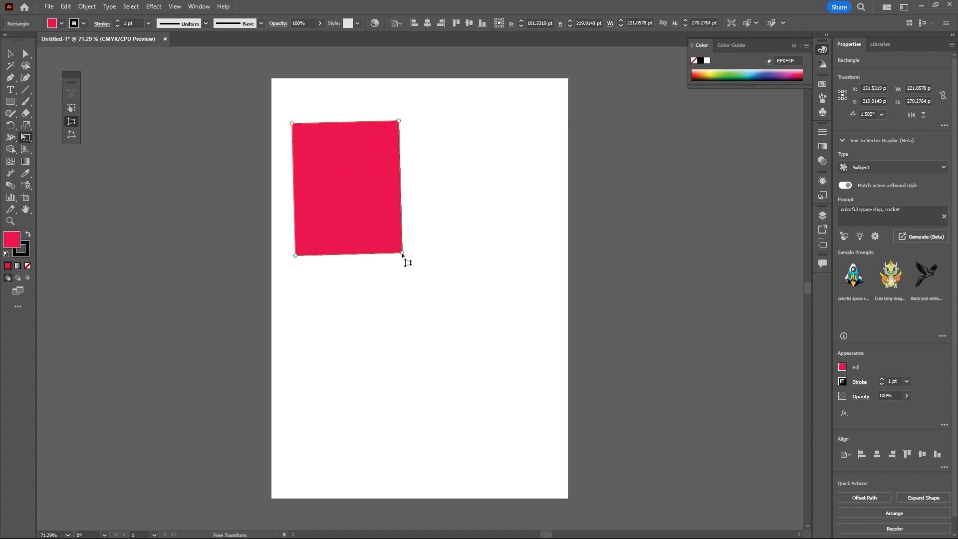
drag(402, 254, 425, 278)
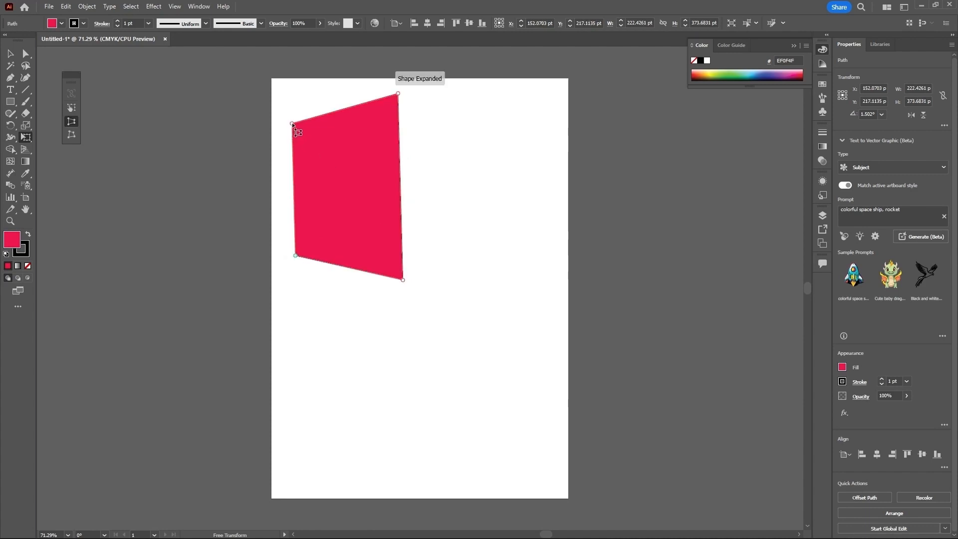
drag(293, 125, 332, 133)
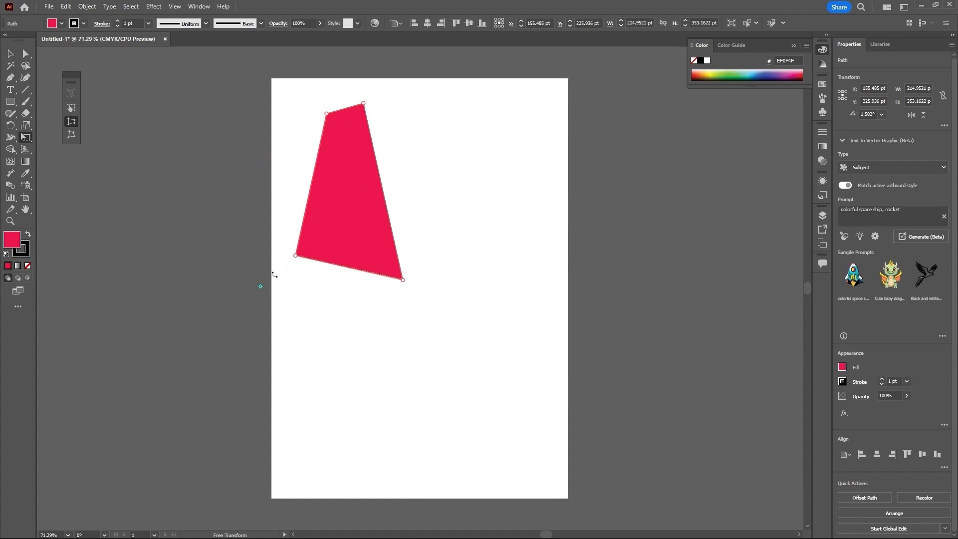
drag(400, 278, 499, 193)
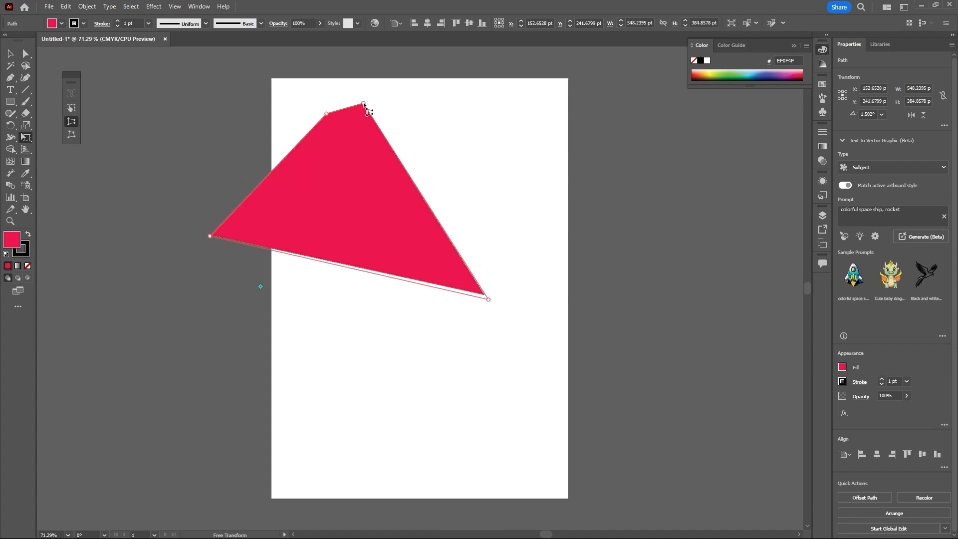
drag(366, 107, 391, 148)
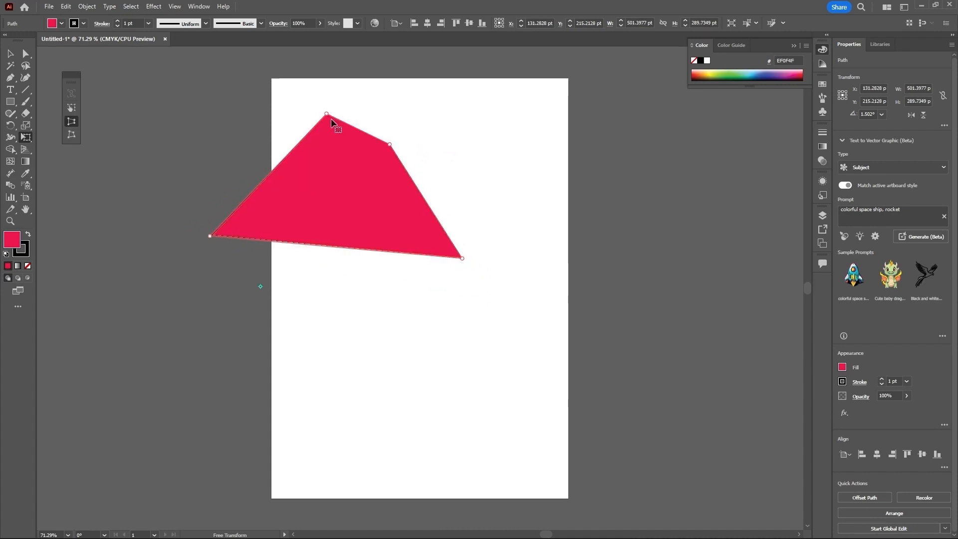
drag(327, 115, 305, 151)
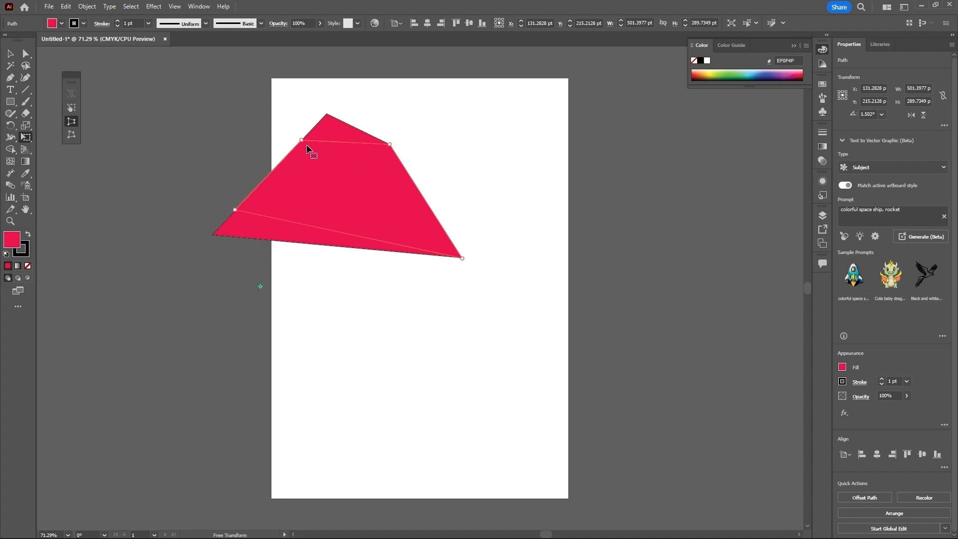
Reshape the red trapezoid by its corners with Free Distort and rotate it clockwise into a long, pointed, slanted quadrilateral
click(70, 134)
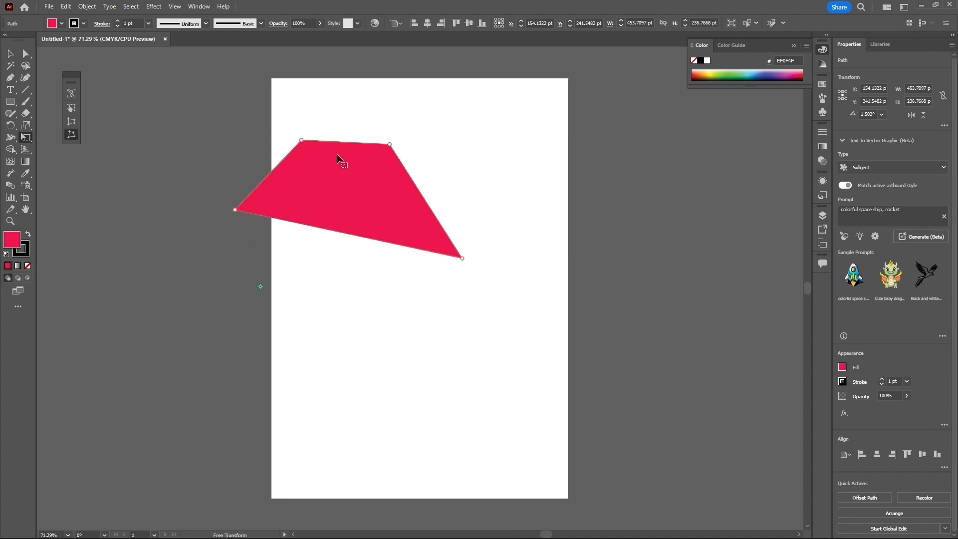
drag(301, 140, 372, 170)
drag(456, 244, 461, 277)
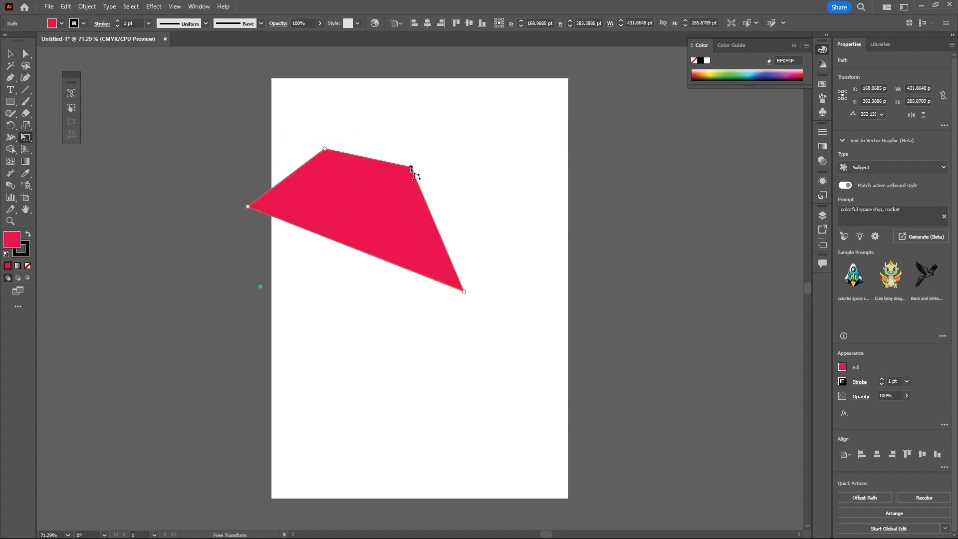
mouse_move(413, 170)
mouse_down()
mouse_move(497, 118)
mouse_move(413, 171)
mouse_up()
drag(238, 196, 205, 256)
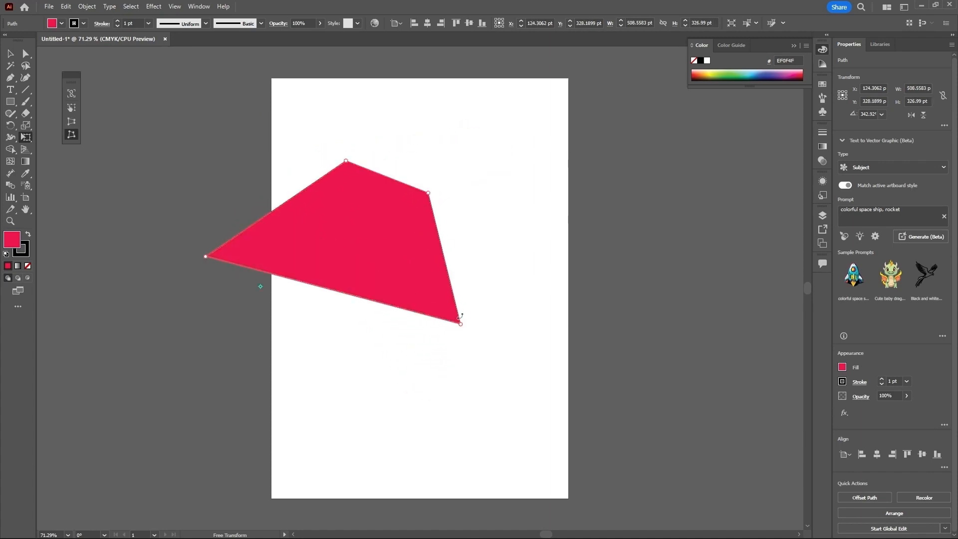
drag(460, 323, 535, 249)
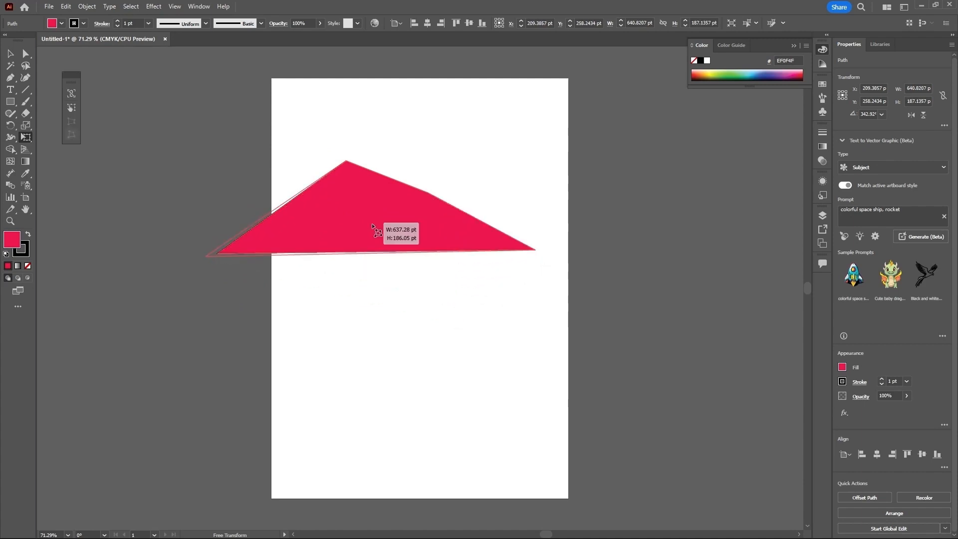
drag(338, 171, 379, 206)
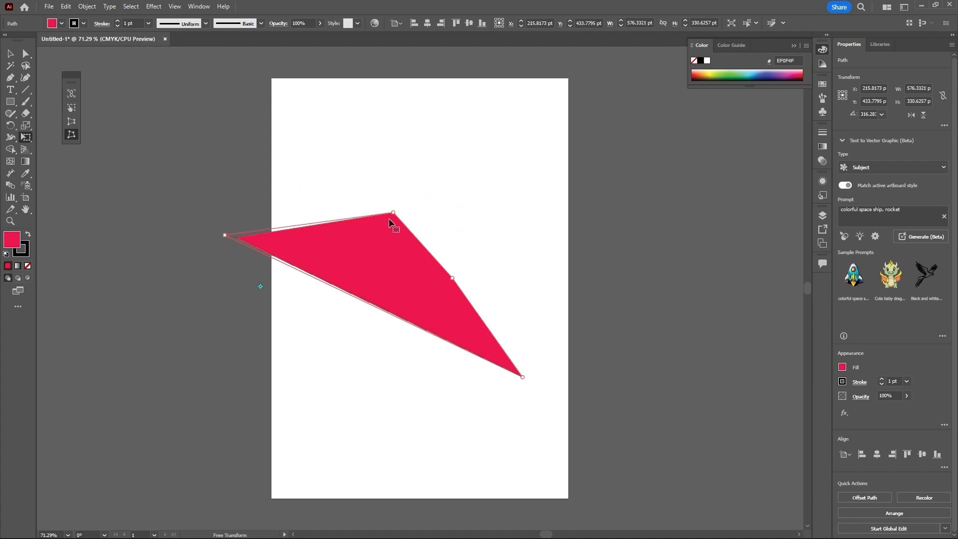
drag(487, 257, 440, 295)
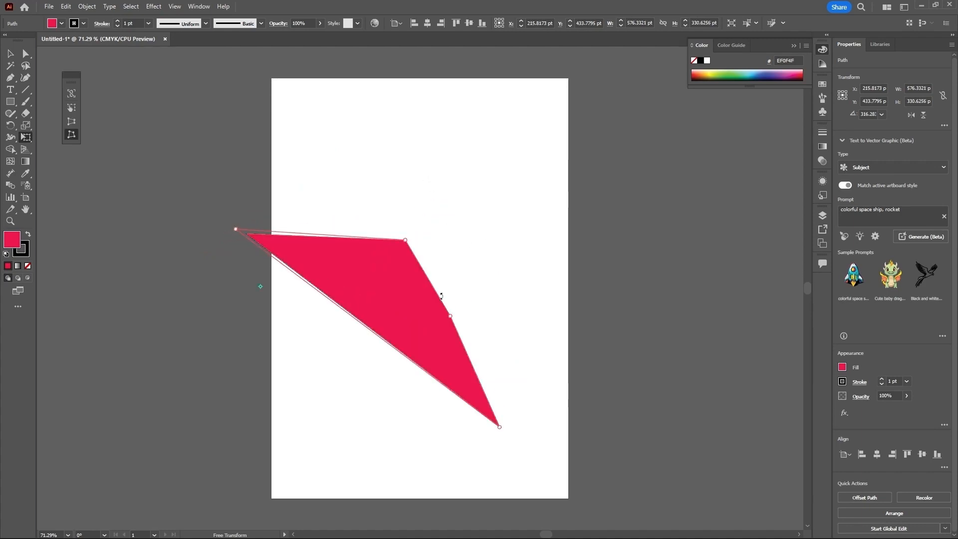
drag(545, 214, 548, 210)
Leave Free Transform and delete the distorted red shape from the artboard
click(71, 93)
click(12, 56)
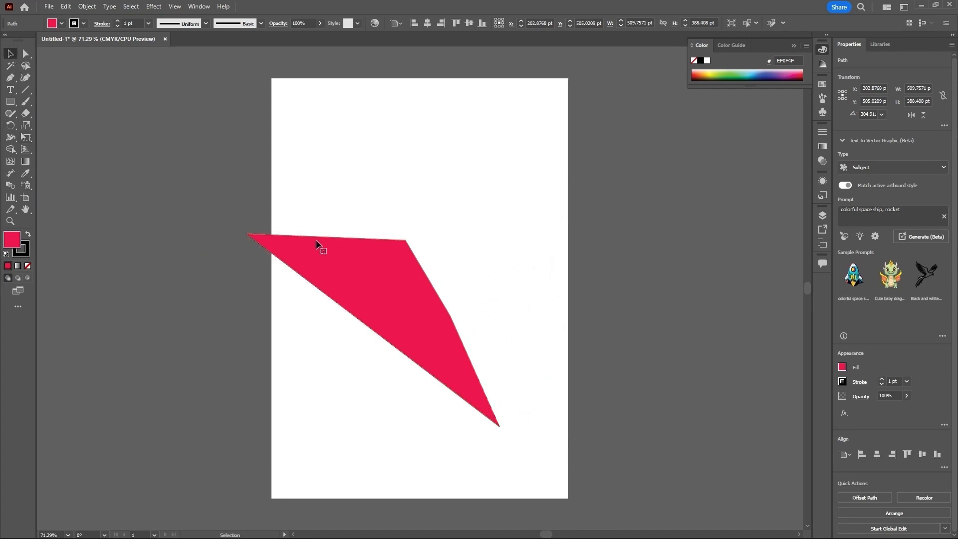
key(Delete)
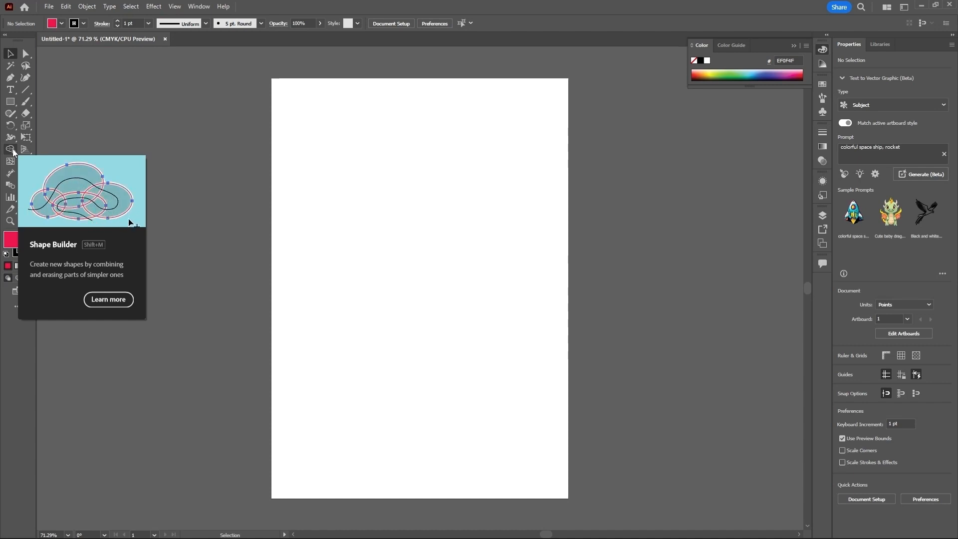
Draw a red rectangle about 259 by 191 pt in the artboard's upper left and an overlapping one about 235 by 117 pt beside it
click(13, 150)
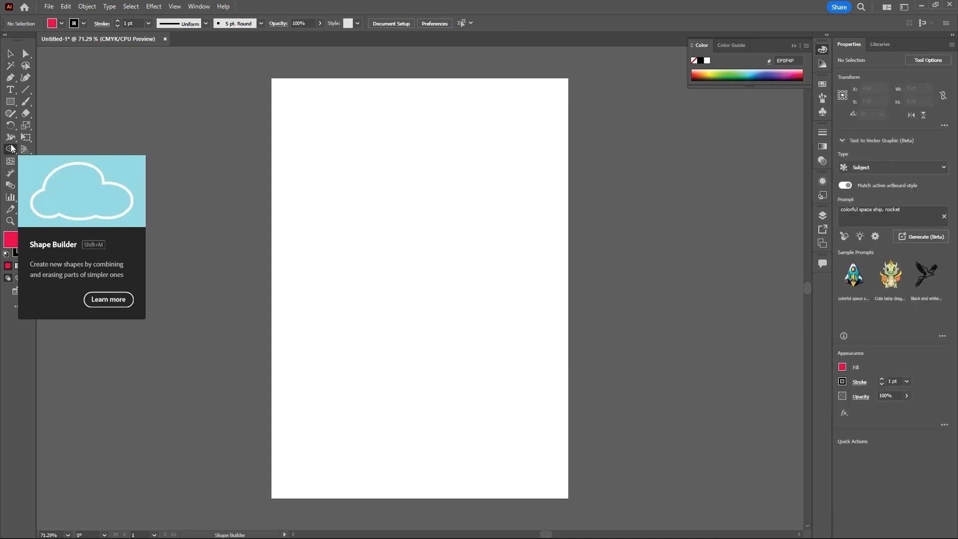
click(12, 104)
drag(294, 123, 424, 216)
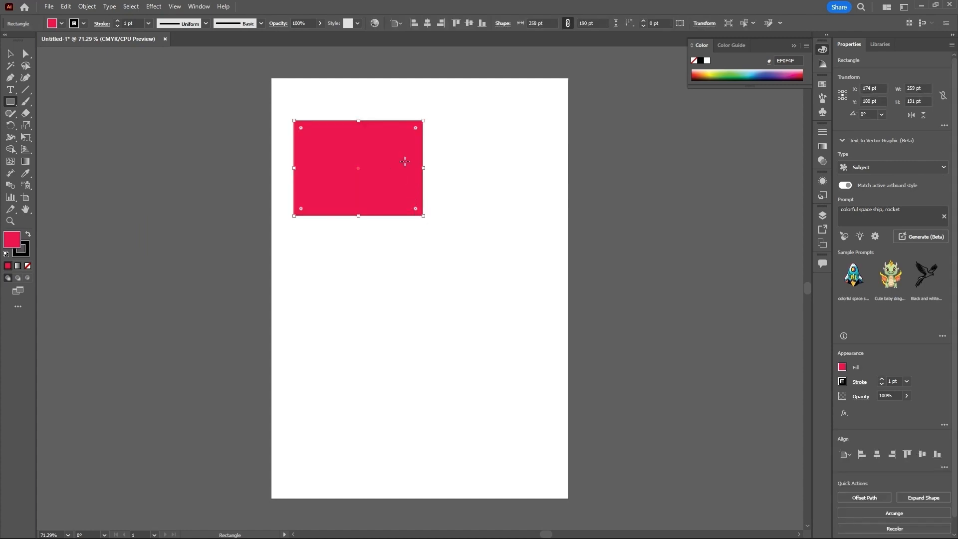
drag(395, 158, 512, 215)
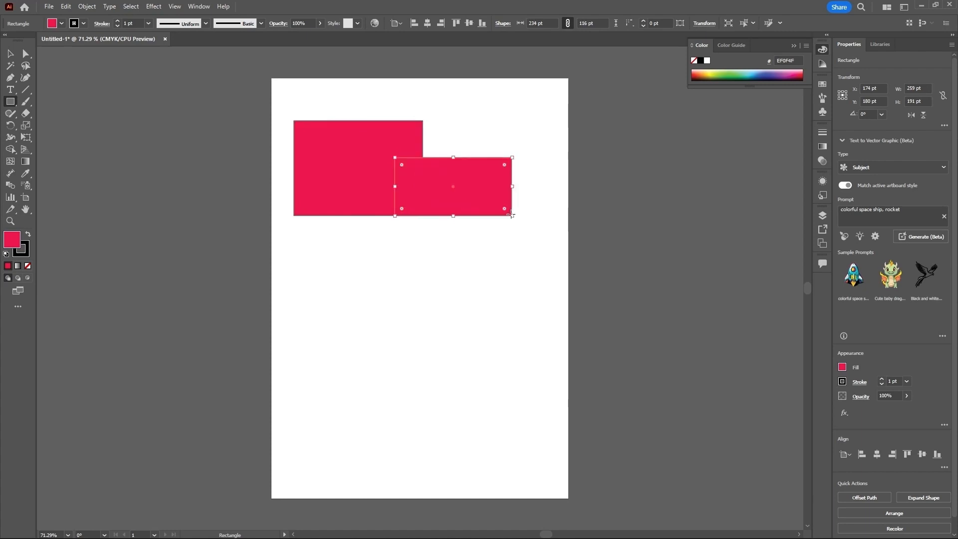
Draw a circle about 107 pt across on the large rectangle's lower edge and place a copy on the smaller rectangle's lower edge as wheels
drag(12, 105, 45, 127)
drag(340, 216, 362, 242)
key(v)
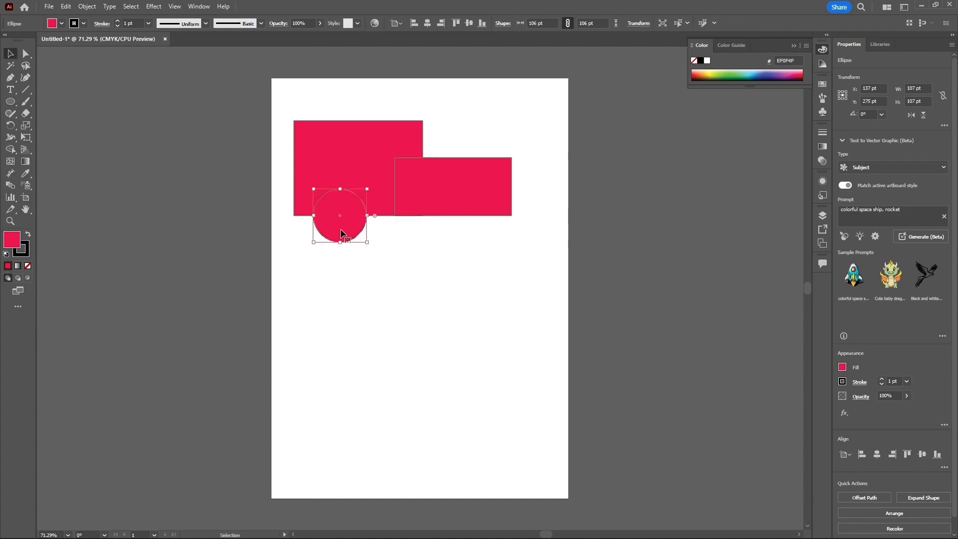
drag(341, 232, 470, 236)
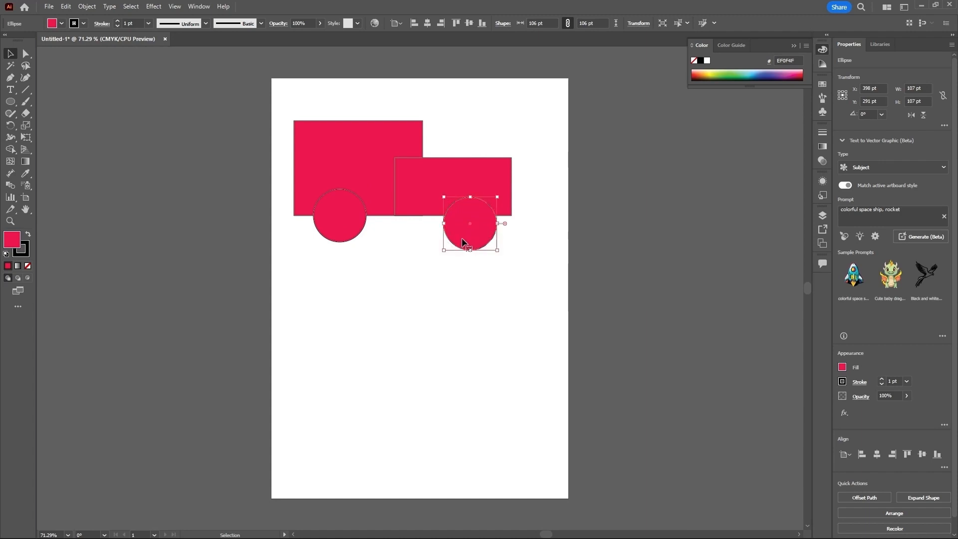
click(420, 264)
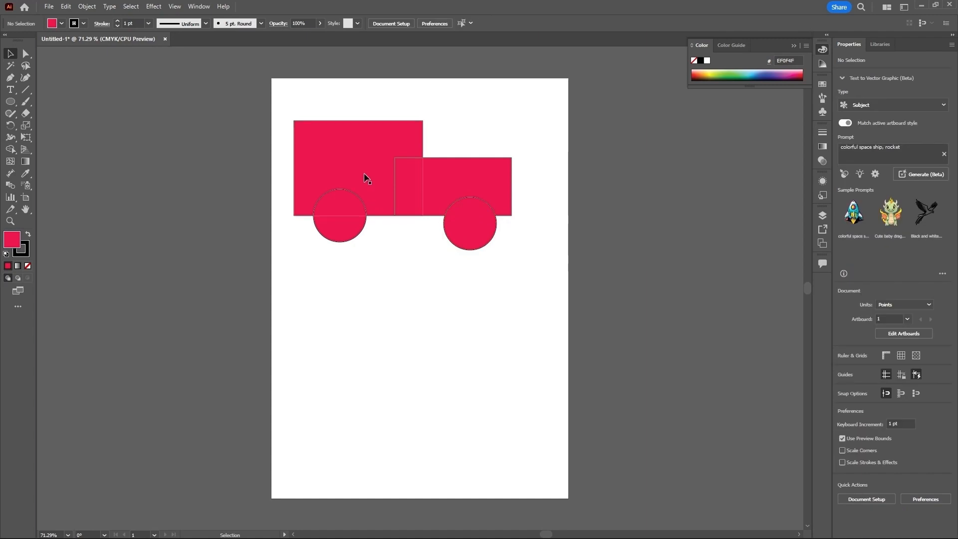
Select the truck's shapes one by one and raise the front wheel circle slightly, closer to the rear wheel's height
click(367, 178)
click(327, 222)
click(426, 186)
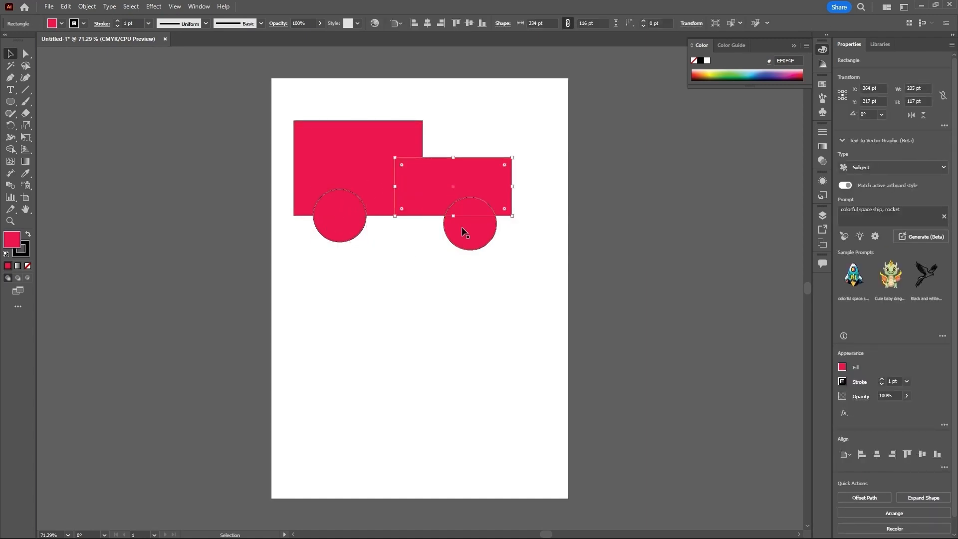
click(476, 244)
drag(469, 232, 468, 226)
click(456, 270)
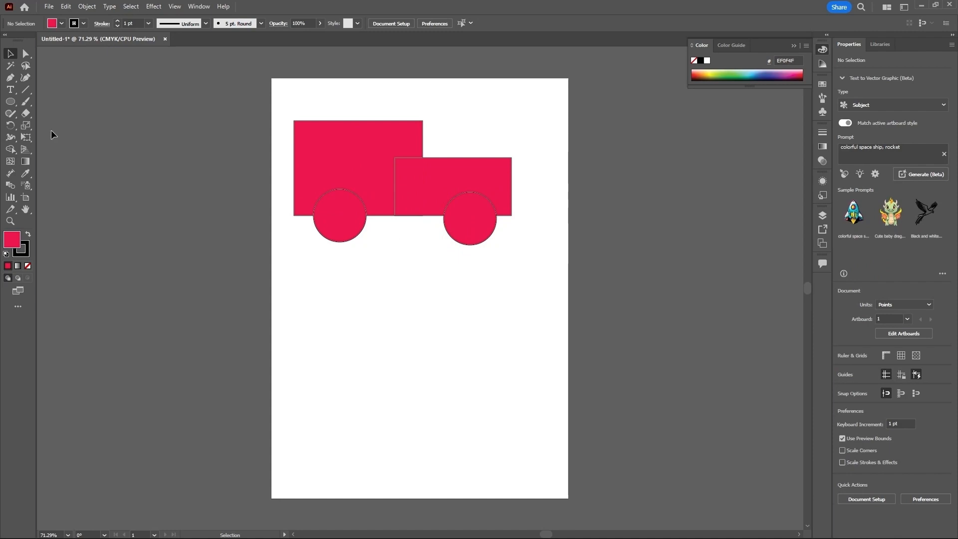
Merge the overlapping rectangles and circles into one truck silhouette with Shape Builder, and move it slightly up and to the left
click(11, 149)
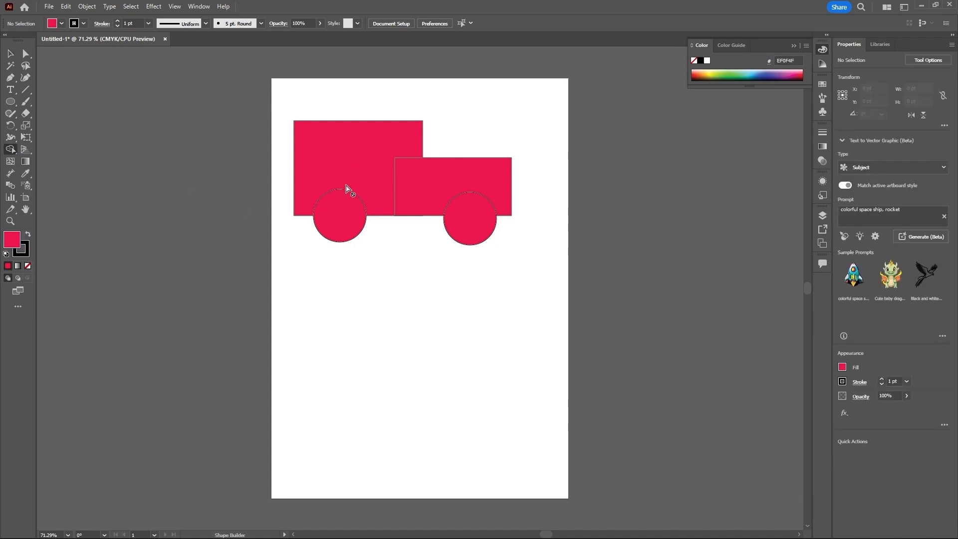
click(11, 53)
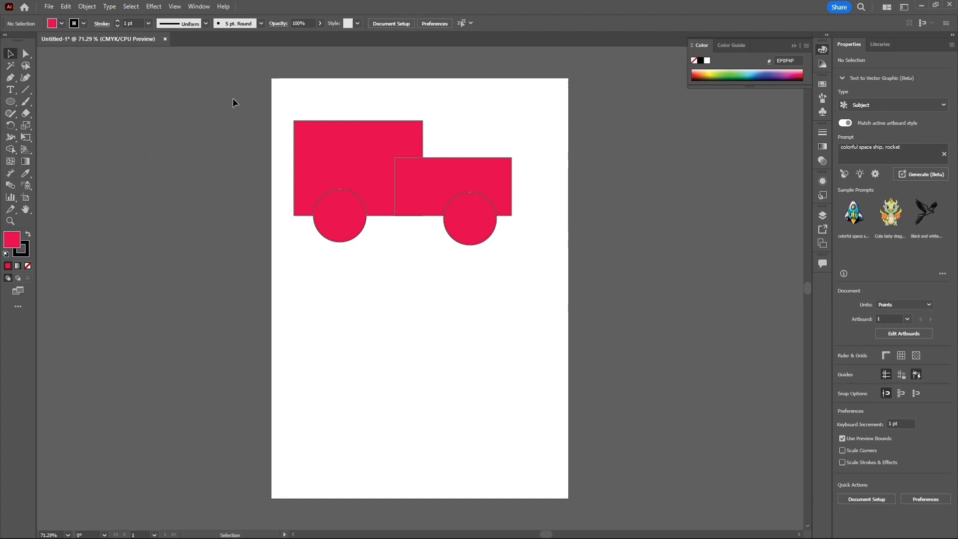
drag(232, 98, 555, 276)
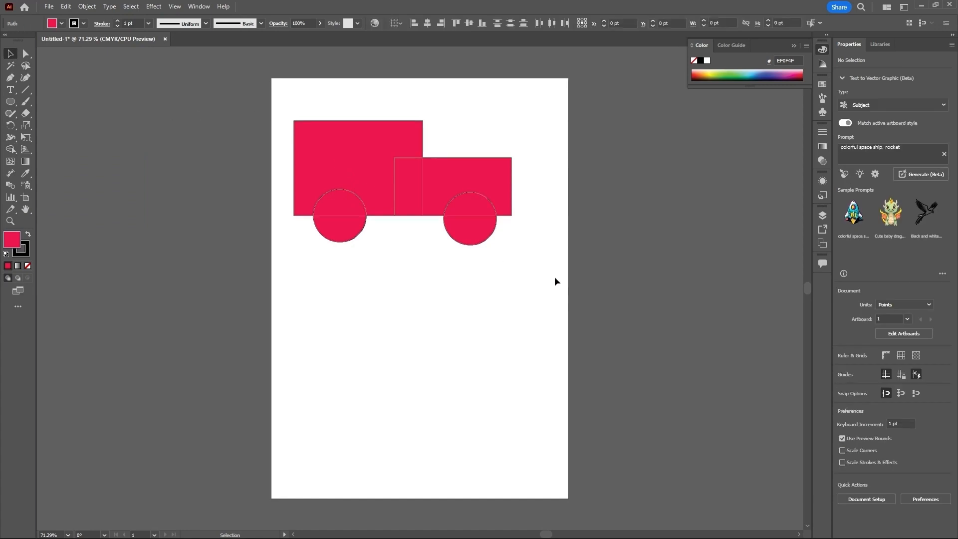
click(11, 151)
drag(339, 203, 340, 211)
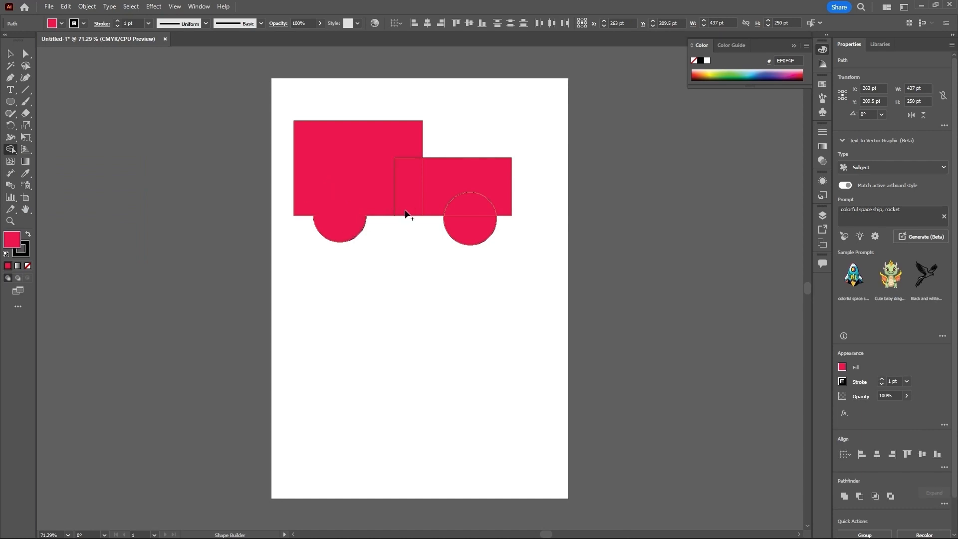
mouse_move(430, 190)
mouse_down()
mouse_move(456, 176)
mouse_move(473, 206)
mouse_move(482, 199)
mouse_move(477, 229)
mouse_up()
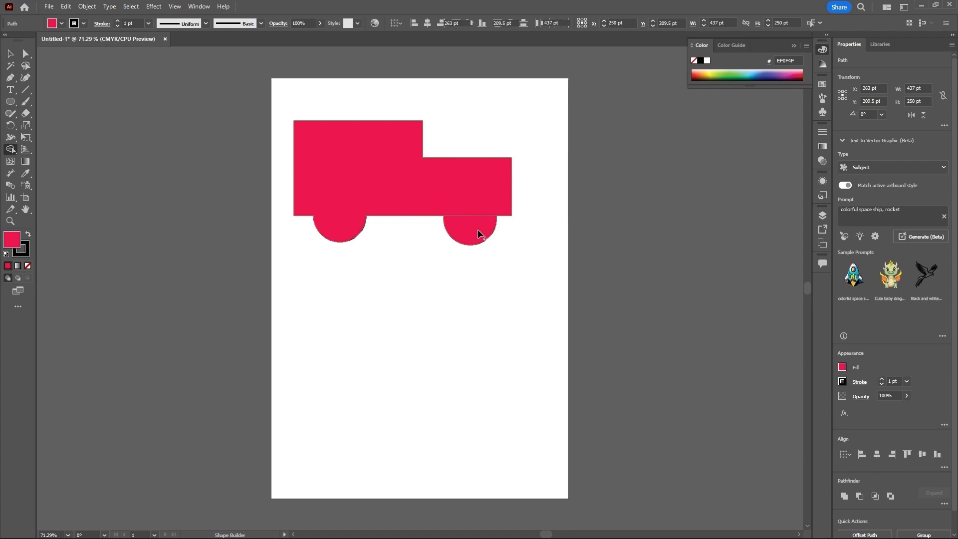
click(12, 53)
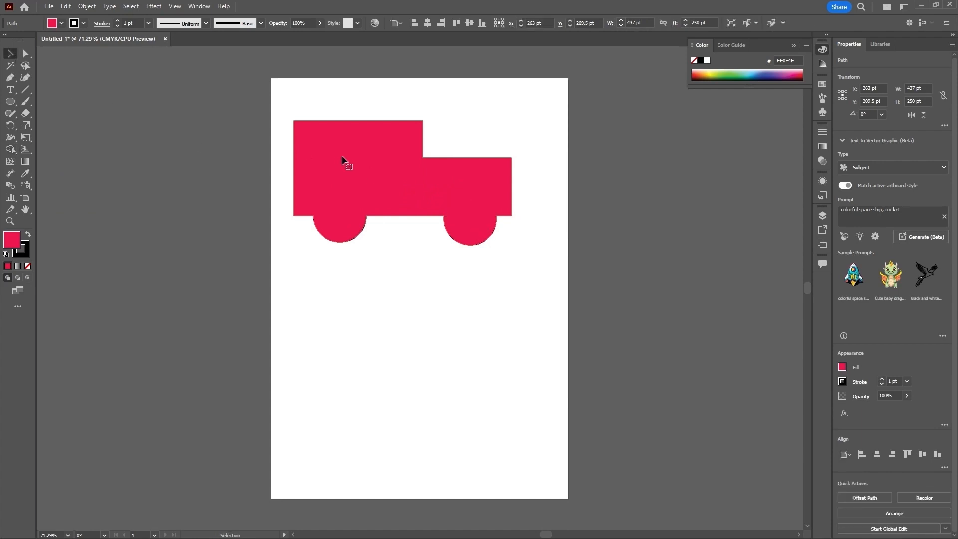
drag(361, 165, 441, 188)
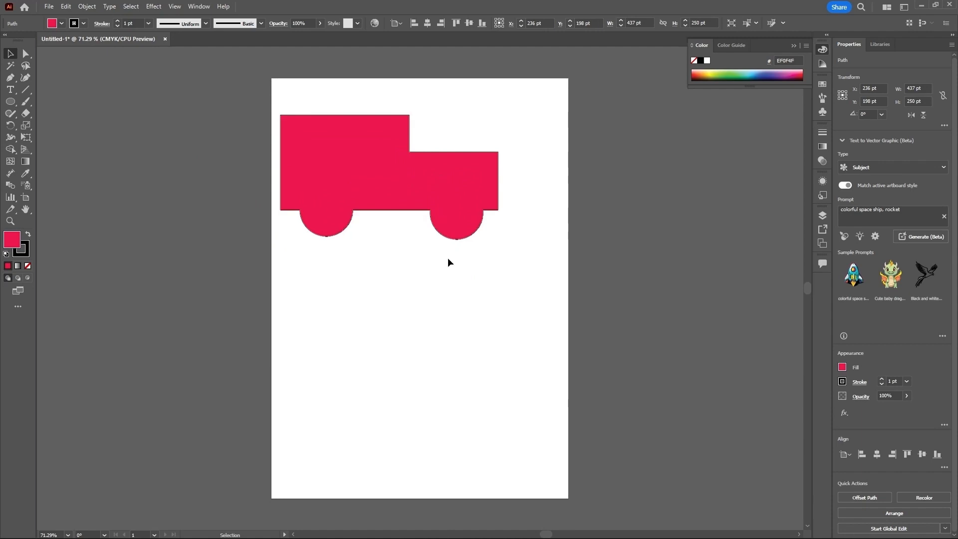
Round the upper front corner of the truck's hood to a radius of about 24 pt using Direct Selection
click(26, 57)
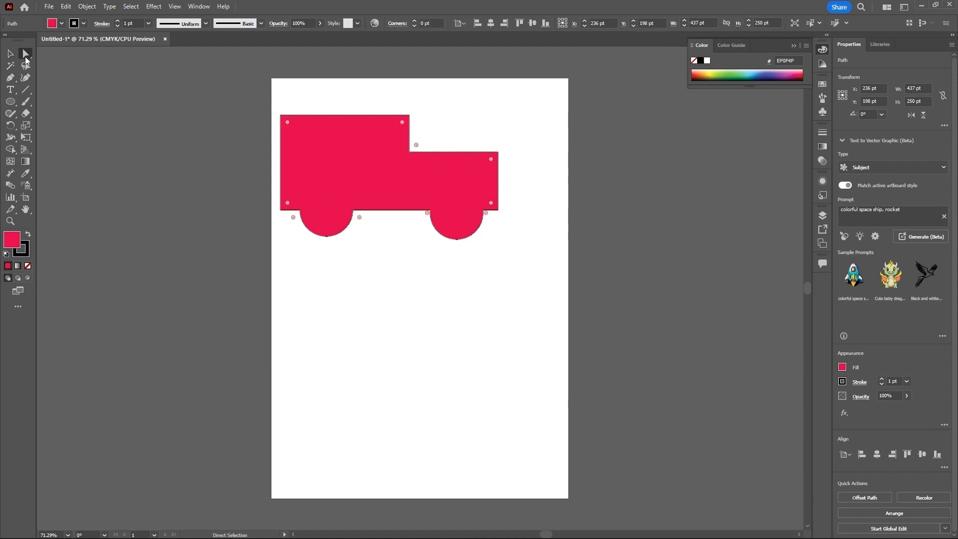
click(72, 57)
drag(501, 143, 474, 167)
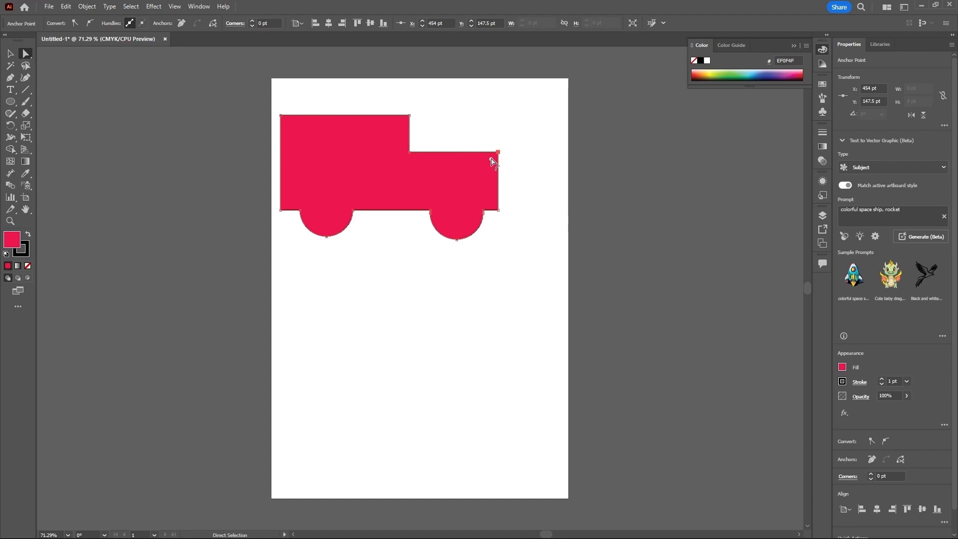
drag(492, 161, 485, 160)
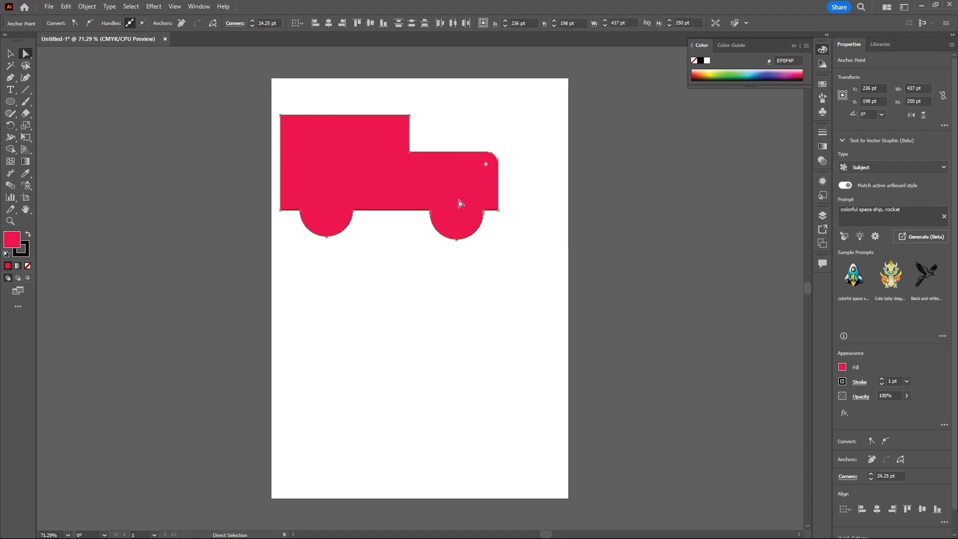
Pull the truck's upper rear corner point outward past the artboard edge, convert it to a smooth point and adjust its curve handle
click(282, 120)
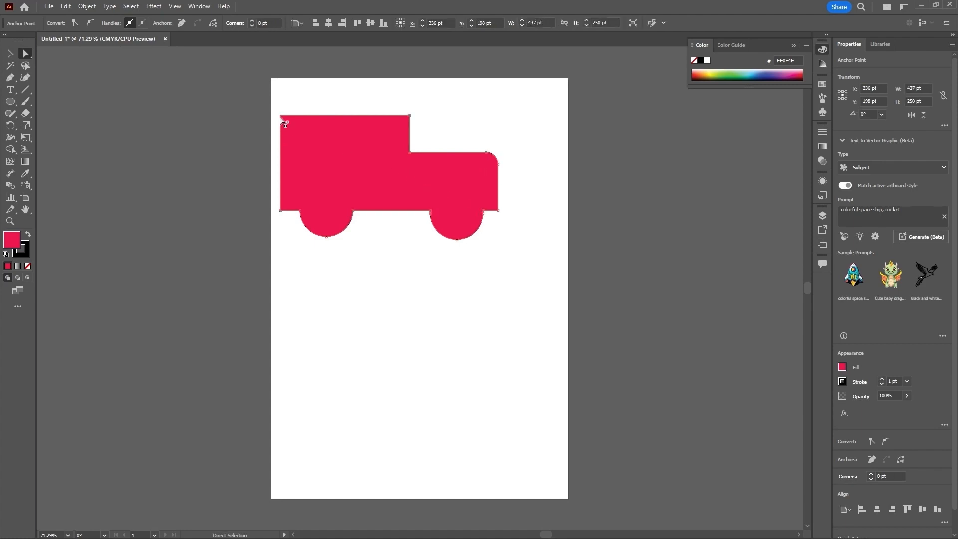
drag(282, 119, 261, 107)
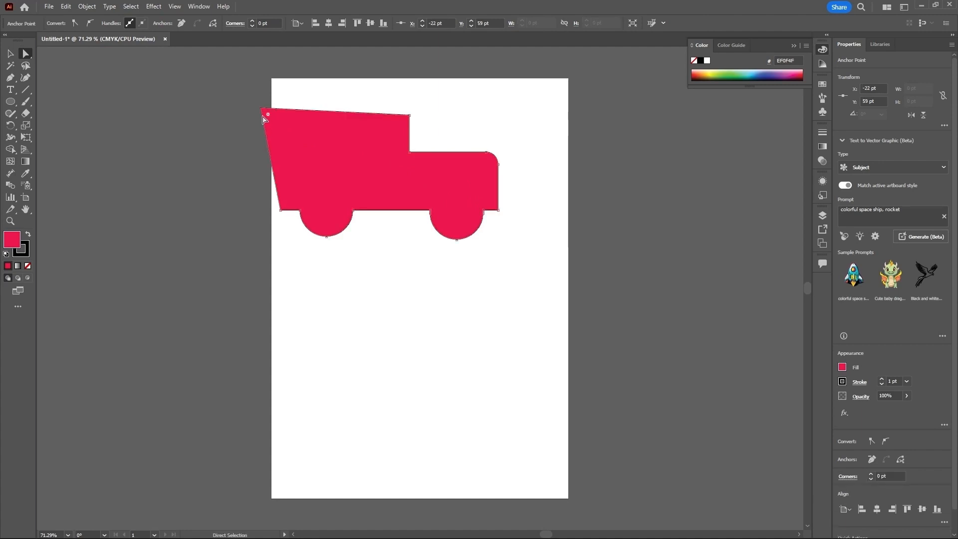
click(90, 23)
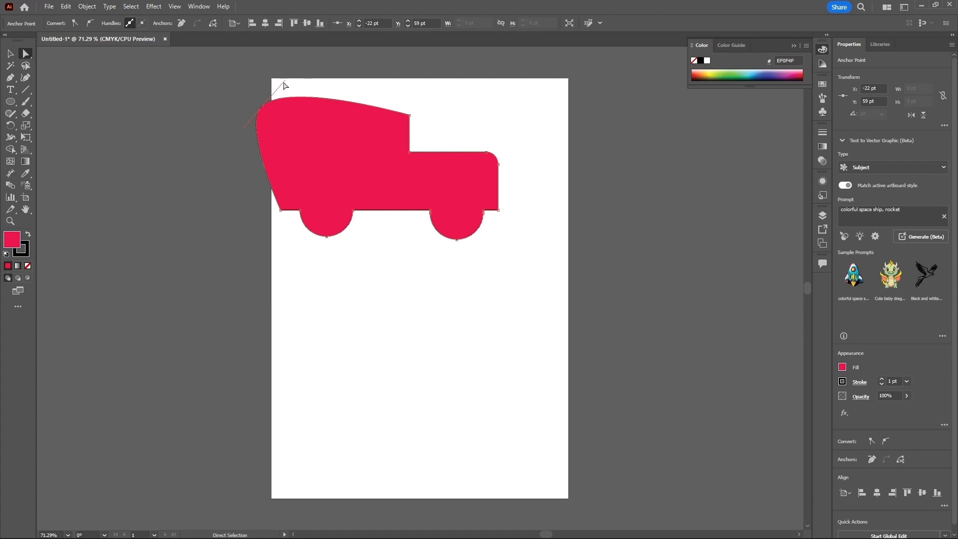
drag(285, 80, 244, 138)
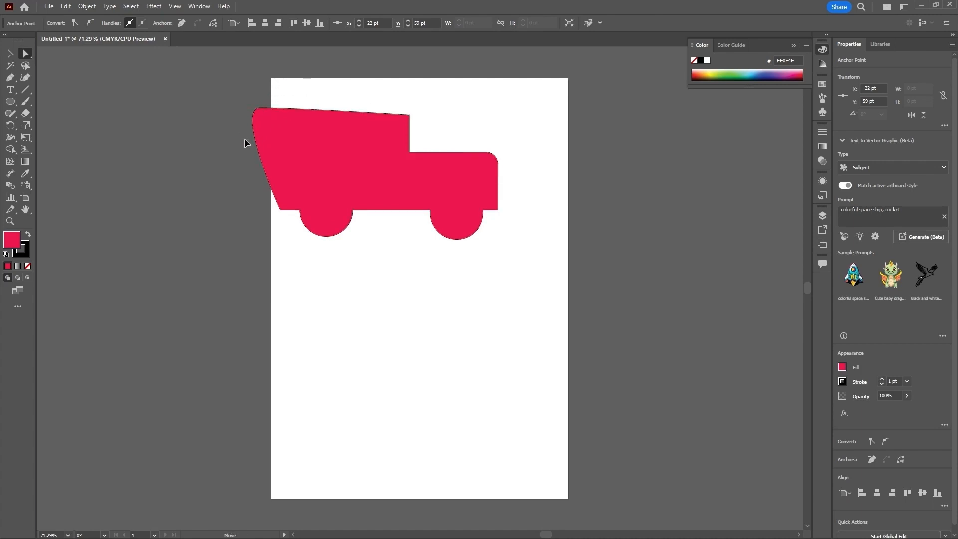
Move the truck shape to the artboard's upper right, partly beyond its edge, and deselect it
click(10, 53)
drag(375, 157, 543, 146)
click(199, 190)
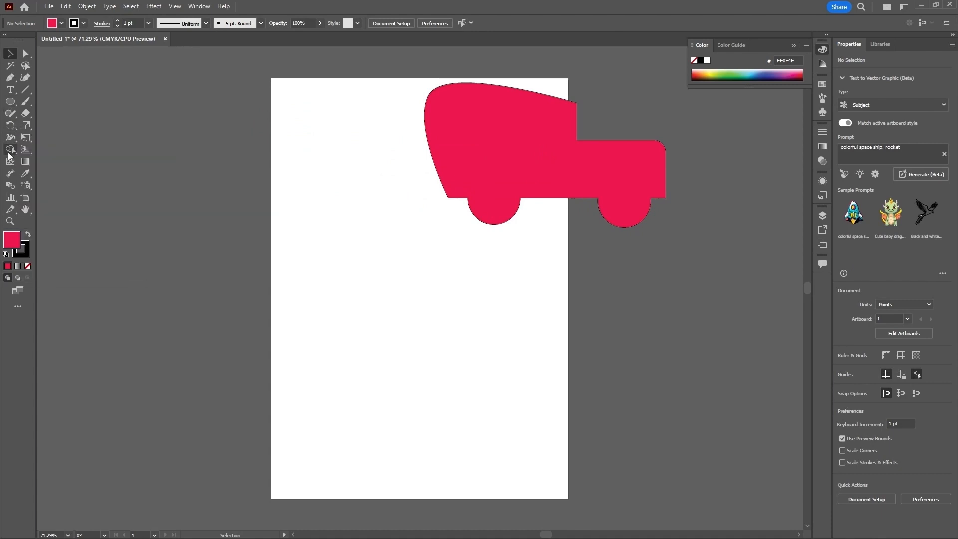
Draw three overlapping unfilled rectangles across the artboard's left edge, including a wide one about 620 x 162 pt and a tall one about 124 x 612 pt
click(9, 151)
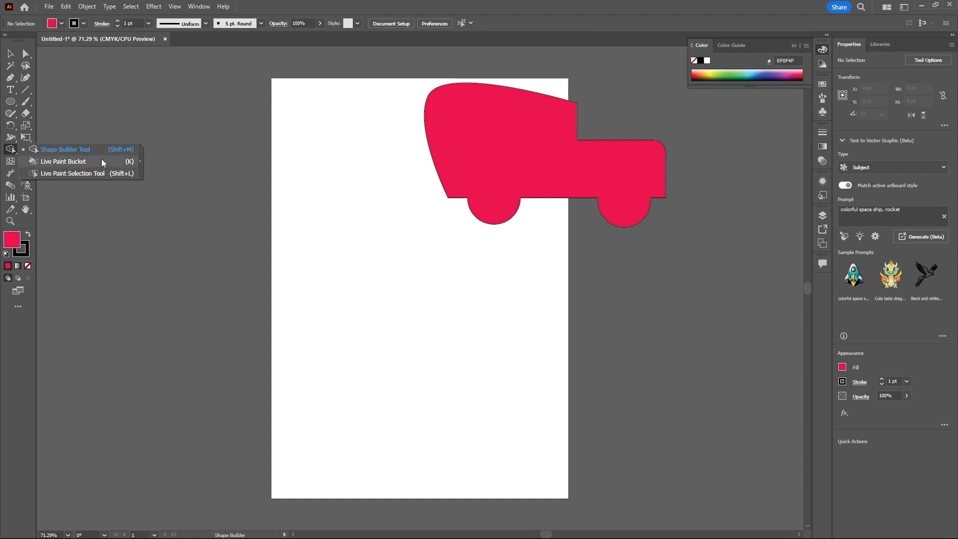
click(79, 159)
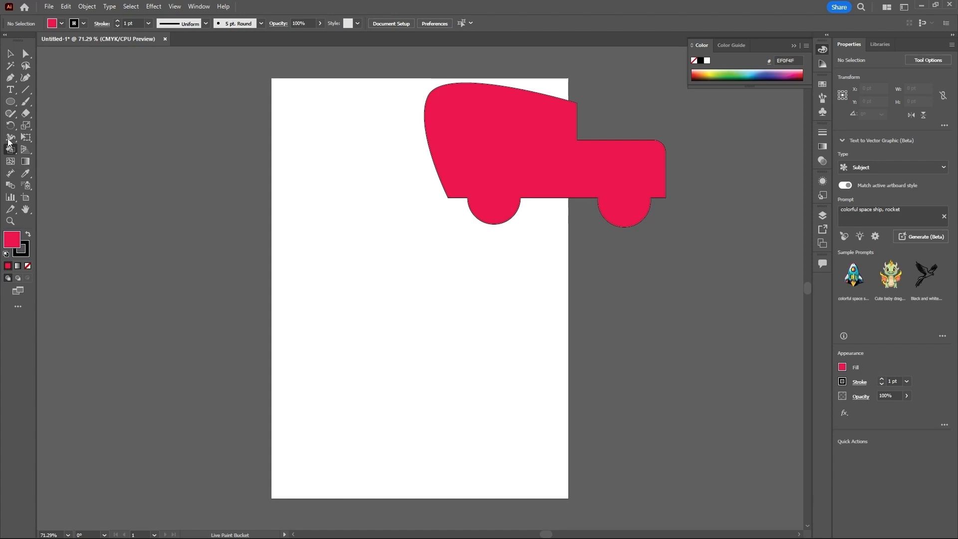
click(14, 103)
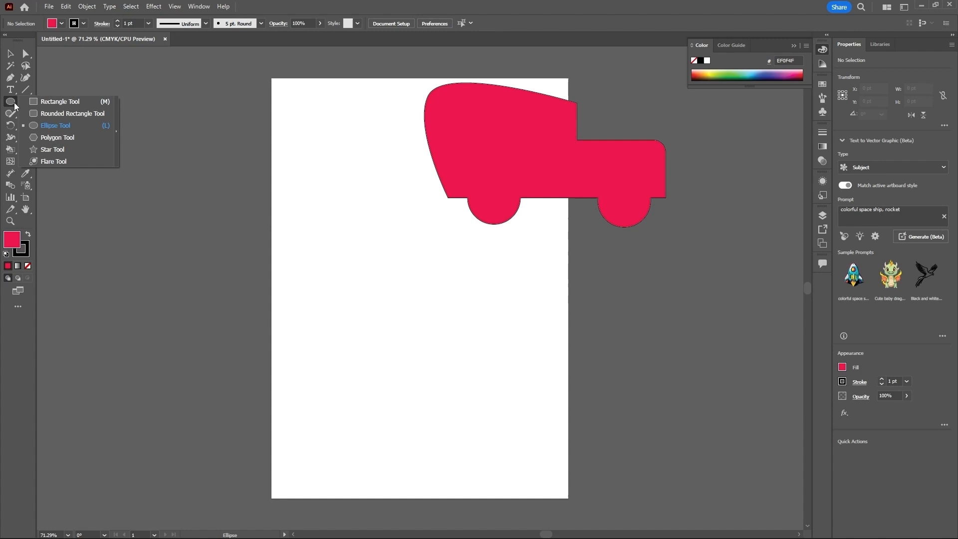
click(41, 102)
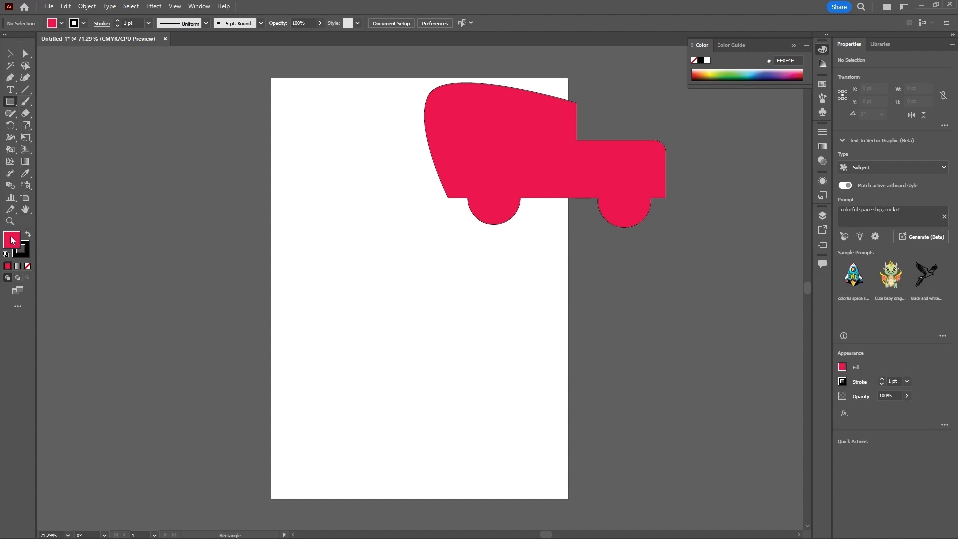
click(28, 266)
drag(194, 194, 353, 425)
drag(131, 266, 440, 345)
drag(245, 166, 306, 470)
click(10, 54)
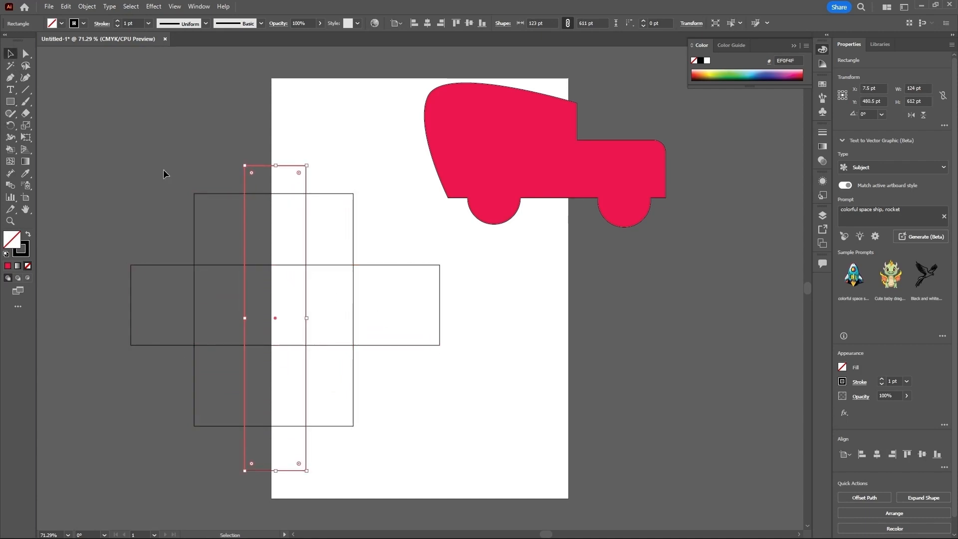
click(157, 151)
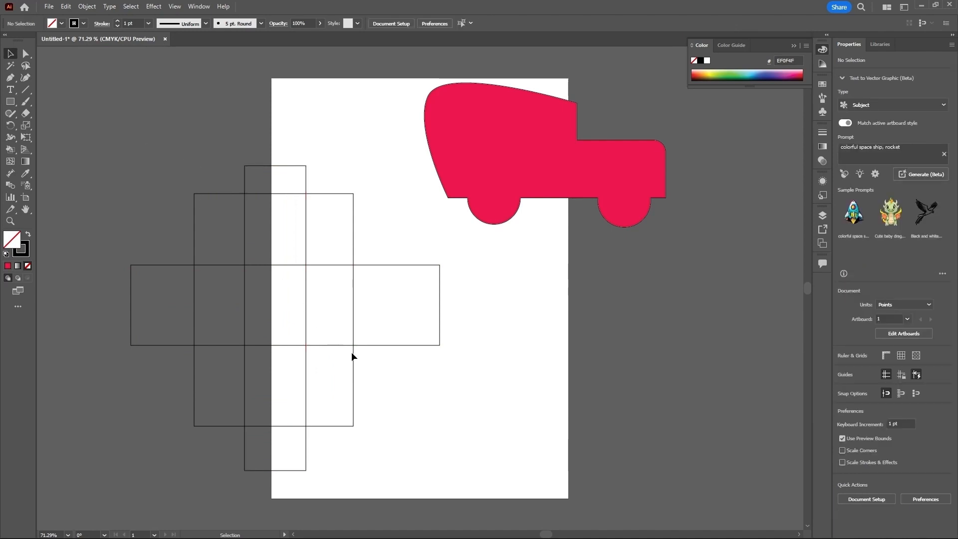
Examine the three outlined rectangles as separate shapes by selecting them all together and one by one, and deselect them
key(ctrl+a)
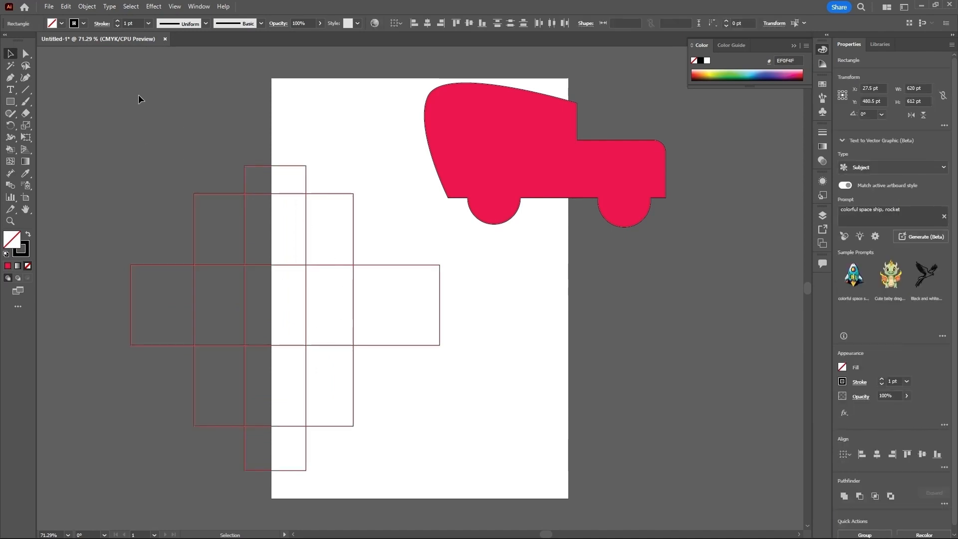
click(237, 121)
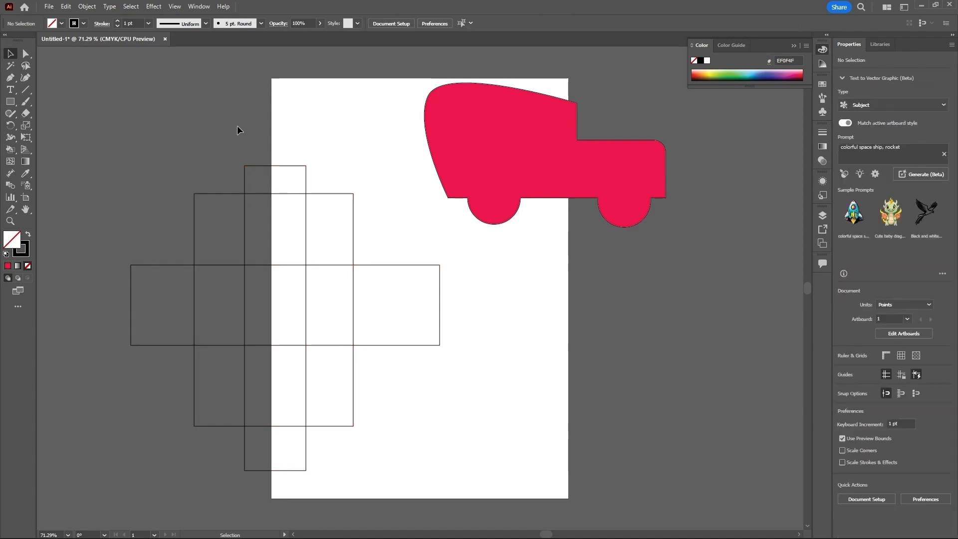
click(252, 165)
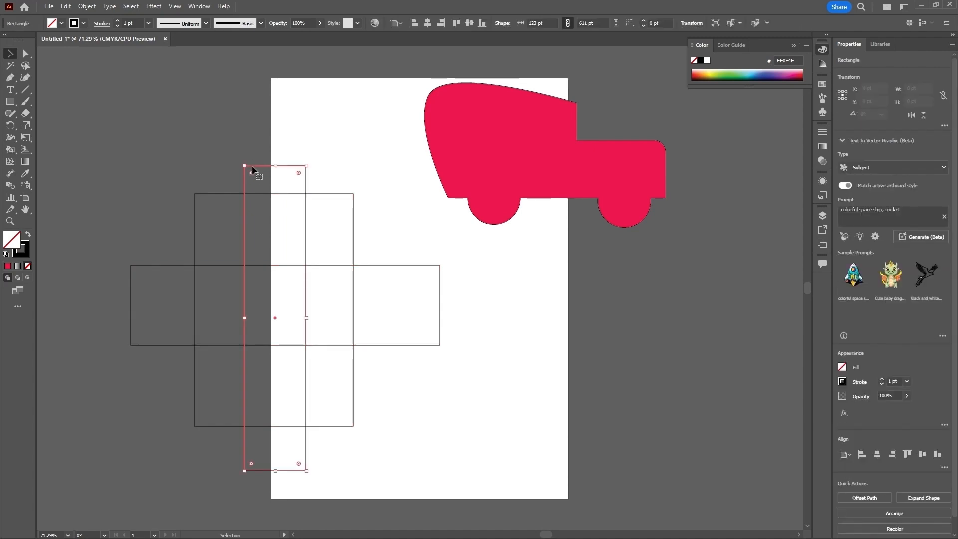
click(327, 194)
click(378, 265)
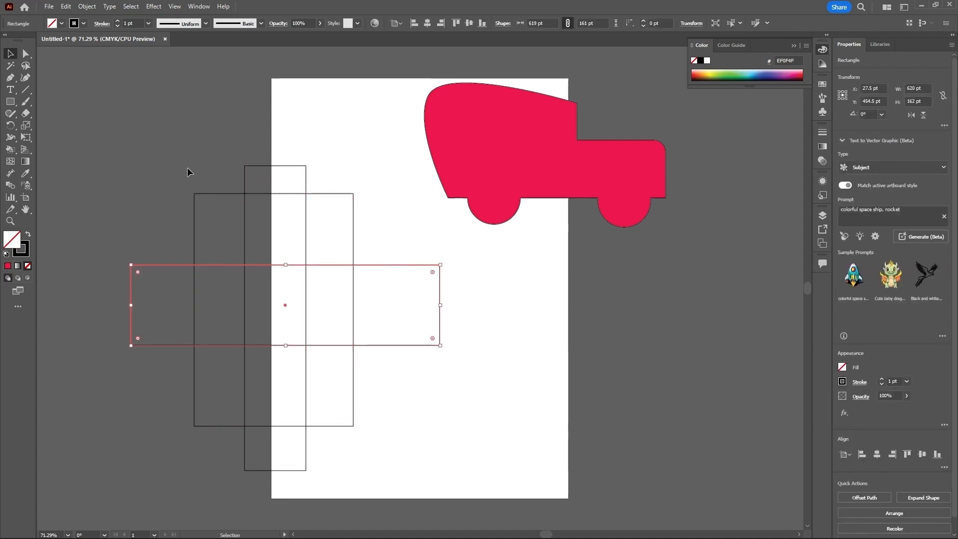
click(174, 135)
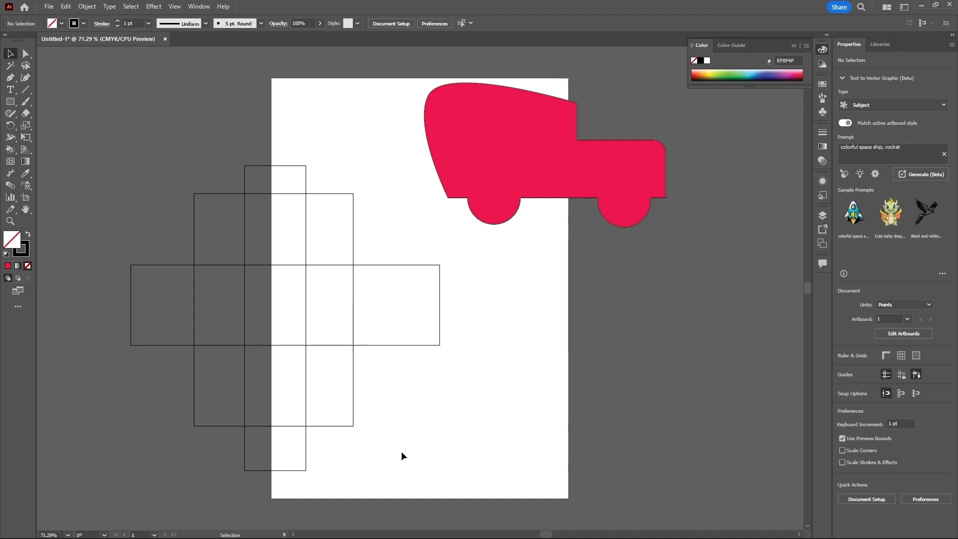
Expand the three outlined rectangles with only Fill enabled and Stroke turned off
key(ctrl+a)
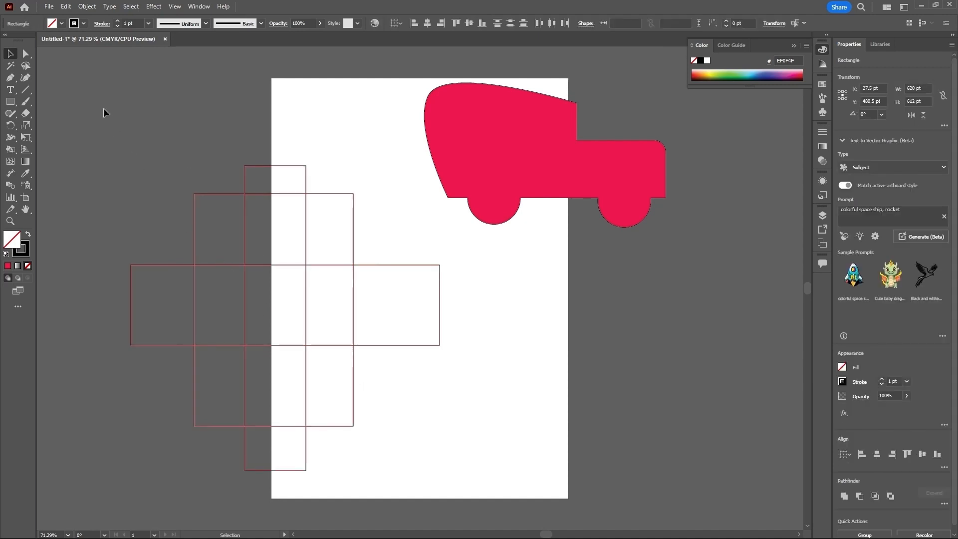
click(94, 7)
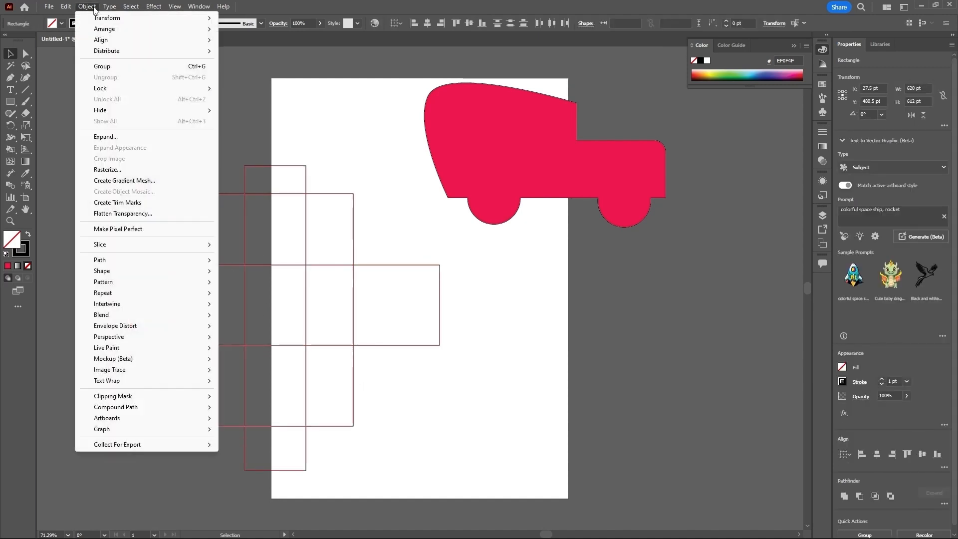
click(105, 138)
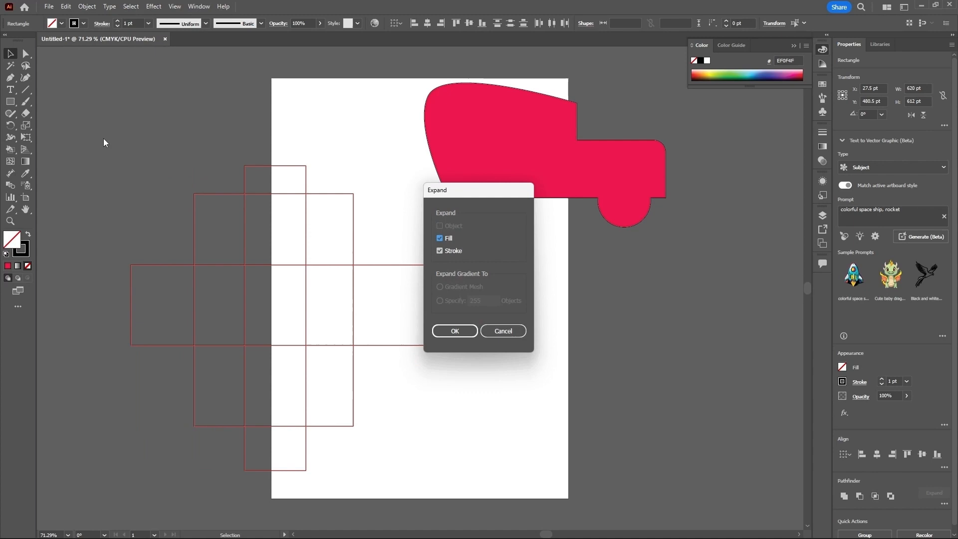
click(439, 251)
click(451, 331)
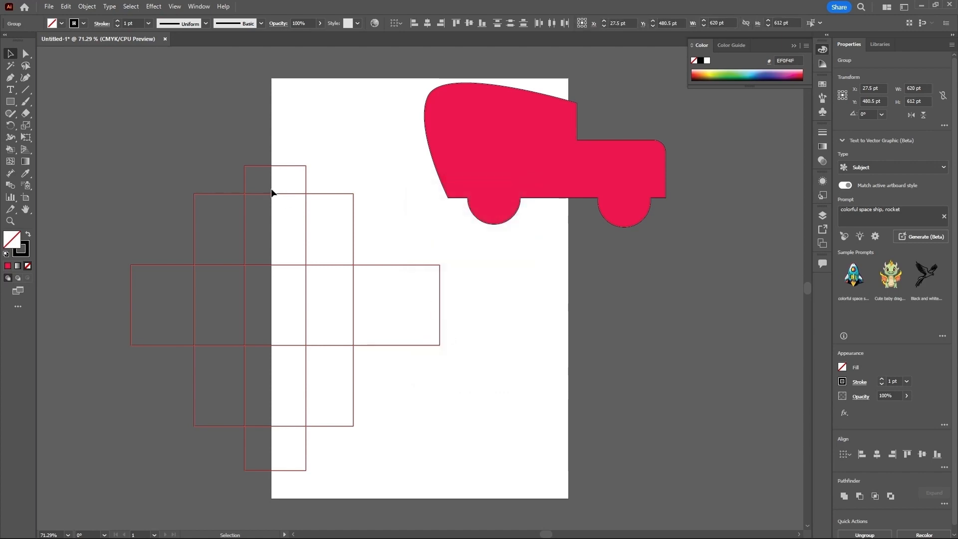
Make a Live Paint group from the expanded rectangles and fill all its areas with the red EF0F4F
click(93, 7)
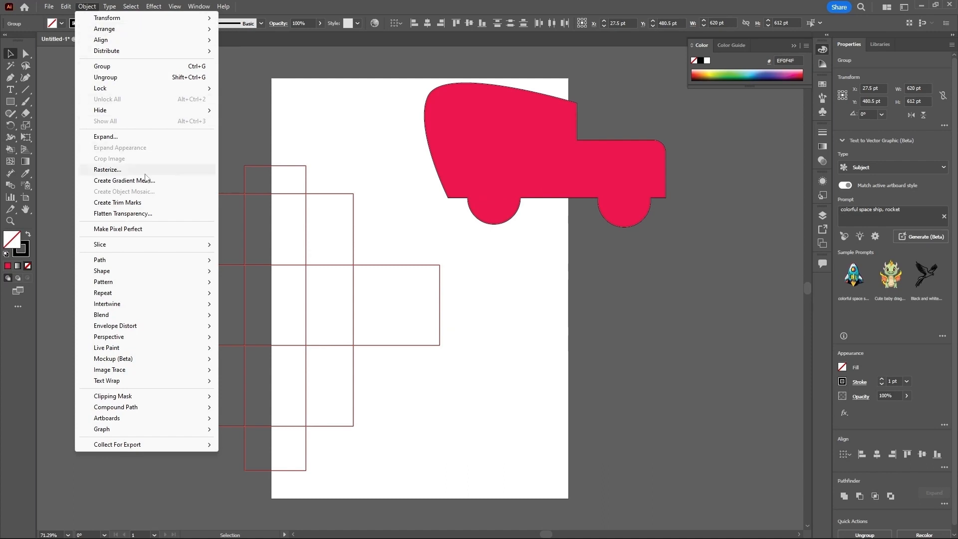
mouse_move(154, 353)
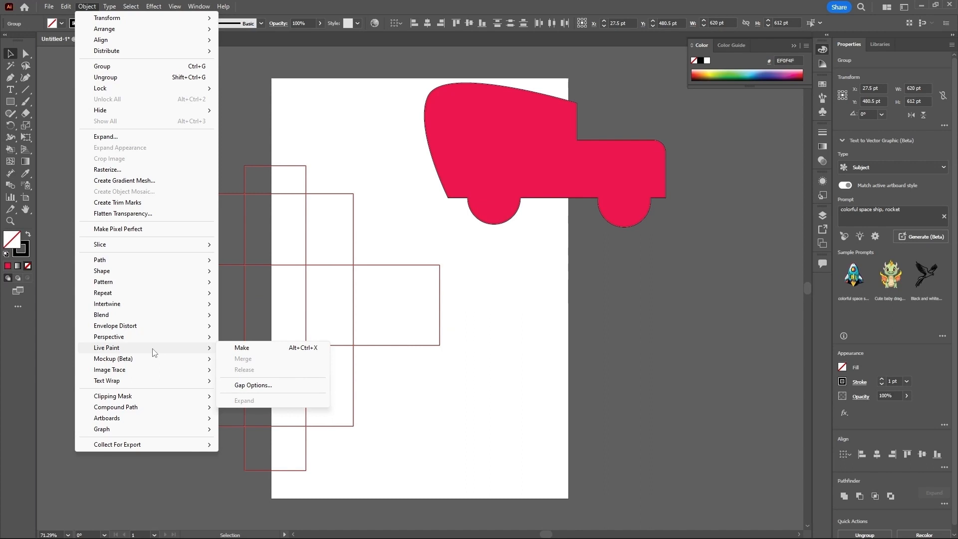
click(240, 350)
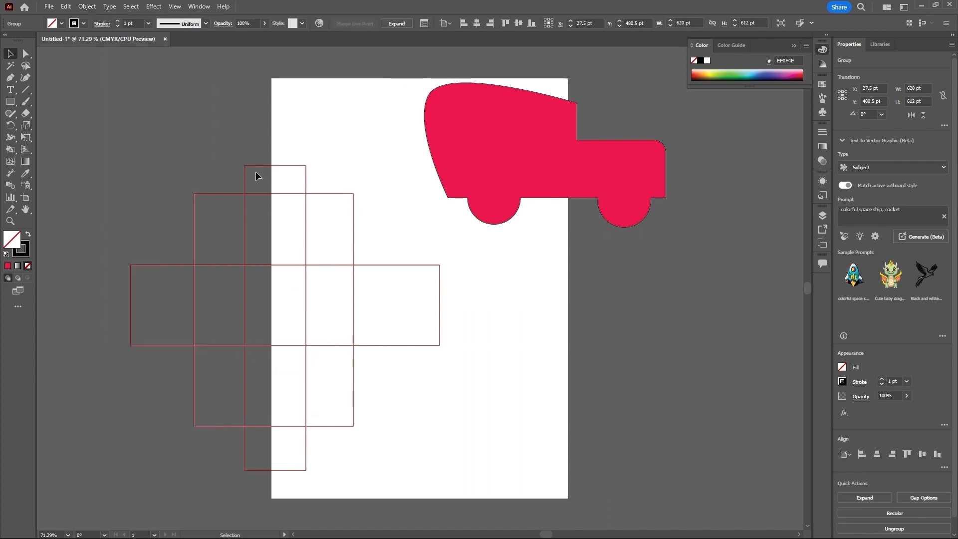
key(k)
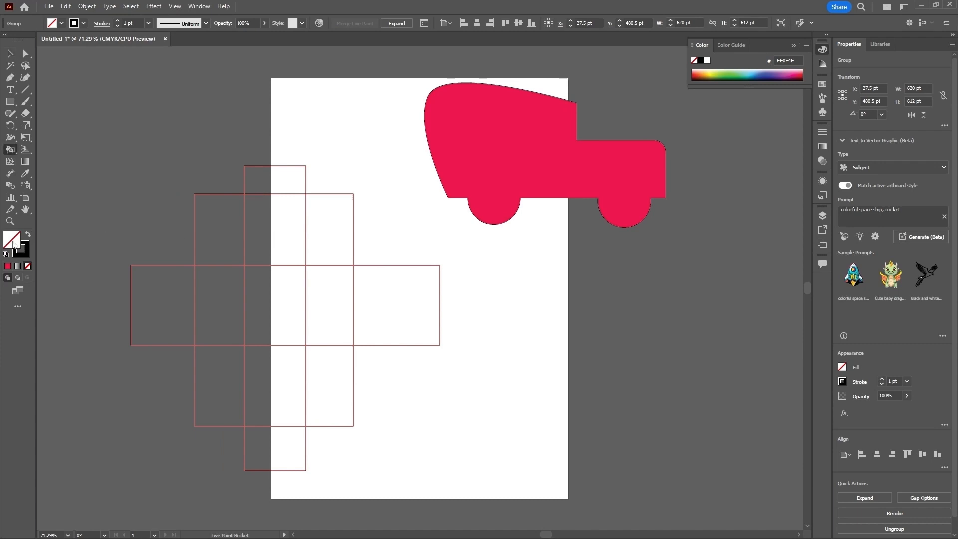
click(8, 265)
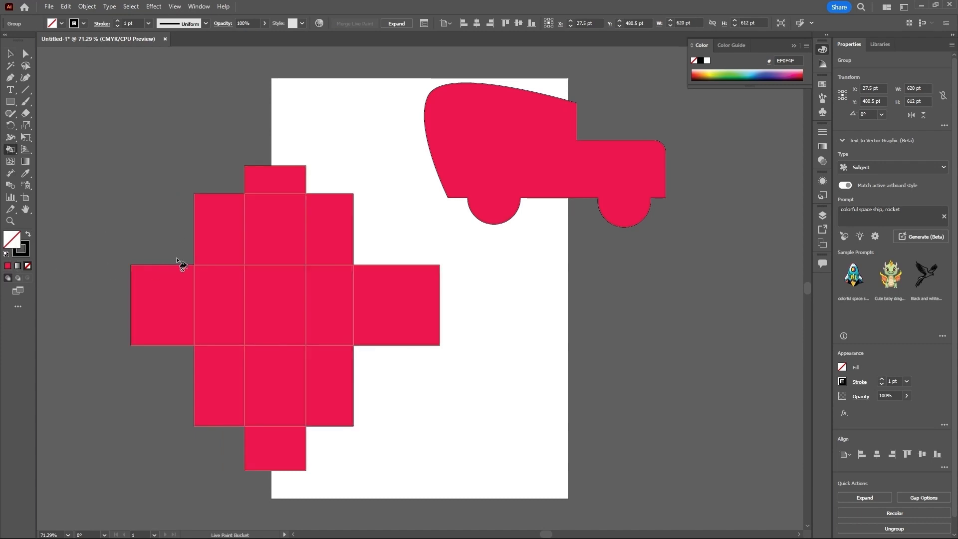
Clear the fill of the upper row's left and center cells, the lower row's center cell, the bottom cell and the middle row's second cell with Live Paint Bucket
click(220, 245)
click(266, 250)
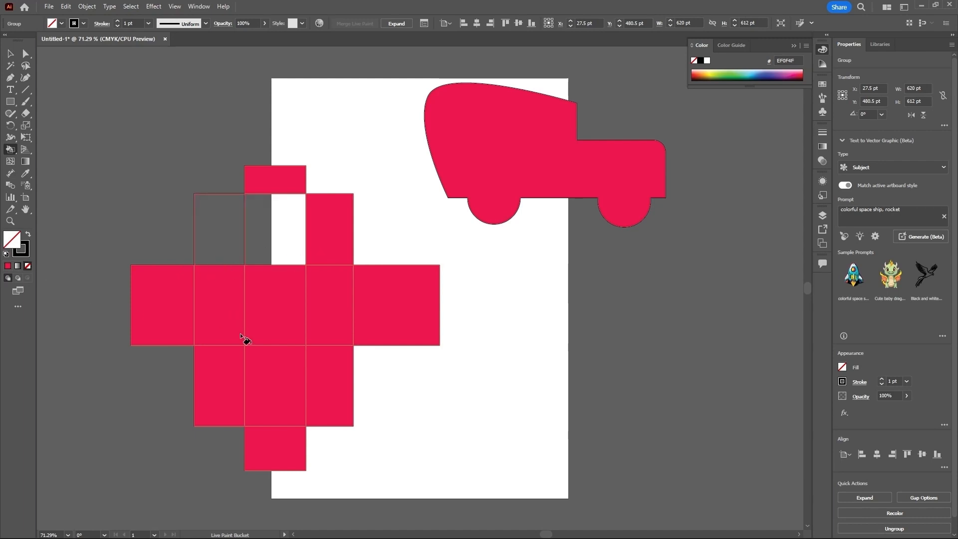
click(277, 402)
click(280, 453)
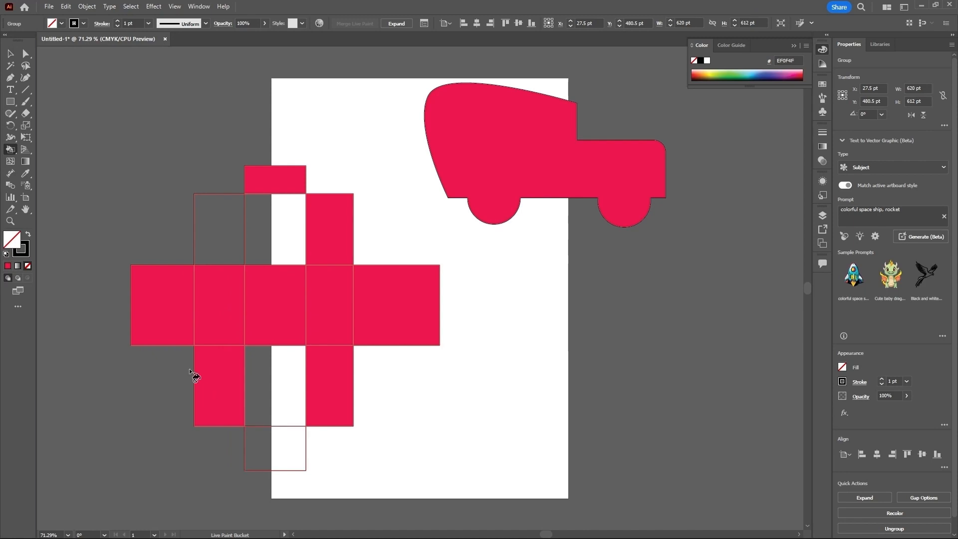
click(212, 318)
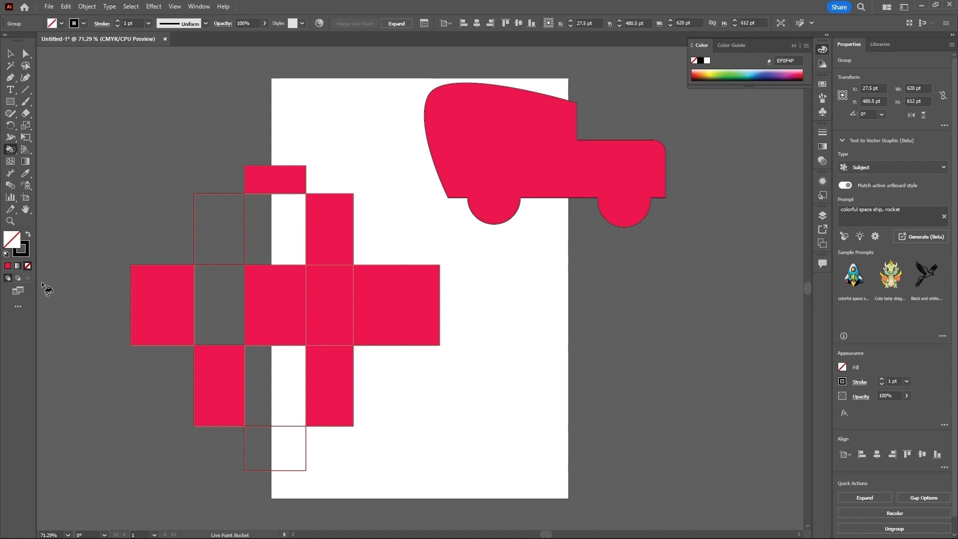
Set the fill to cyan 22F2F2 and paint the upper row's center and left cells, the lower row's right cell and the far-left cell
double_click(13, 242)
click(491, 273)
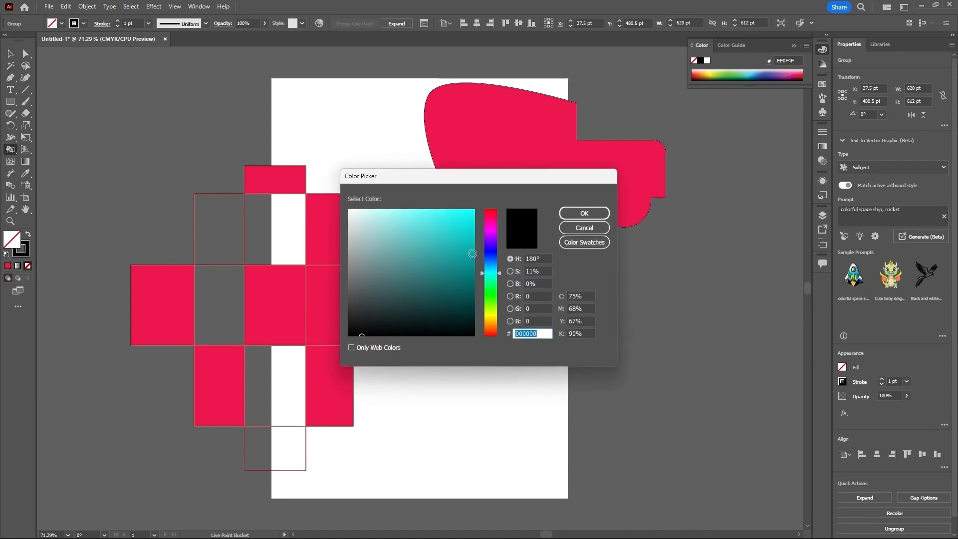
click(457, 215)
click(584, 213)
click(286, 235)
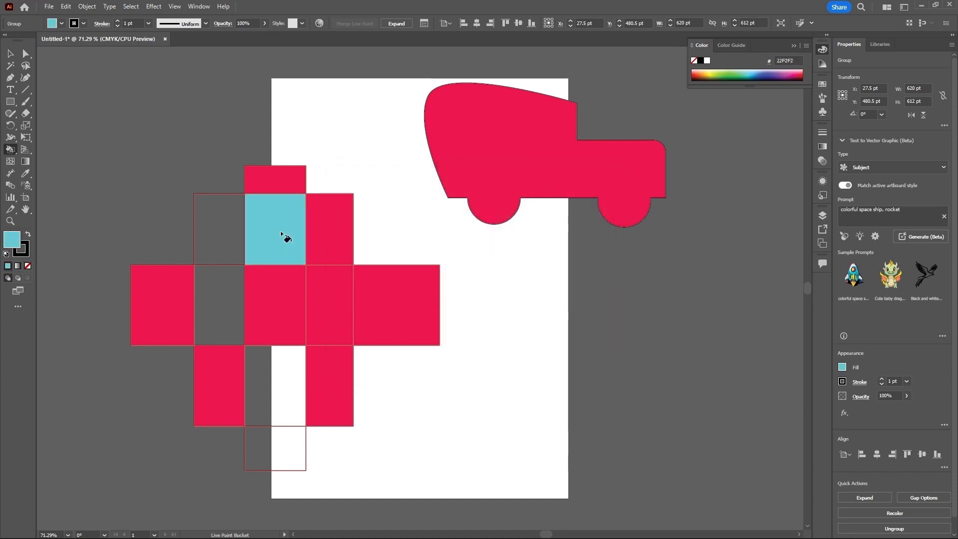
click(232, 231)
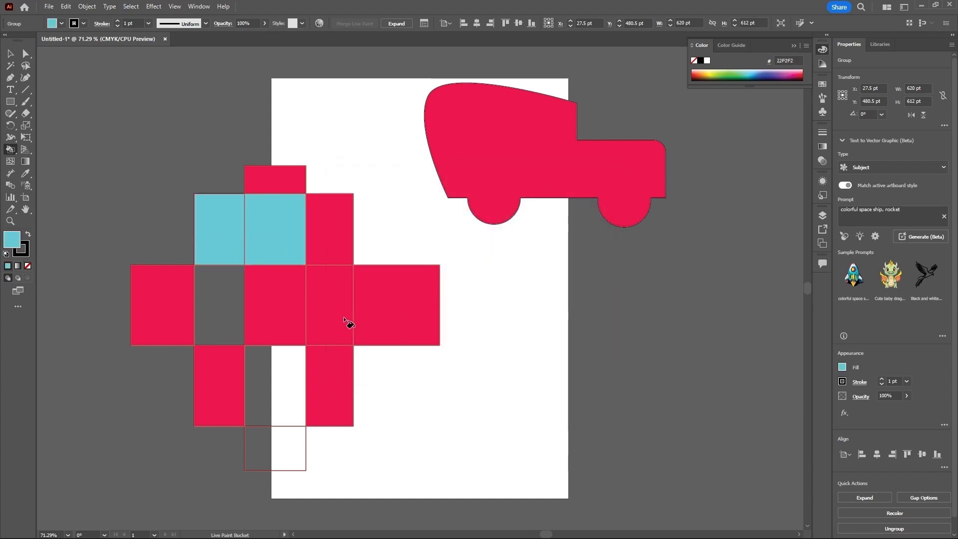
click(330, 393)
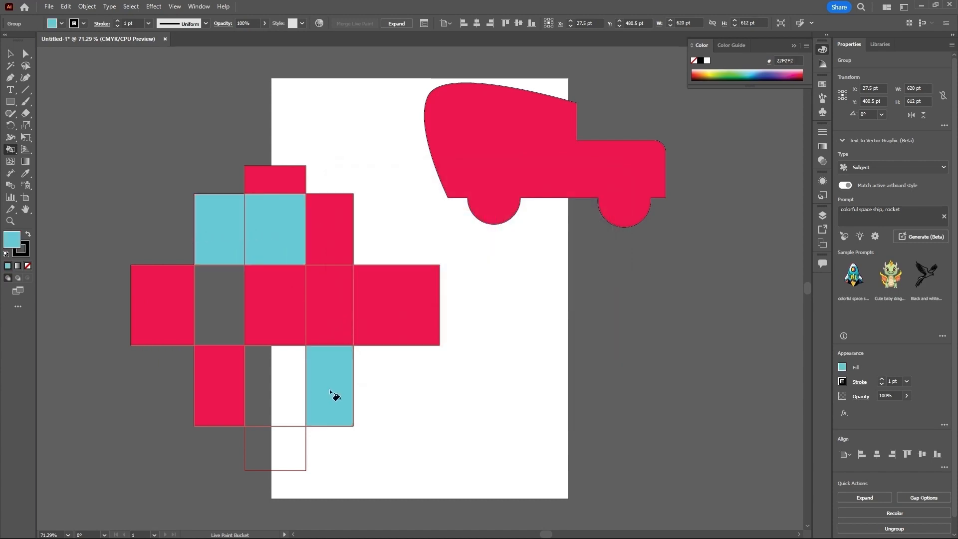
click(160, 337)
Set the fill to green A0EF25 and paint the middle row's first three cells, the upper row's right cell, the topmost cell and the lower row's center cell
double_click(16, 243)
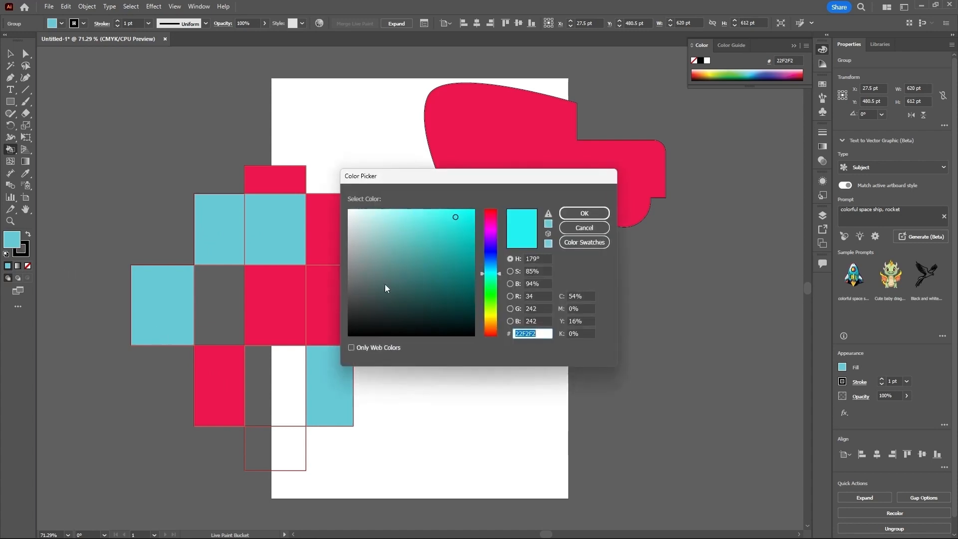
click(491, 306)
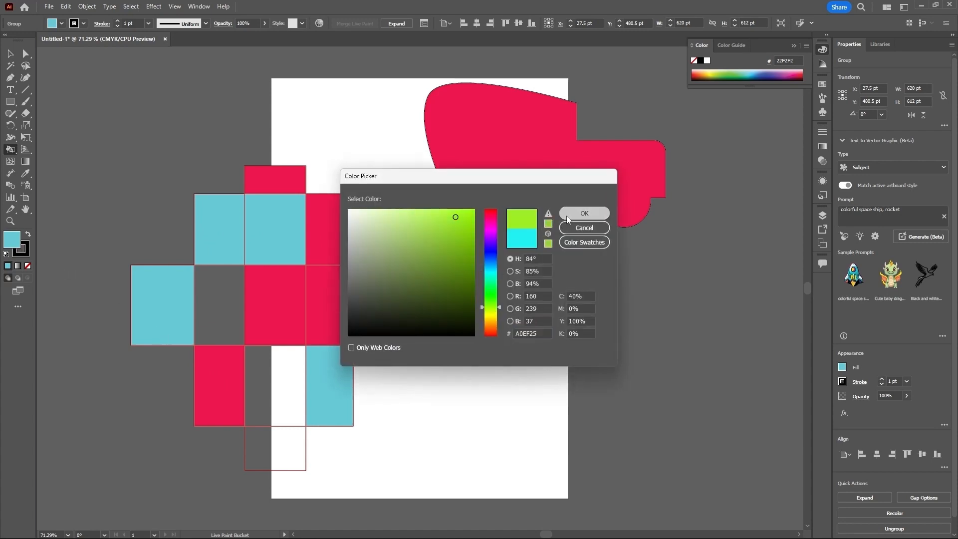
click(583, 213)
click(294, 297)
click(323, 235)
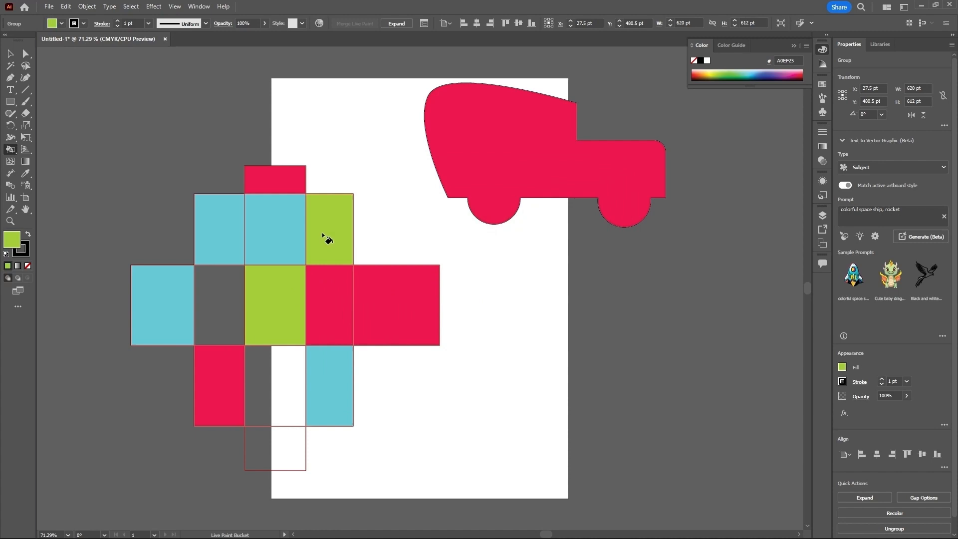
click(194, 305)
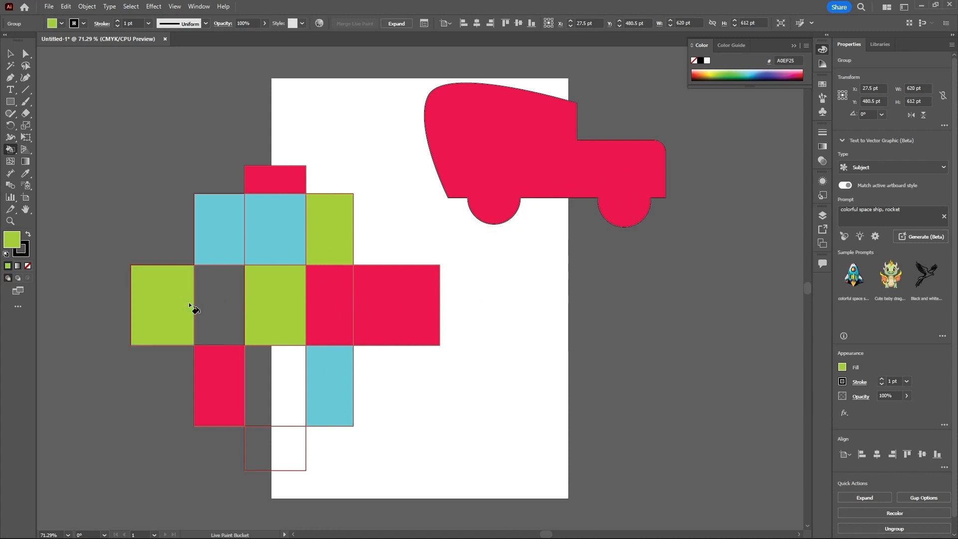
click(273, 186)
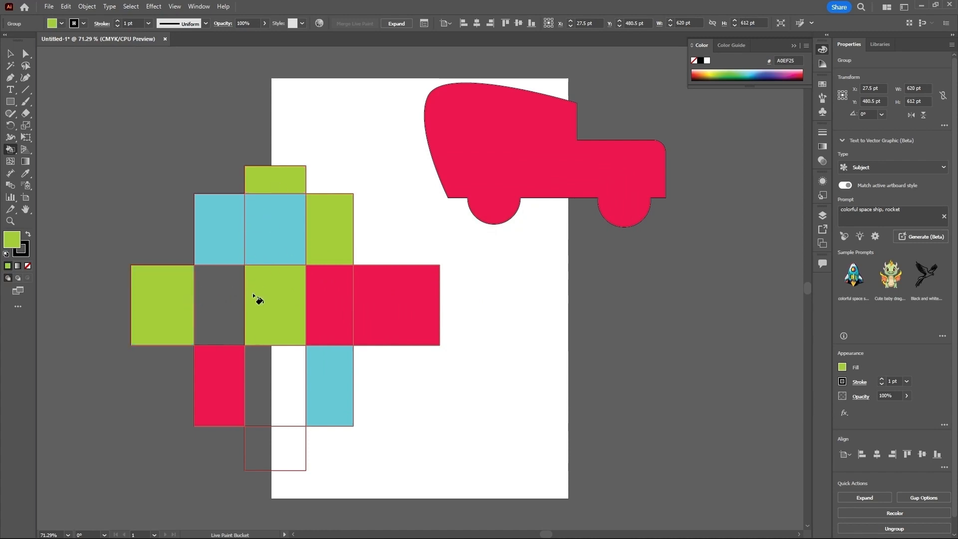
click(283, 401)
click(225, 320)
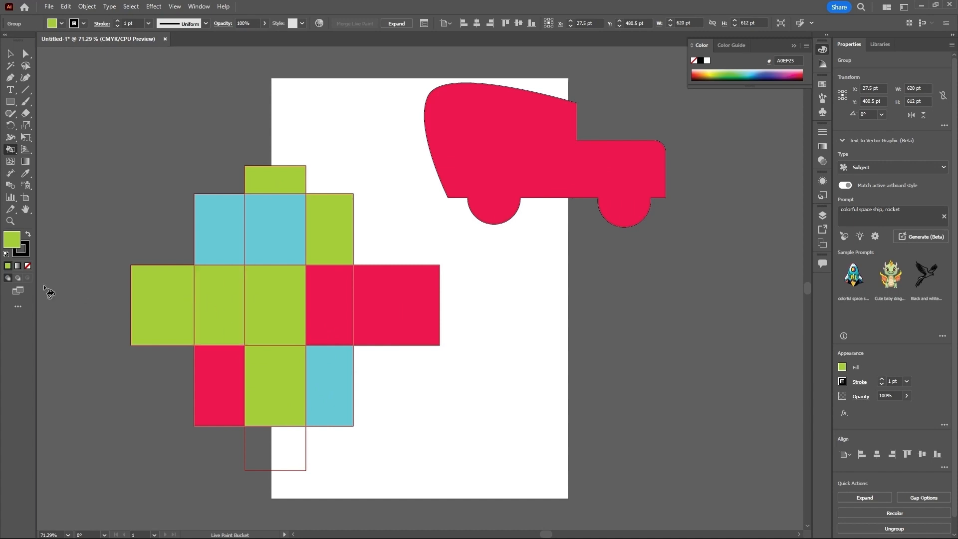
Set the fill to orange EDA526 and paint all middle-row cells except the second, the upper row's left and center cells and the lower row's center cell
double_click(8, 239)
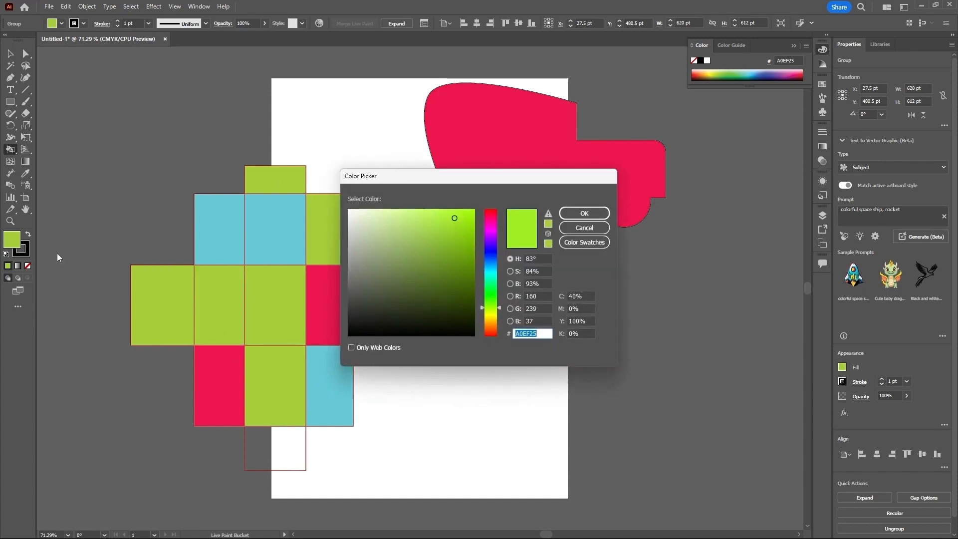
click(494, 325)
click(584, 213)
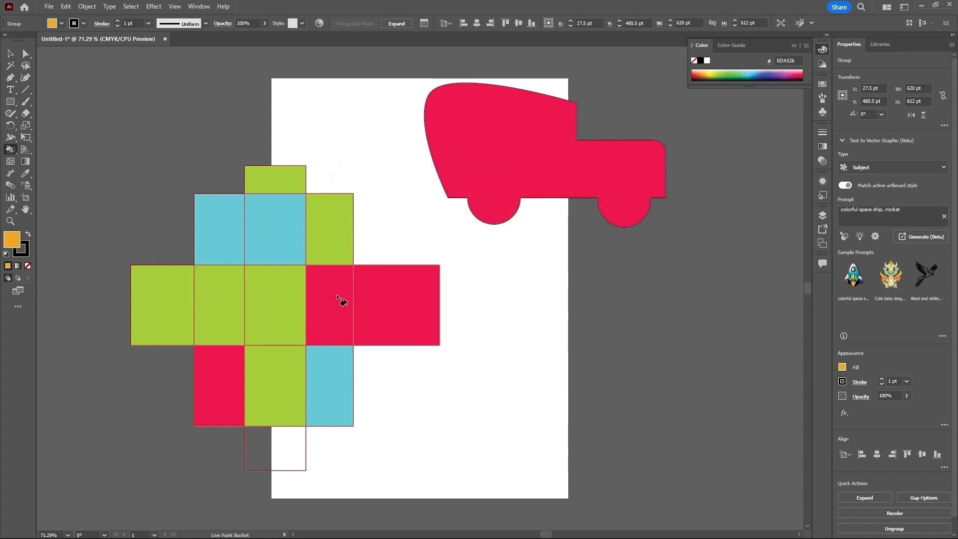
click(342, 301)
click(406, 304)
click(272, 241)
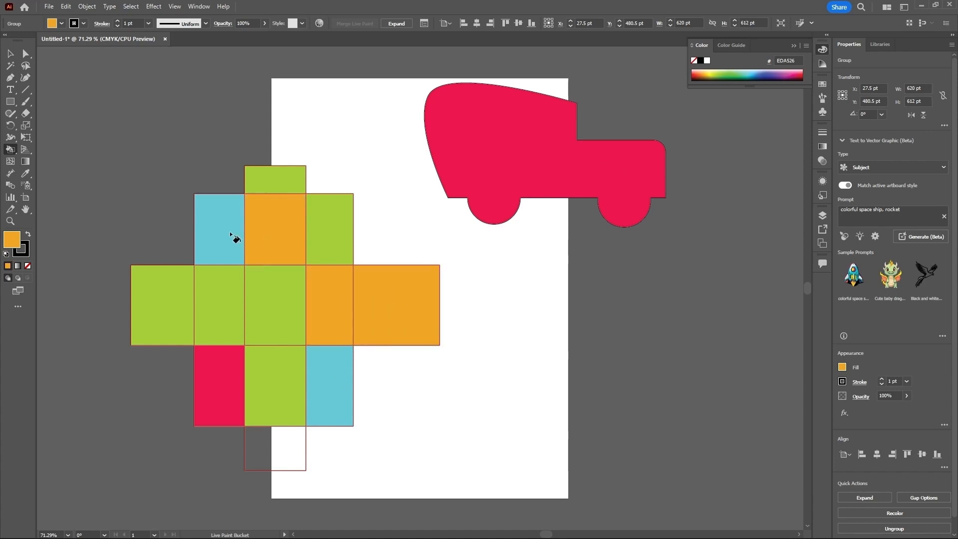
click(234, 236)
click(172, 302)
click(279, 317)
click(282, 398)
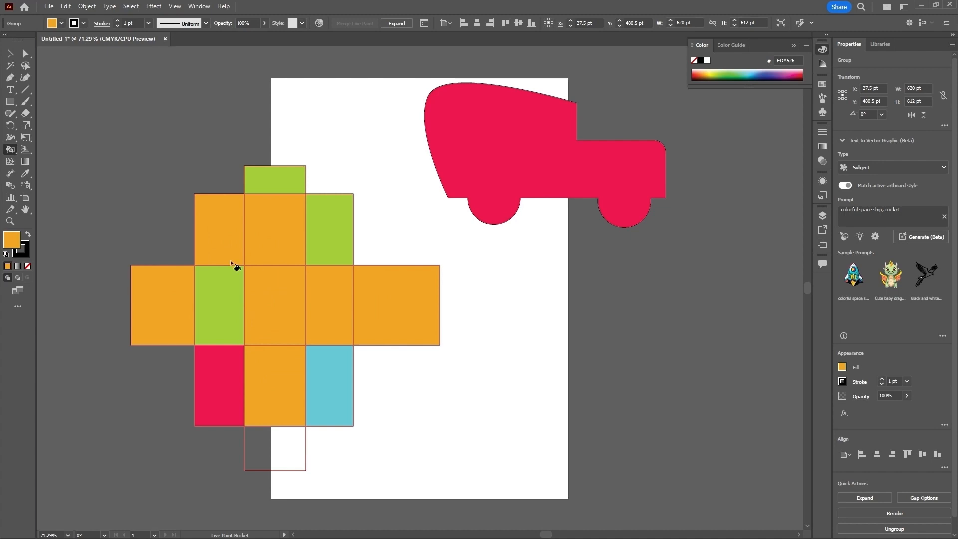
Recolor the upper row's left cell blue 0076AB and the lower row's center cell pink D84799 using Live Paint Selection
click(11, 152)
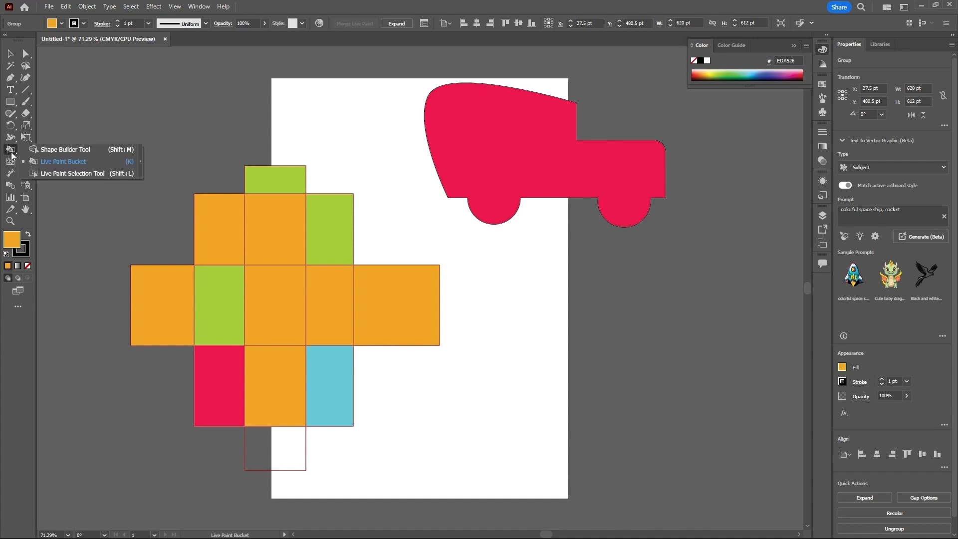
click(53, 172)
click(218, 231)
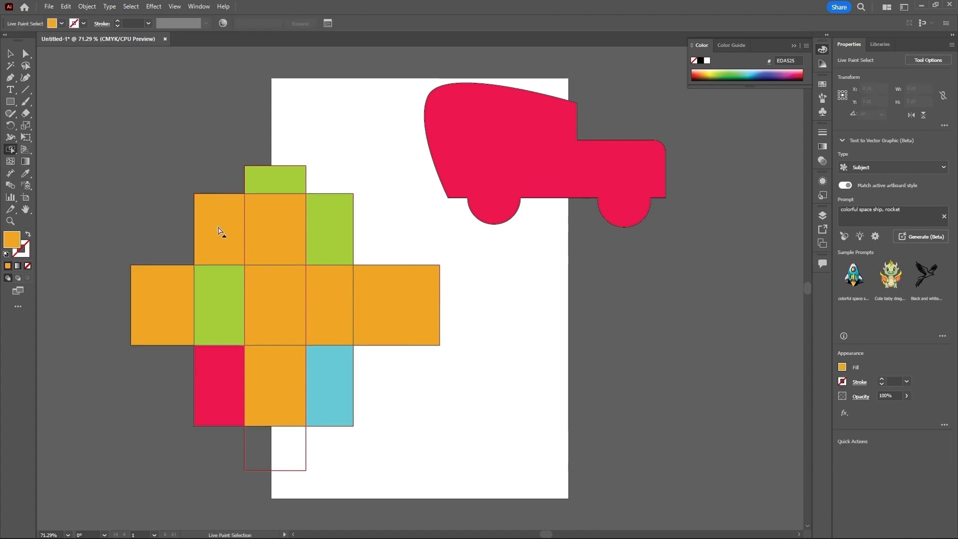
click(754, 75)
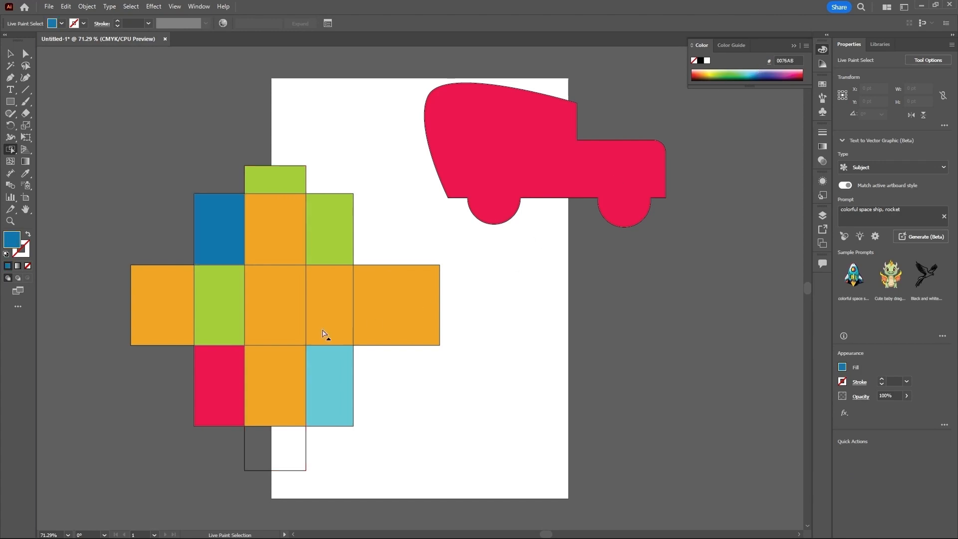
click(289, 381)
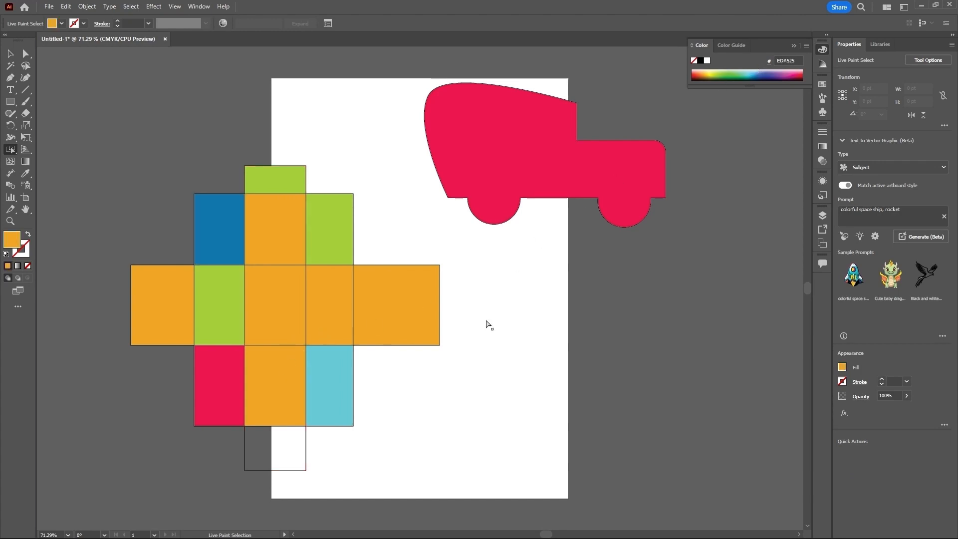
click(792, 75)
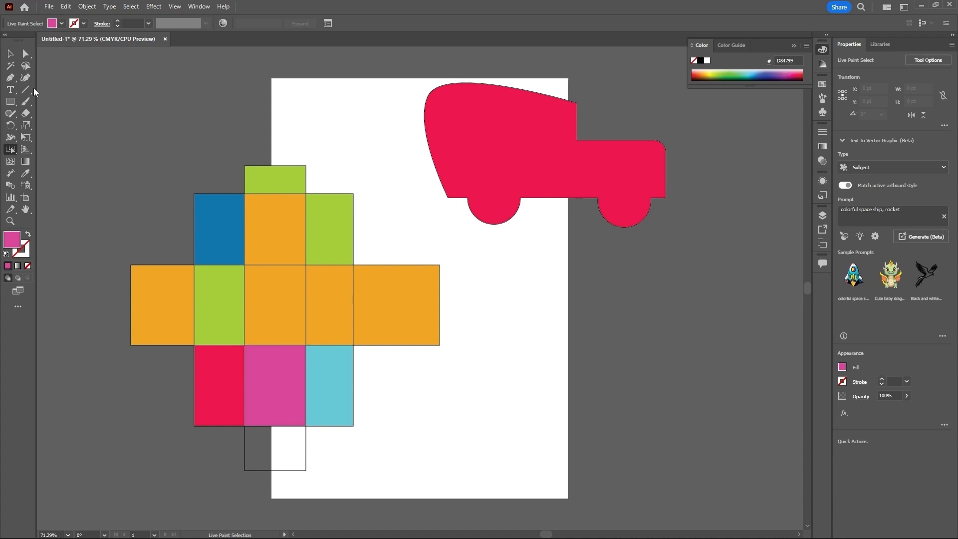
click(10, 150)
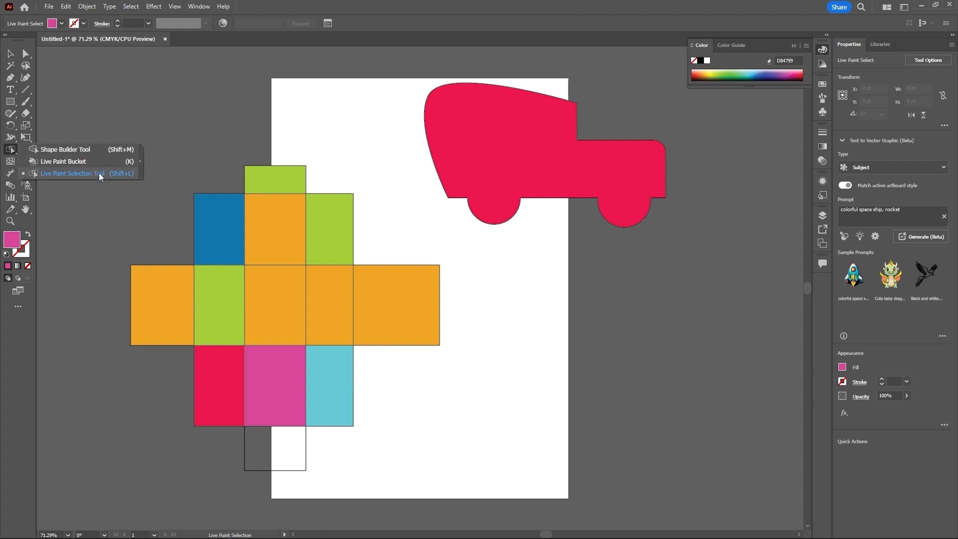
click(12, 152)
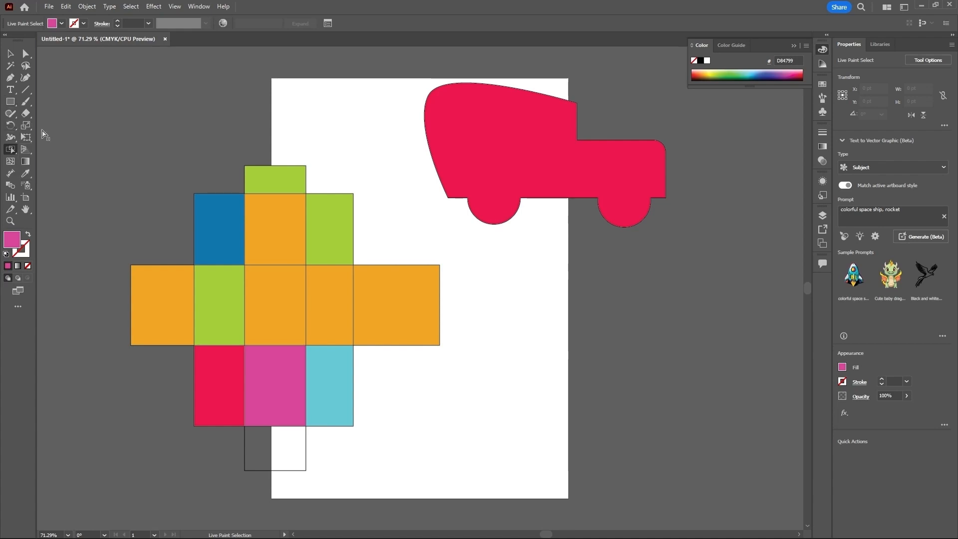